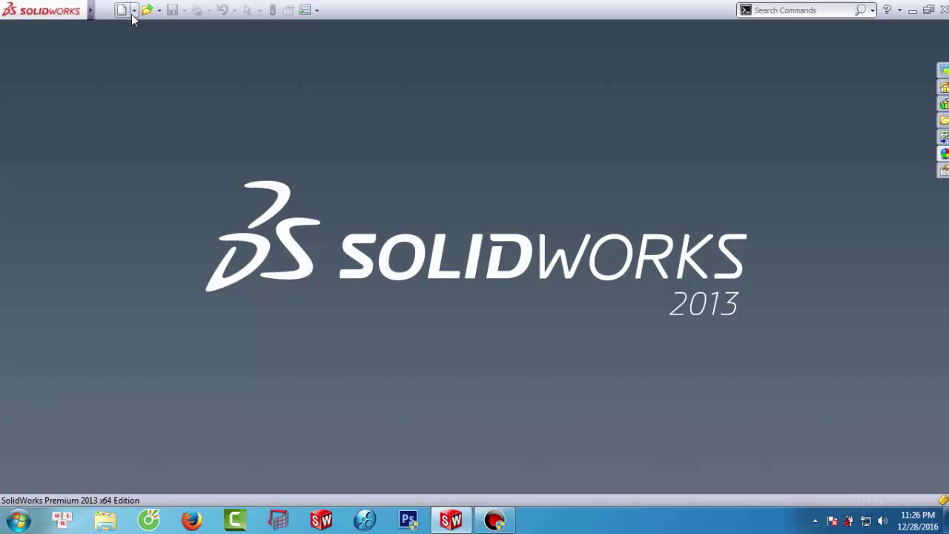
Step: Create a new part and start a sketch on the Top Plane, viewed face-on
click(134, 11)
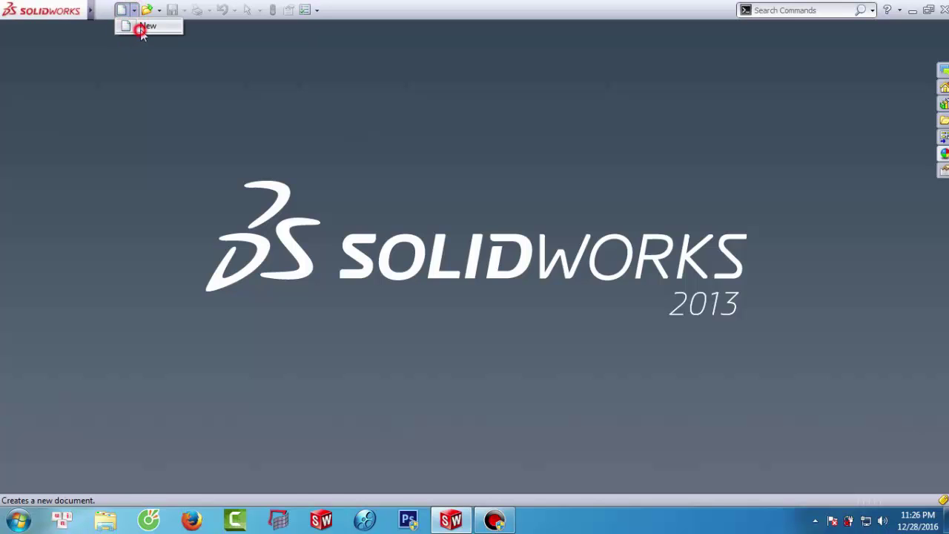
click(139, 27)
click(491, 453)
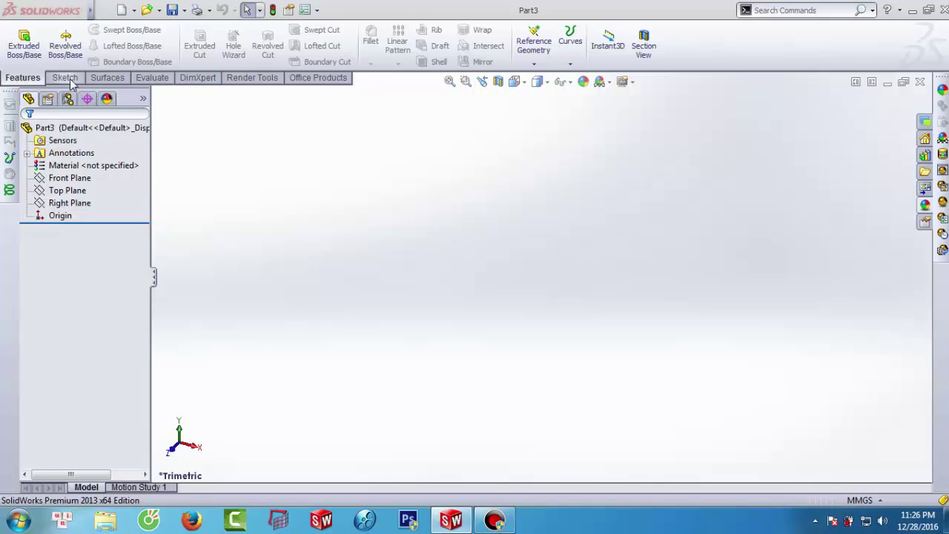
click(65, 78)
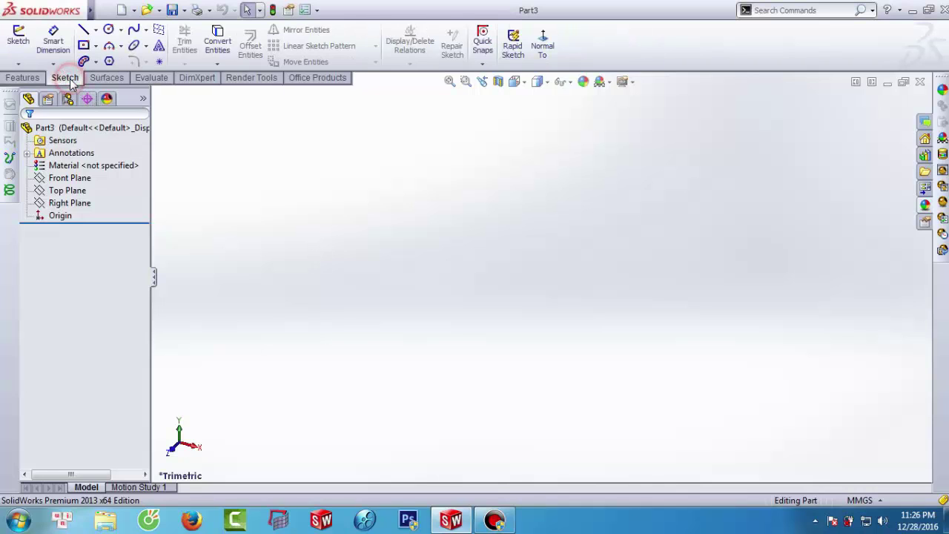
click(74, 191)
right_click(74, 191)
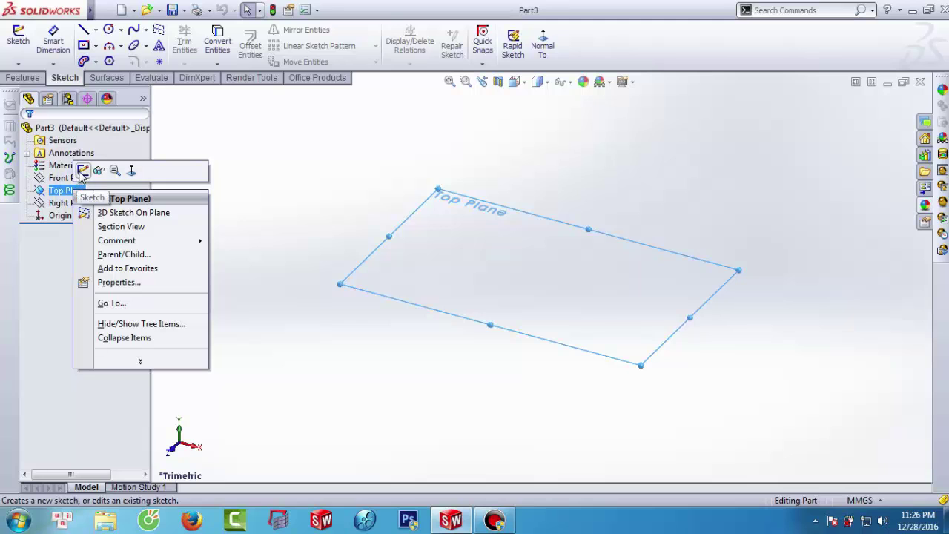
click(86, 166)
right_click(74, 194)
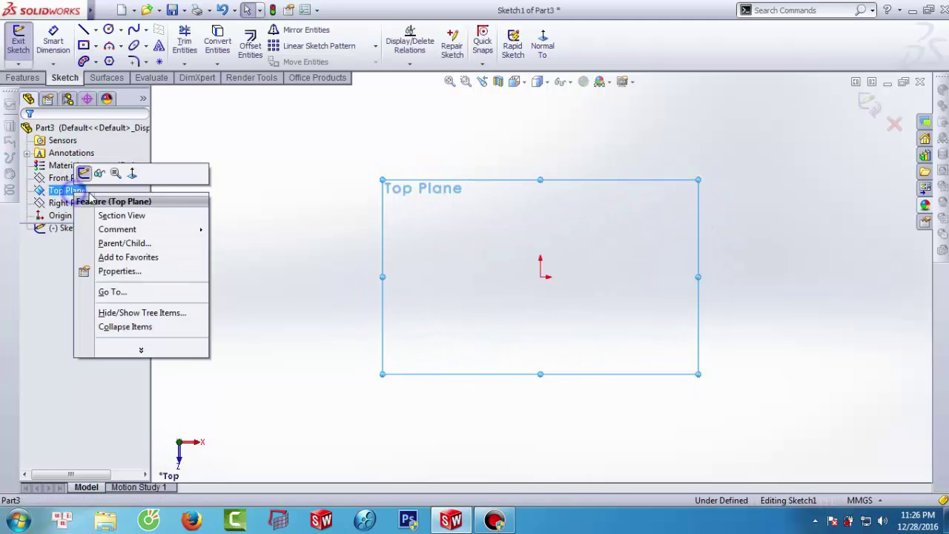
click(132, 175)
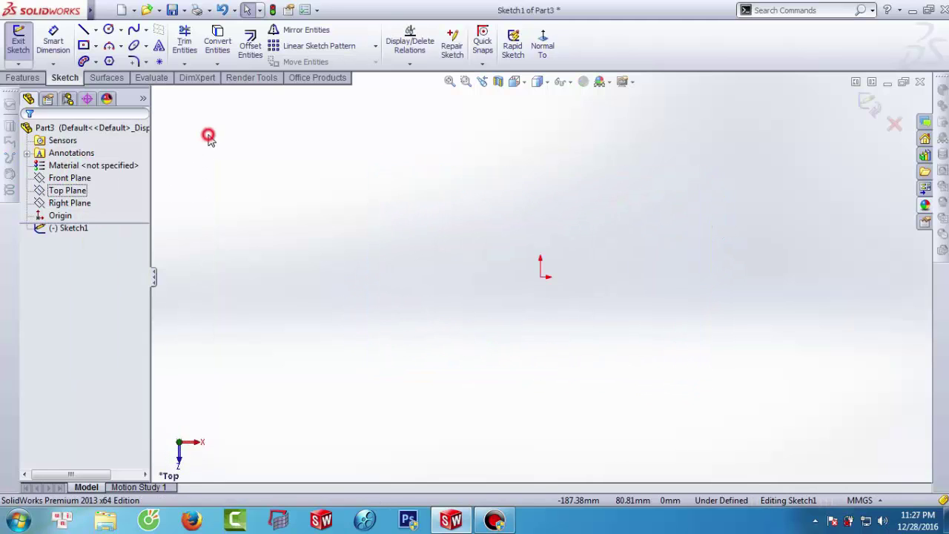
Step: Draw a circle centred on the origin
click(109, 29)
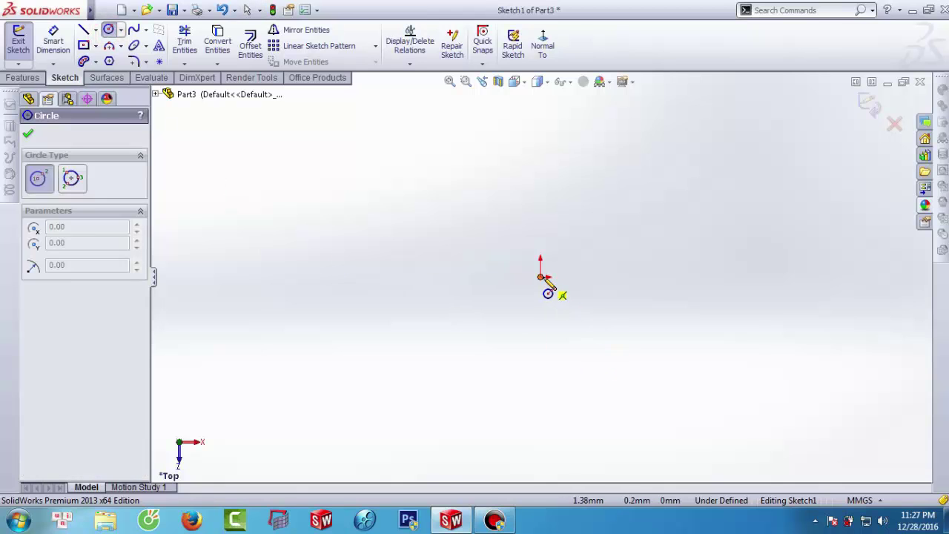
click(541, 277)
click(420, 236)
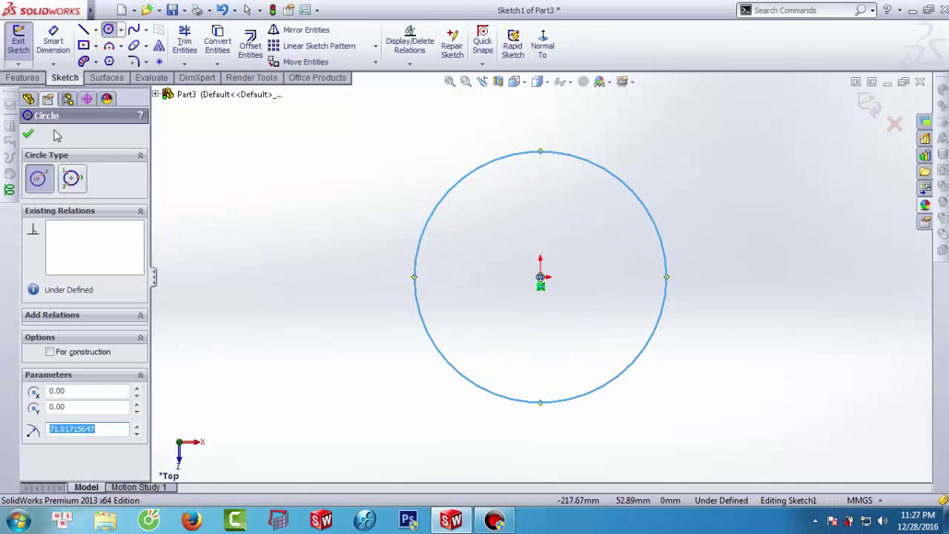
click(29, 135)
Step: Dimension the circle to 75 mm diameter and exit the sketch
click(49, 41)
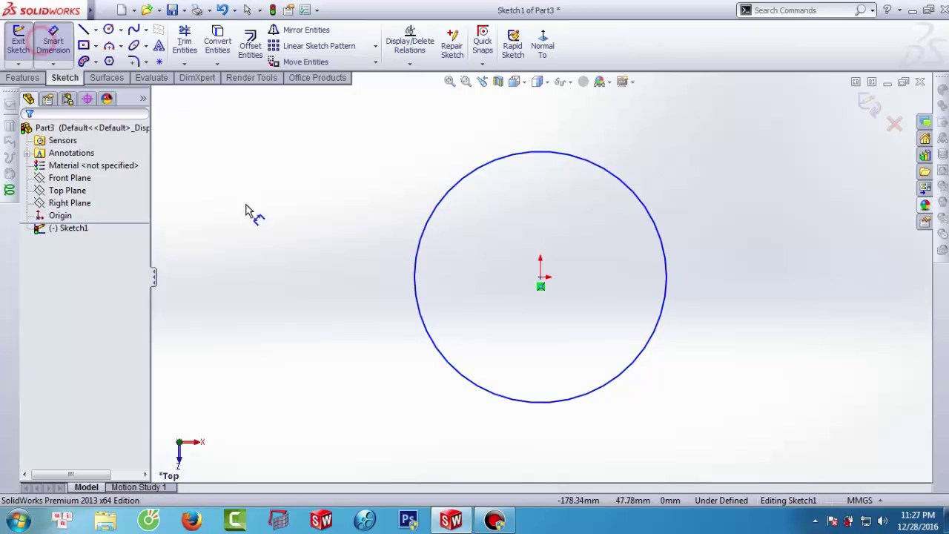
click(428, 224)
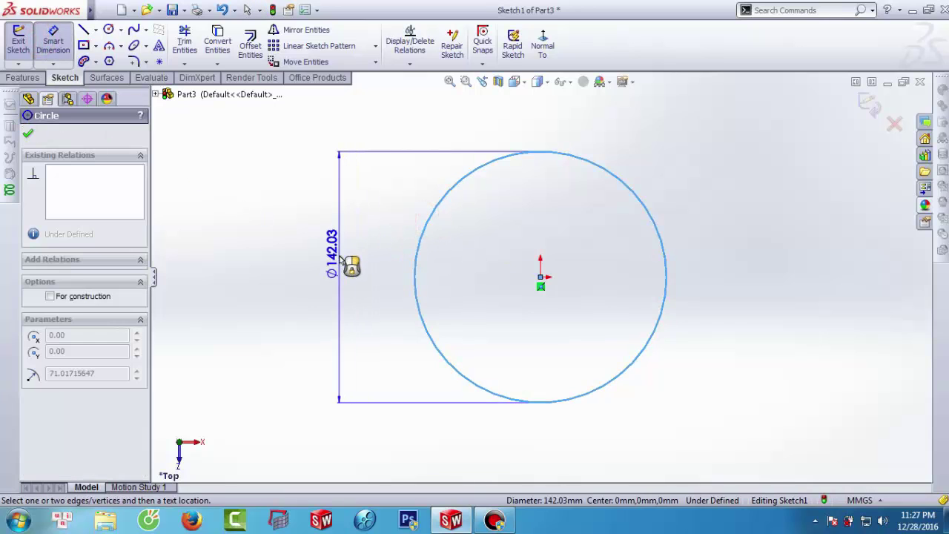
click(339, 257)
text(75)
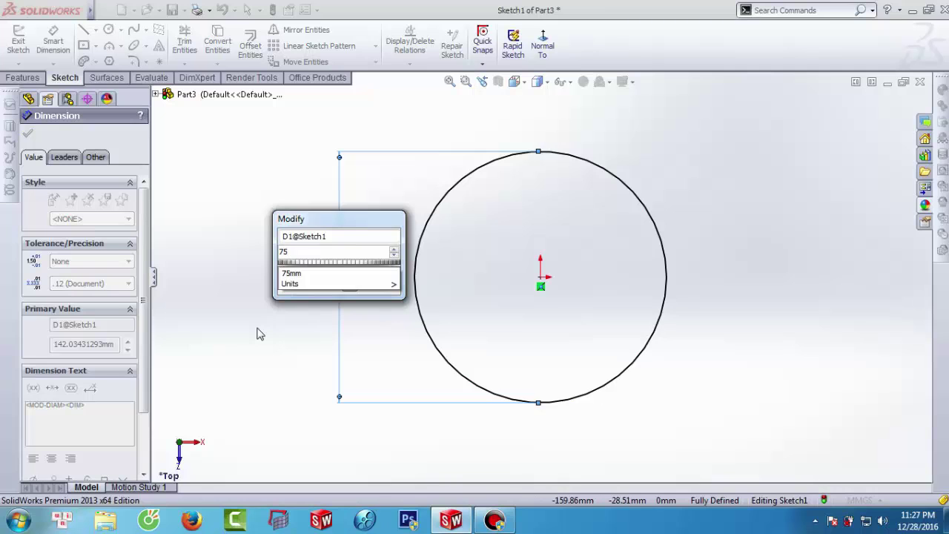
key(Return)
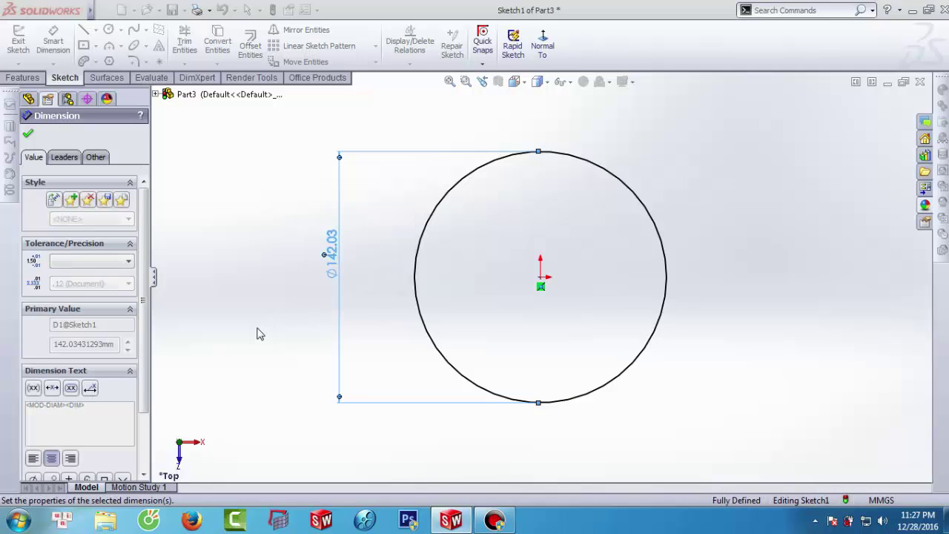
click(29, 135)
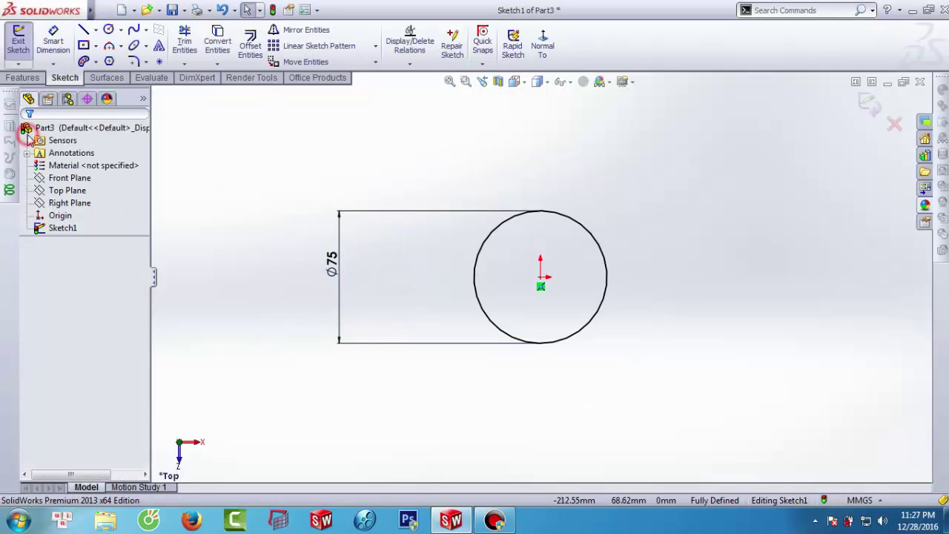
mouse_move(546, 218)
middle_down()
mouse_move(482, 256)
mouse_move(500, 292)
mouse_move(534, 277)
mouse_move(523, 296)
middle_up()
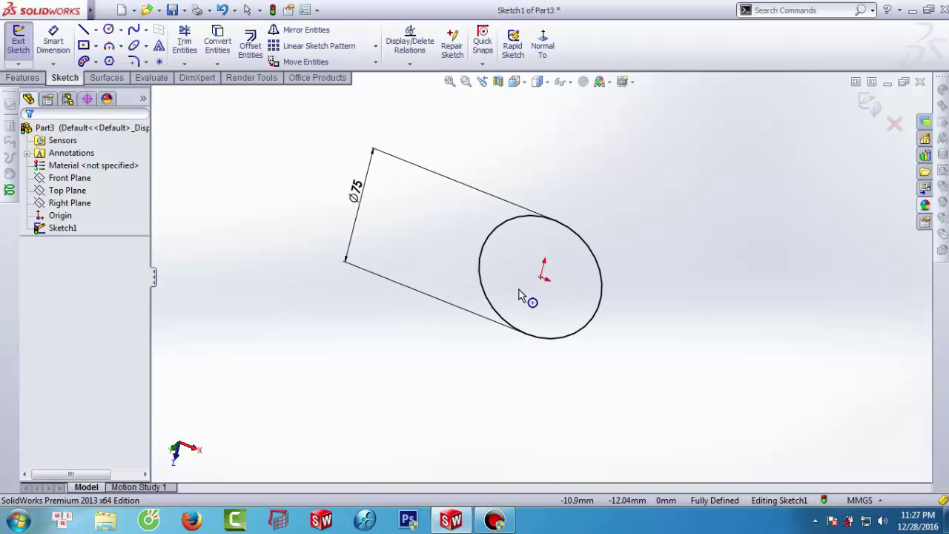
click(18, 44)
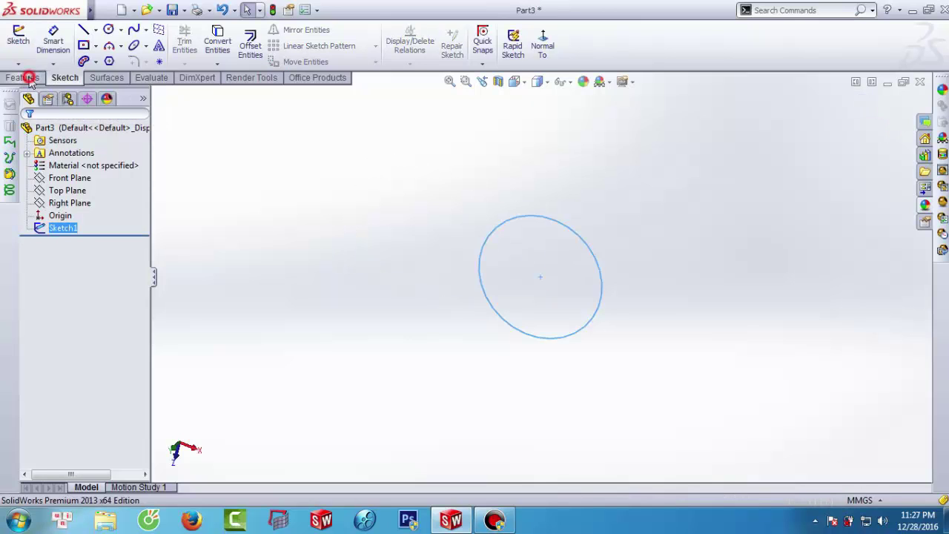
Step: Extrude the circle 150 mm blind with a 7° outward draft, then orbit to view the taper
click(28, 78)
click(24, 40)
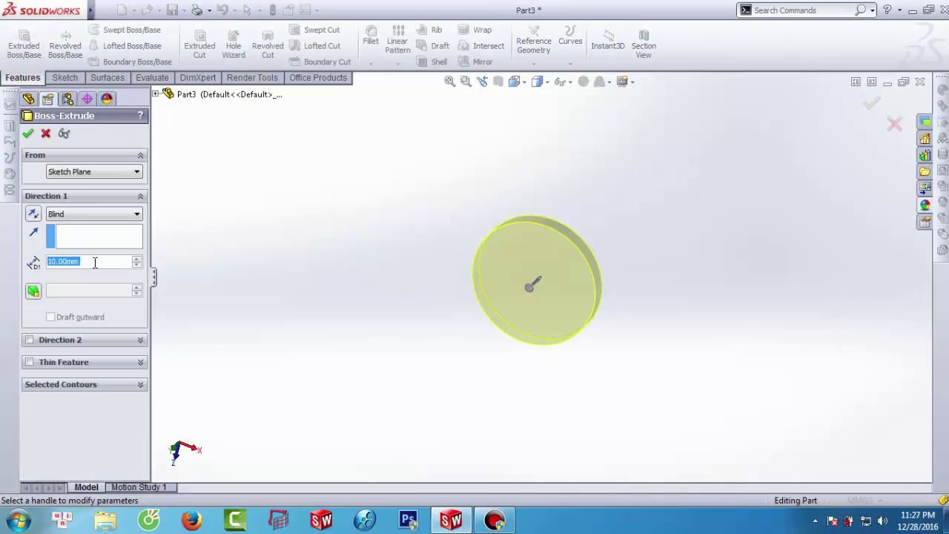
text(1)
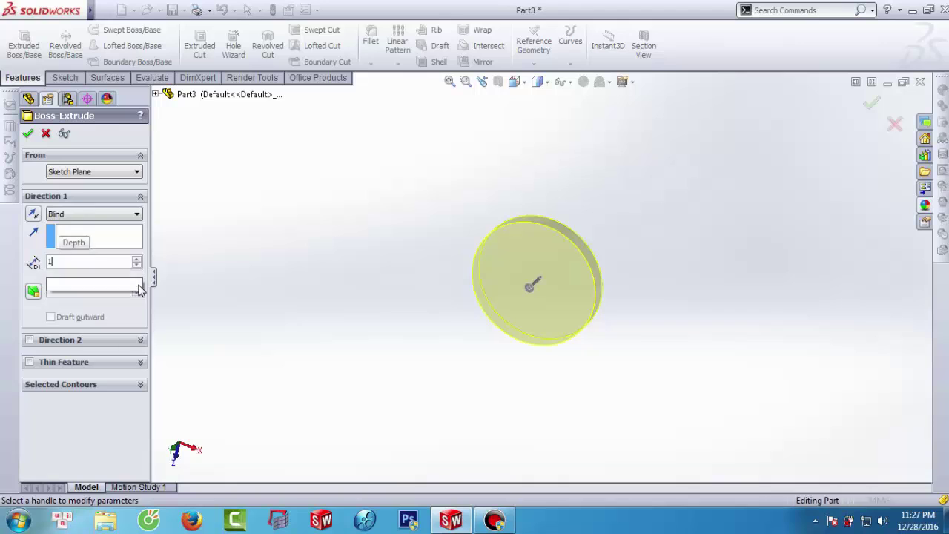
text(50)
click(306, 296)
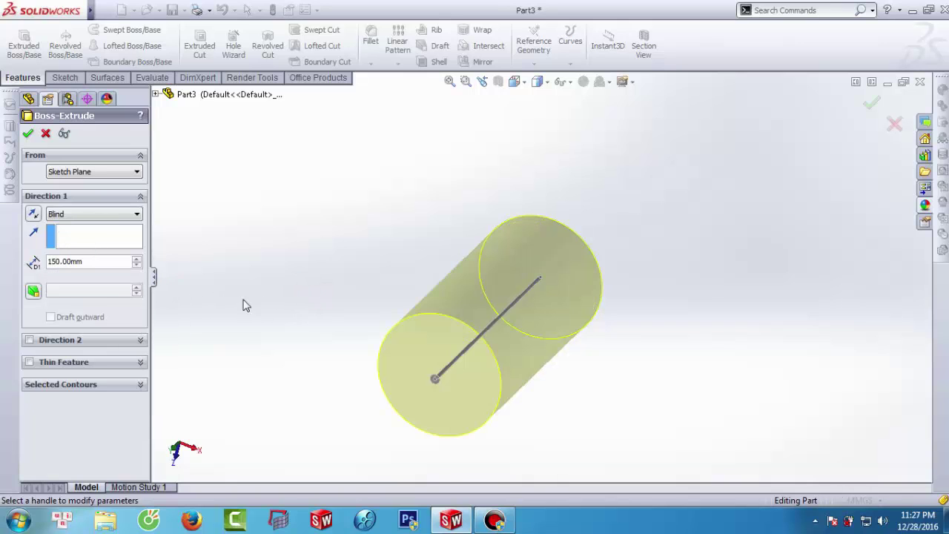
click(33, 291)
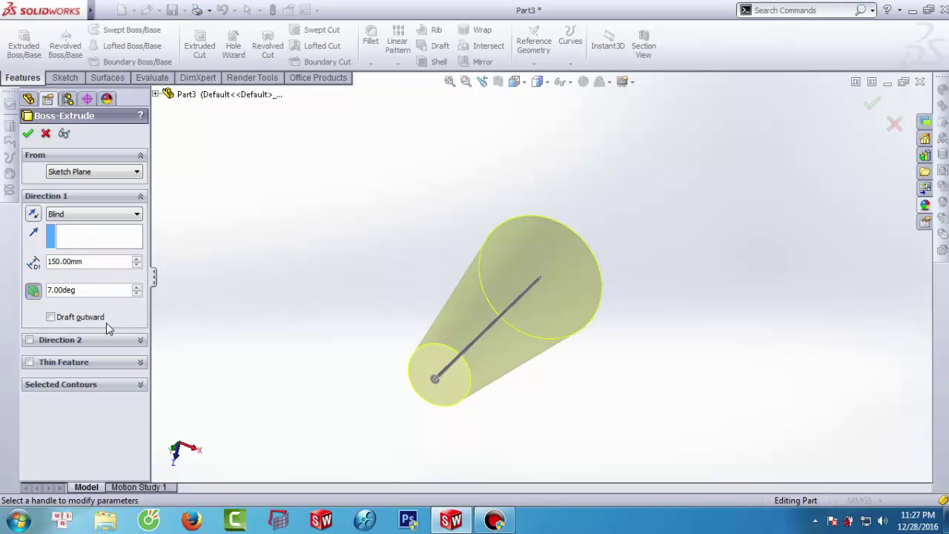
click(50, 317)
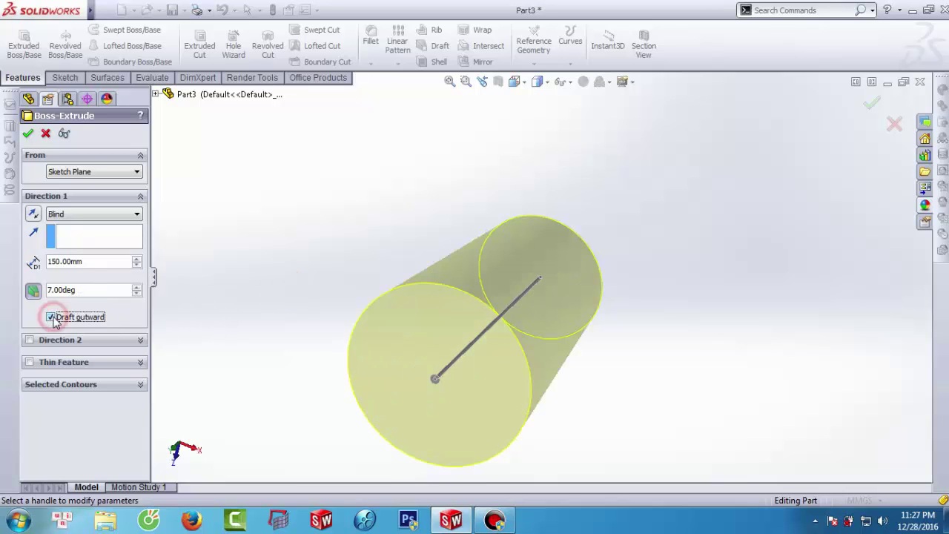
click(28, 132)
scroll(478, 308, up, 3)
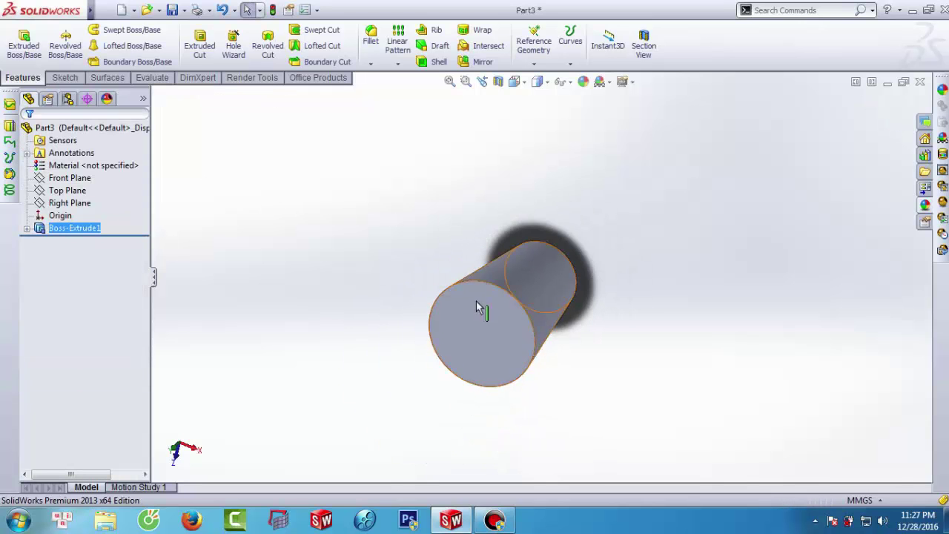
mouse_move(479, 307)
middle_down()
mouse_move(509, 237)
mouse_move(529, 140)
mouse_move(509, 281)
mouse_move(379, 184)
mouse_move(541, 304)
mouse_move(594, 269)
middle_up()
click(648, 327)
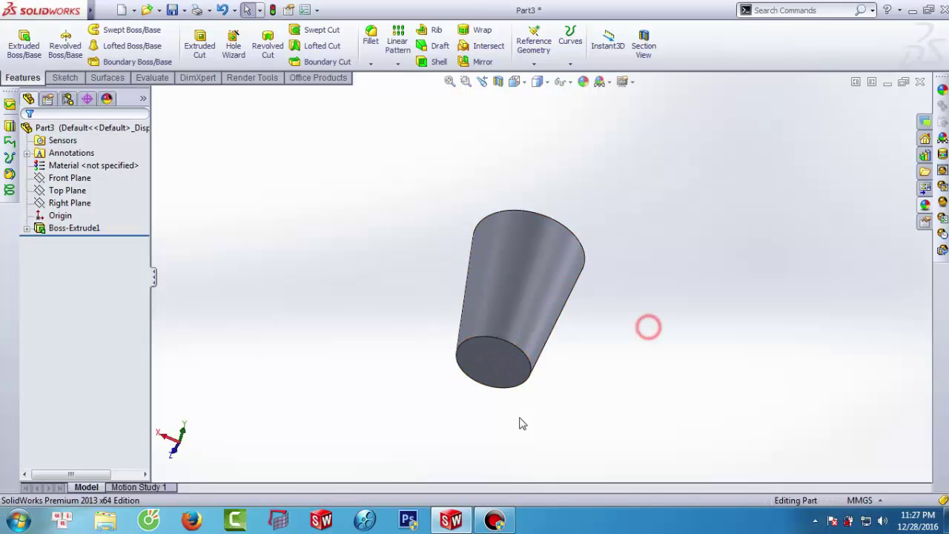
Step: Start a sketch on the cone's small end face, viewed face-on
click(487, 369)
click(537, 319)
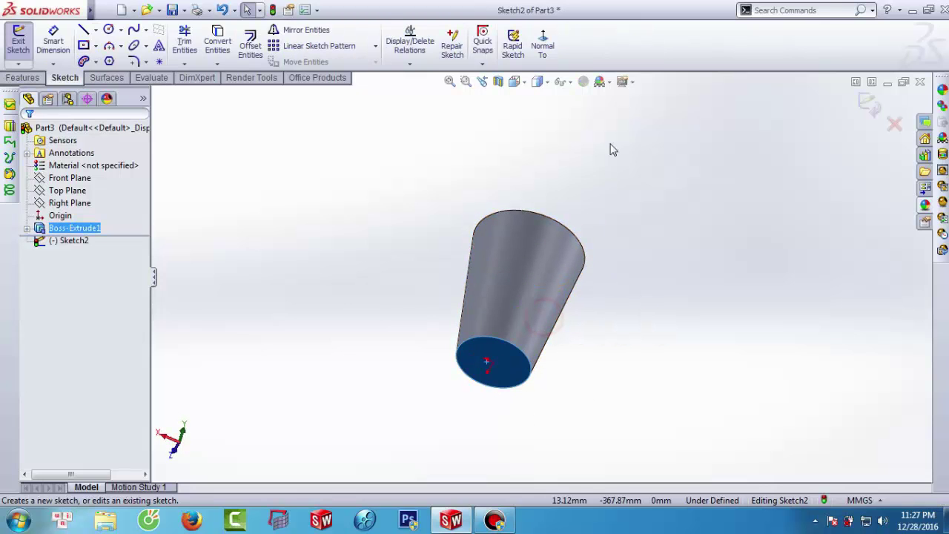
click(542, 46)
click(782, 197)
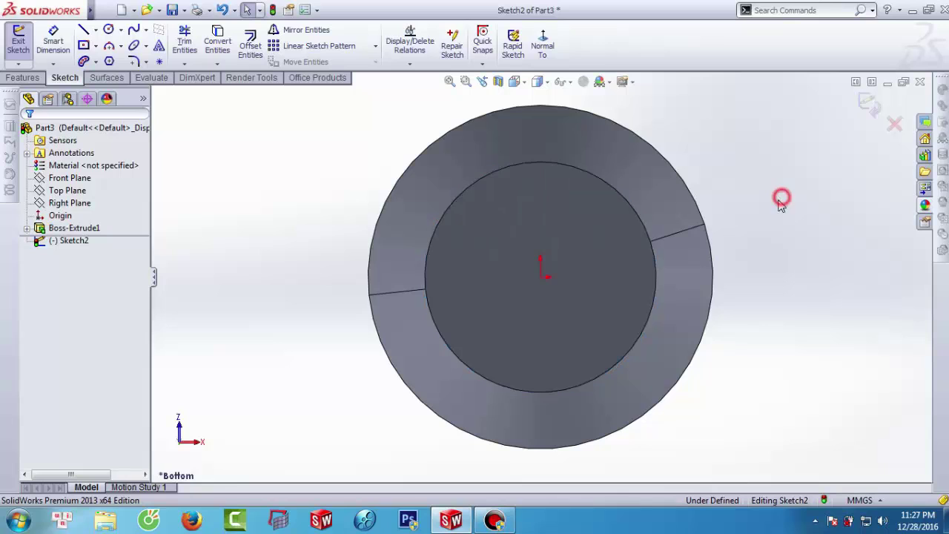
Step: Convert the 75 mm end edge into the sketch and offset it 2 mm inward
click(213, 45)
click(515, 232)
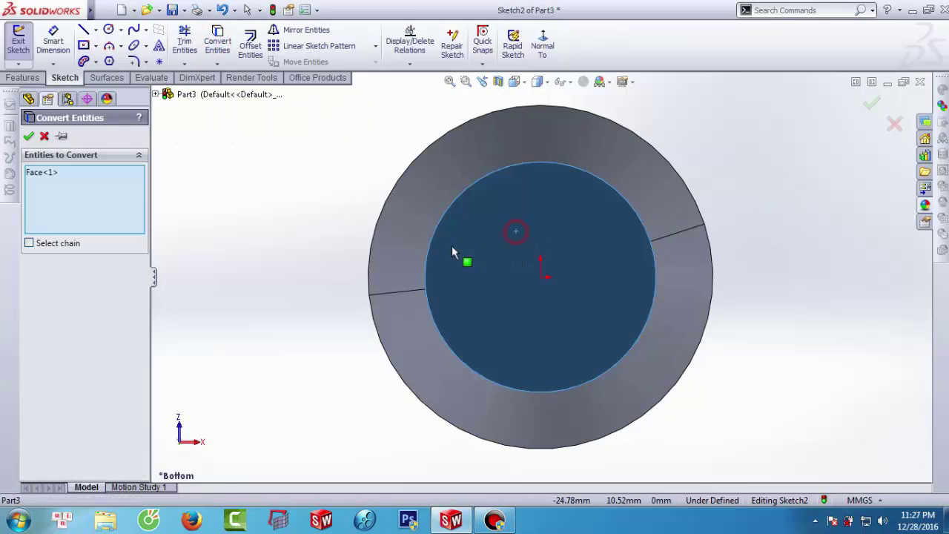
click(29, 137)
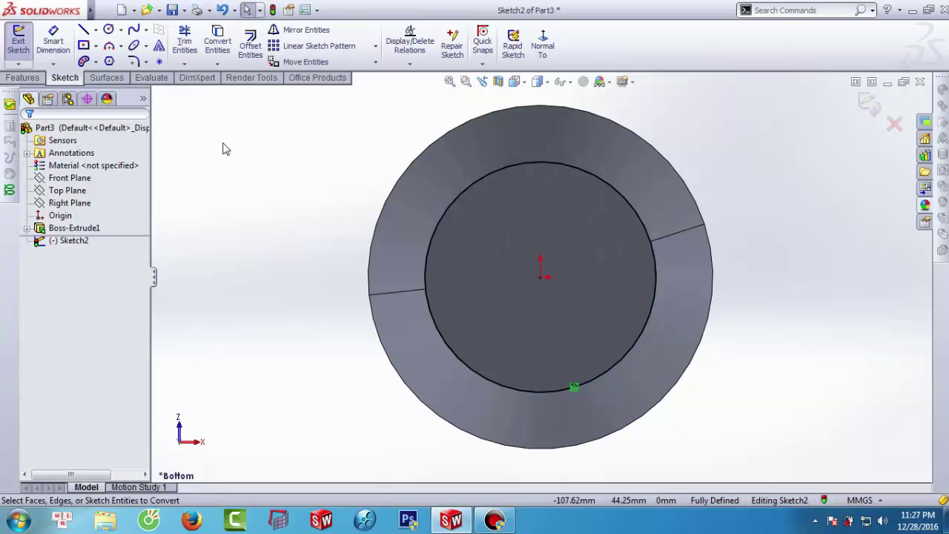
click(250, 44)
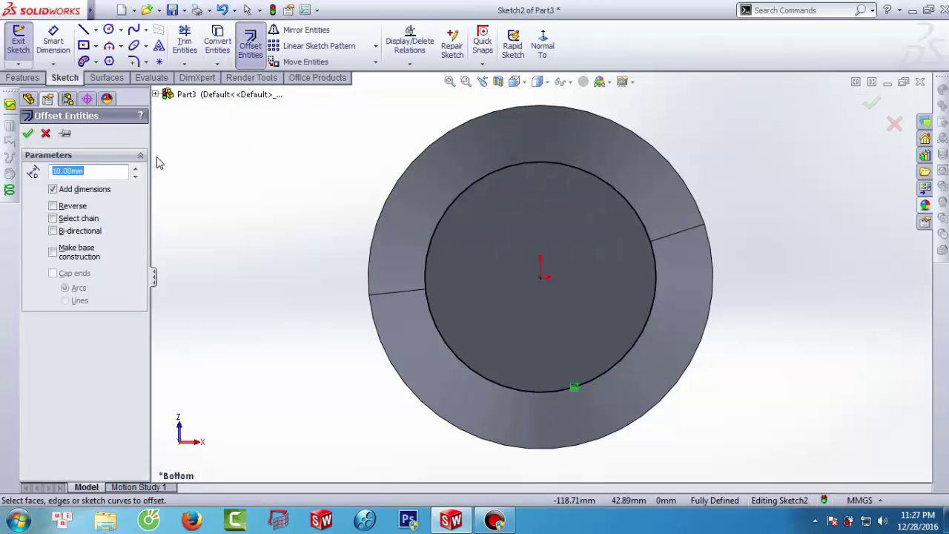
text(2)
key(Return)
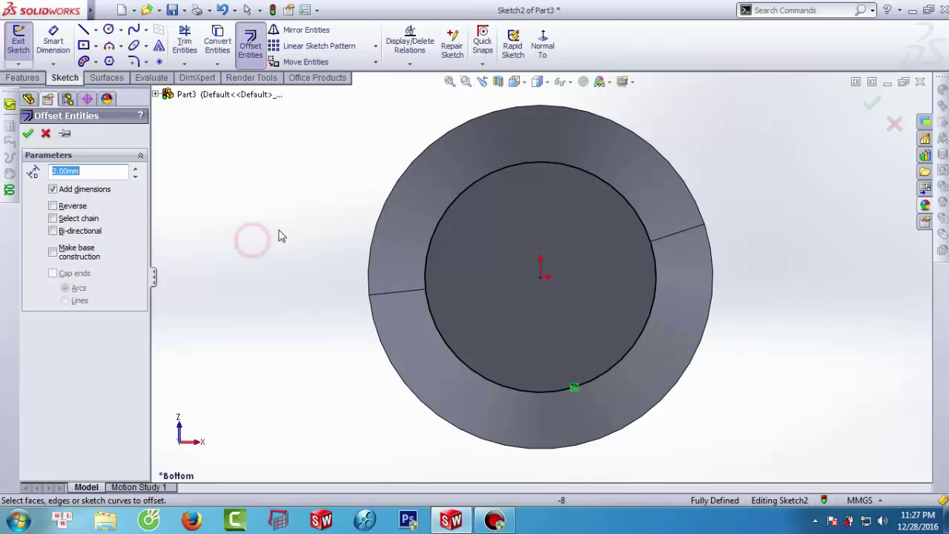
click(456, 200)
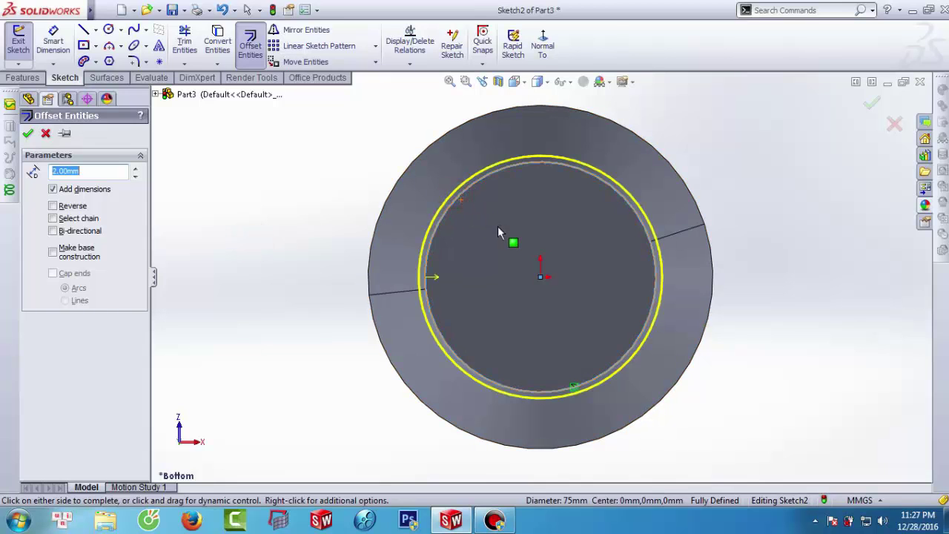
key(Return)
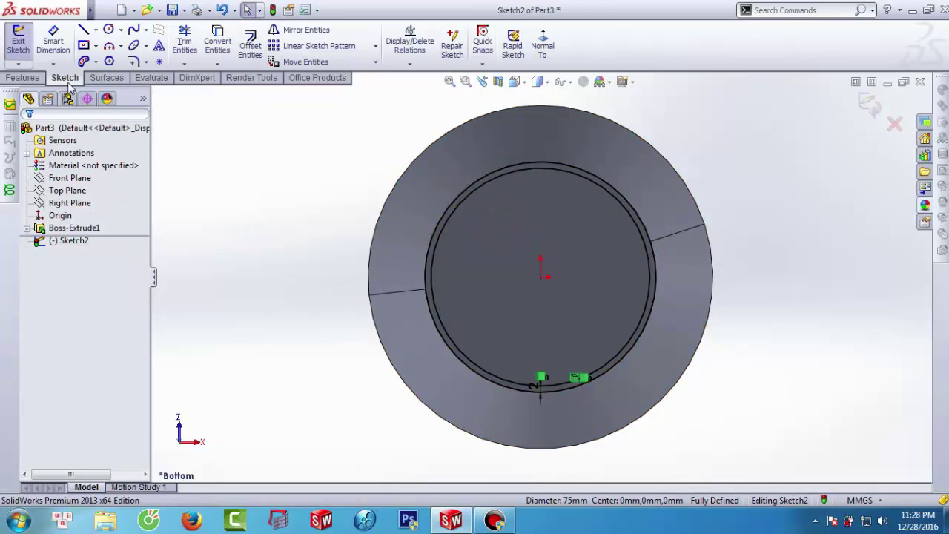
Step: Draw a 22-sided inscribed construction polygon from the origin out to the inner circle
click(109, 61)
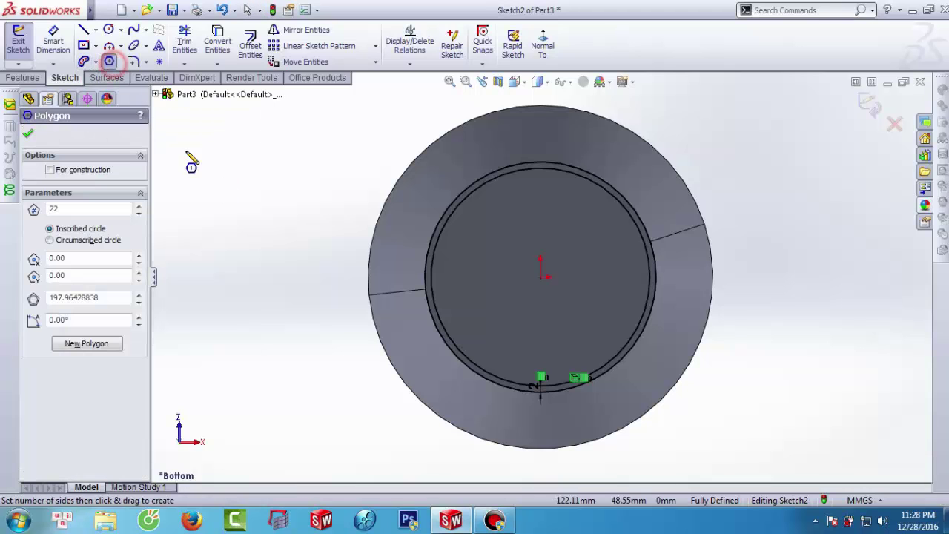
drag(543, 280, 547, 236)
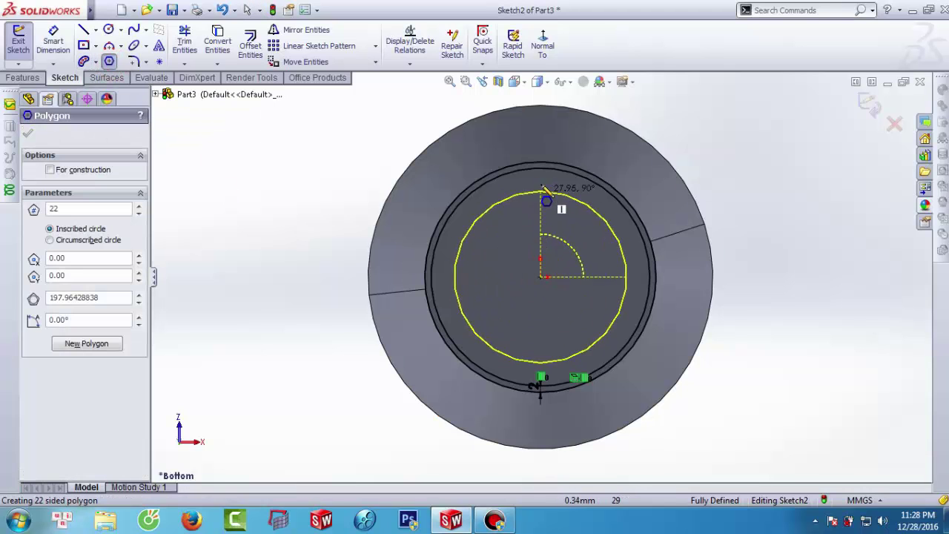
scroll(553, 222, down, 1)
scroll(552, 223, down, 1)
scroll(549, 230, down, 1)
scroll(547, 236, down, 1)
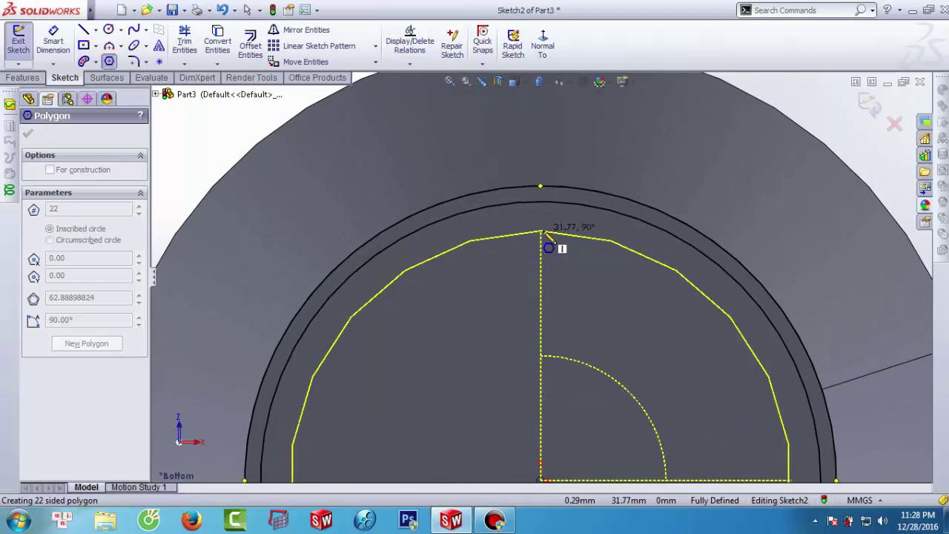
mouse_move(546, 236)
mouse_down()
mouse_move(517, 221)
mouse_move(510, 205)
mouse_up()
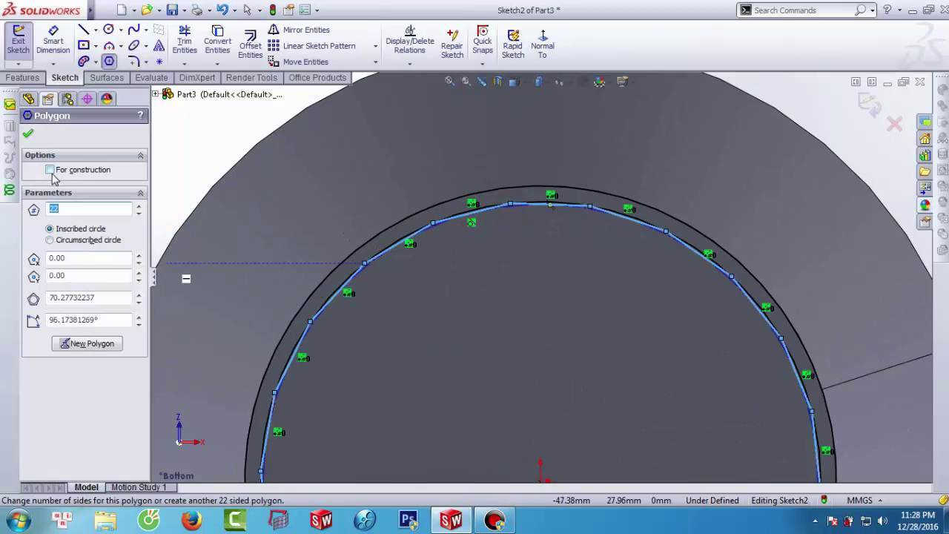
click(50, 171)
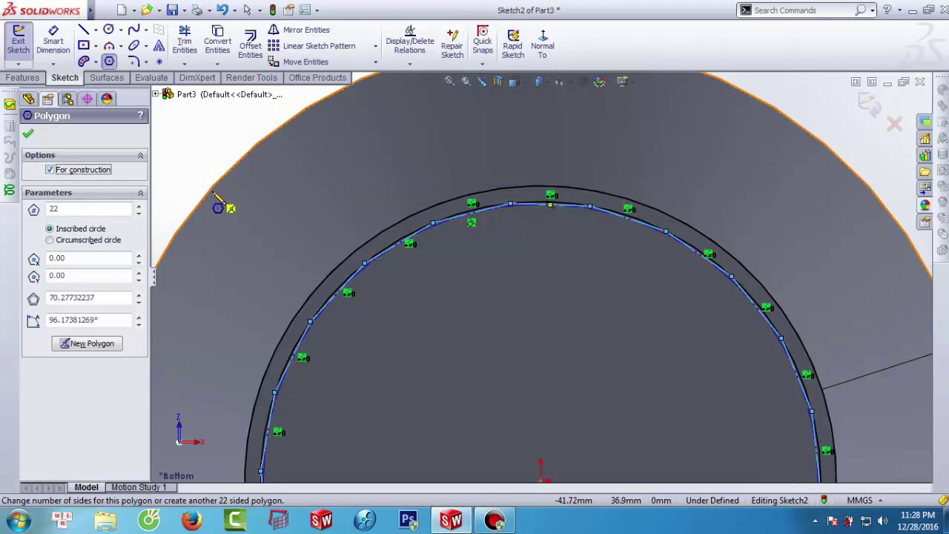
click(27, 135)
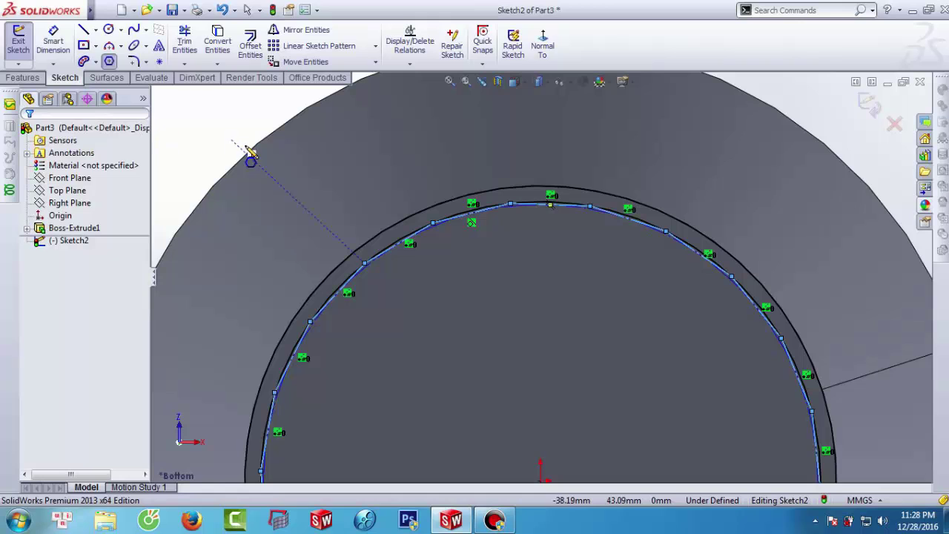
Step: Make the top edge of the construction polygon horizontal
right_click(284, 178)
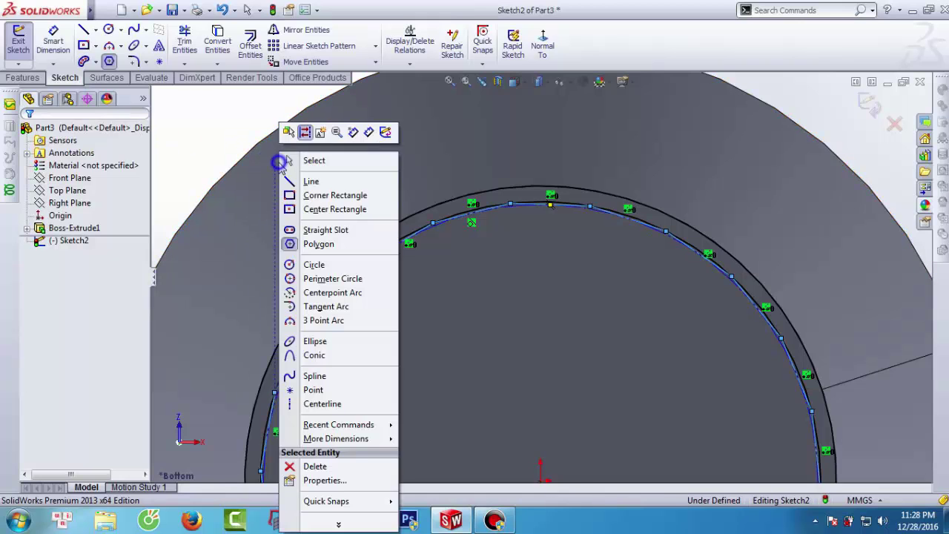
click(313, 159)
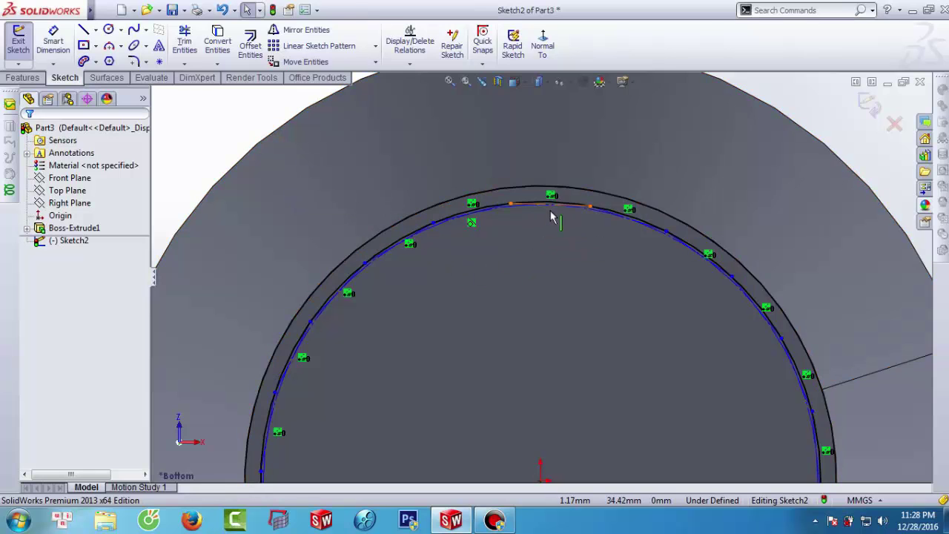
scroll(551, 214, down, 2)
scroll(519, 222, down, 2)
scroll(467, 237, down, 1)
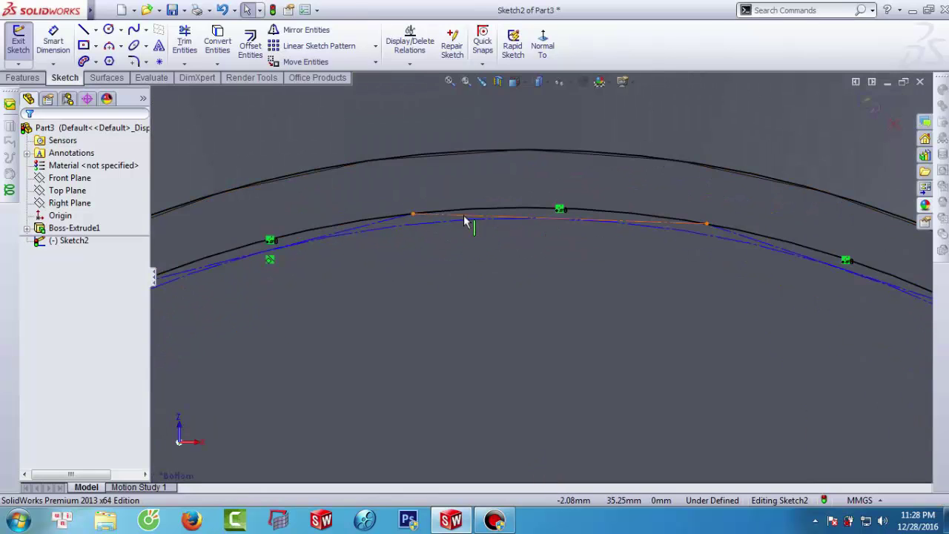
click(464, 215)
click(502, 162)
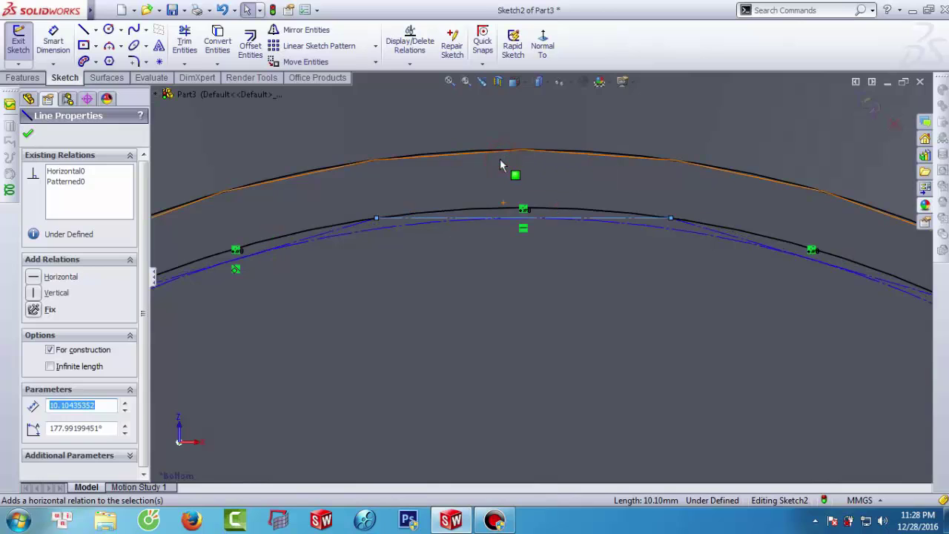
Step: Draw a three-point arc across that edge's endpoints, bulging up to the outer circle
click(109, 47)
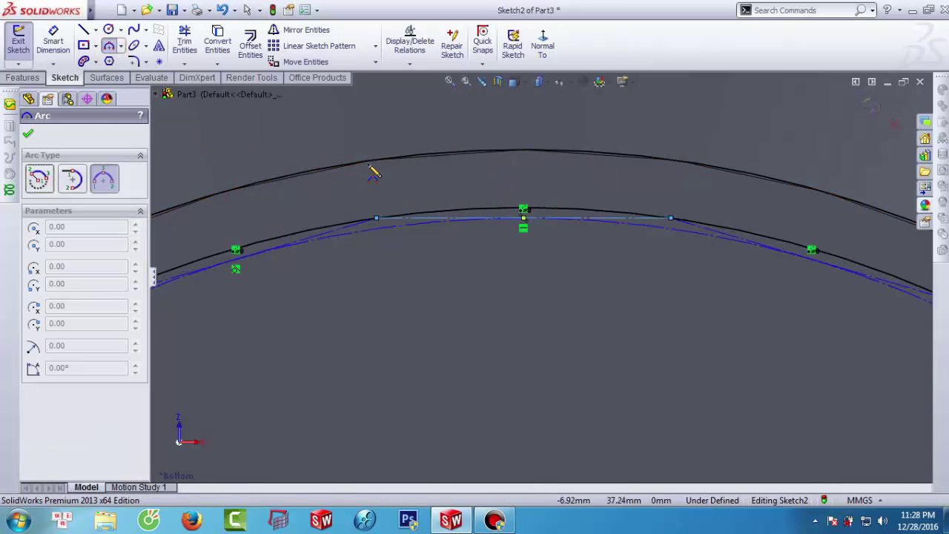
click(377, 220)
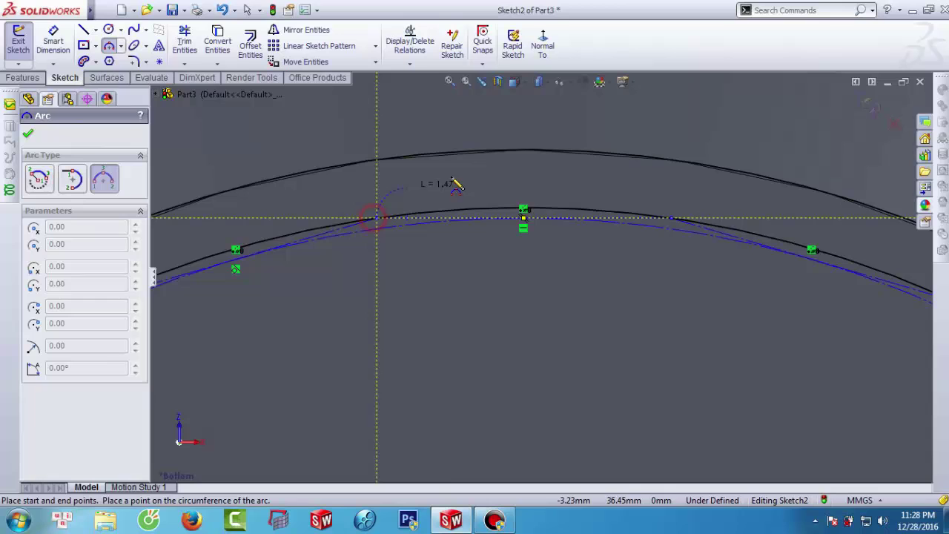
click(672, 218)
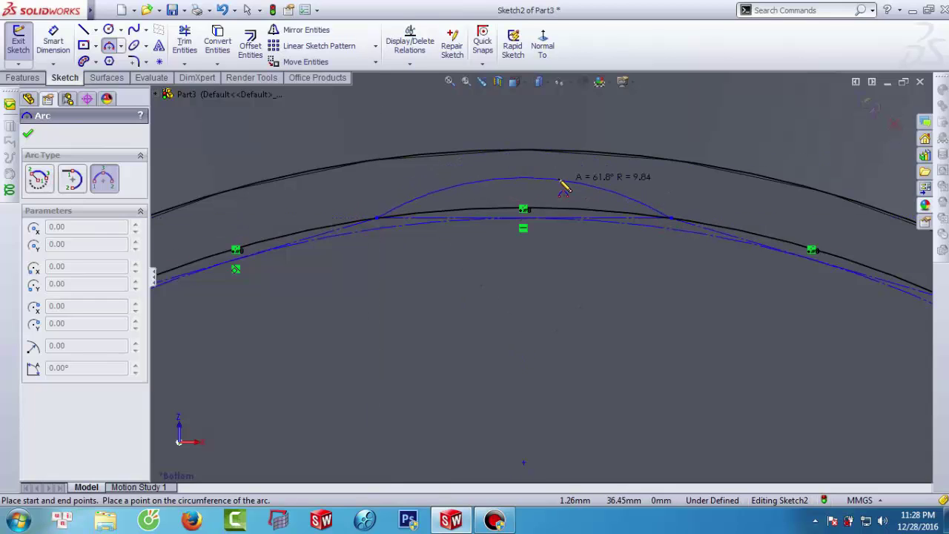
click(525, 160)
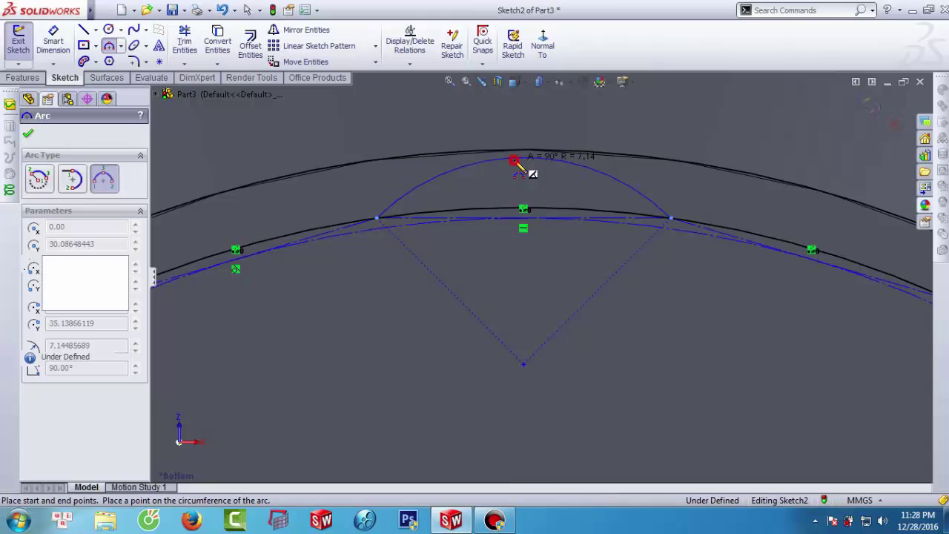
click(28, 136)
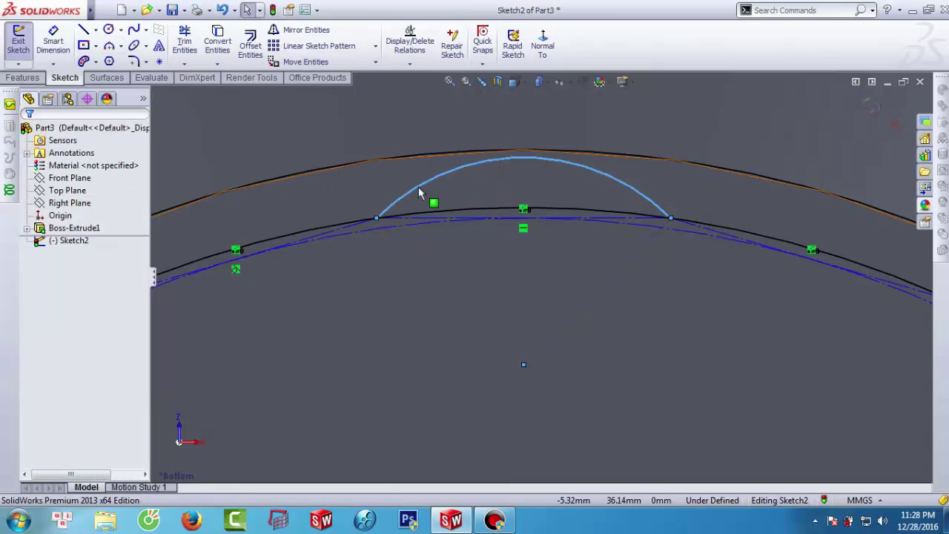
Step: Make the small arc tangent to the outer circle
ctrl+click(603, 154)
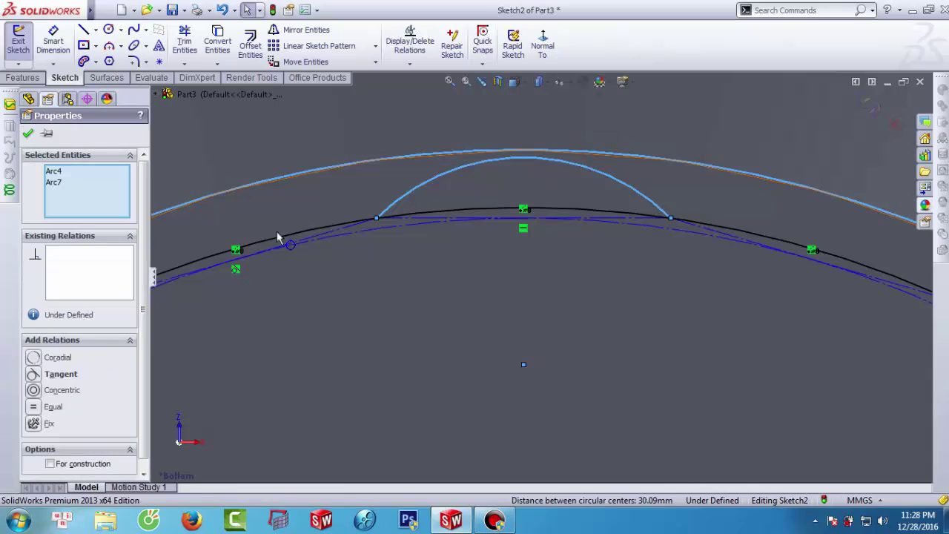
click(33, 373)
click(357, 261)
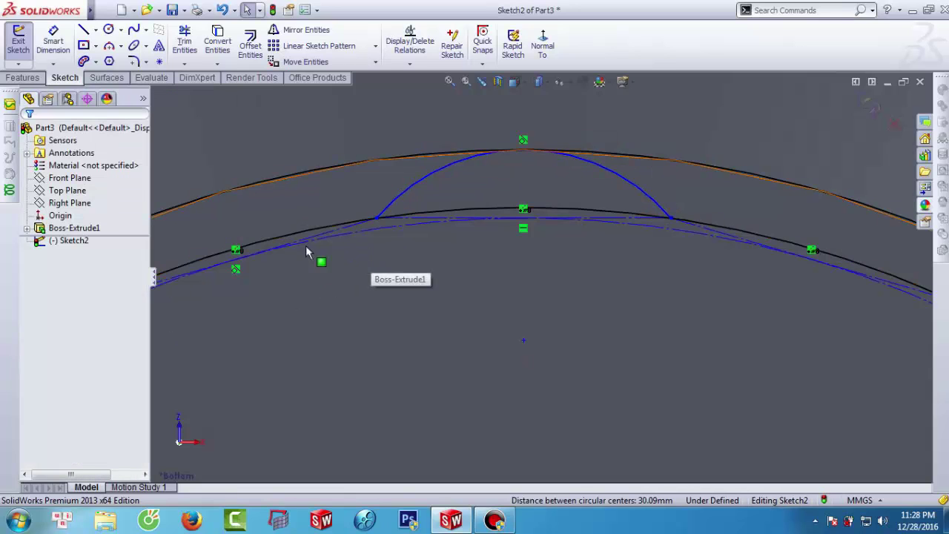
Step: Dimension the span between the arc's endpoints at 10.10 mm
click(54, 41)
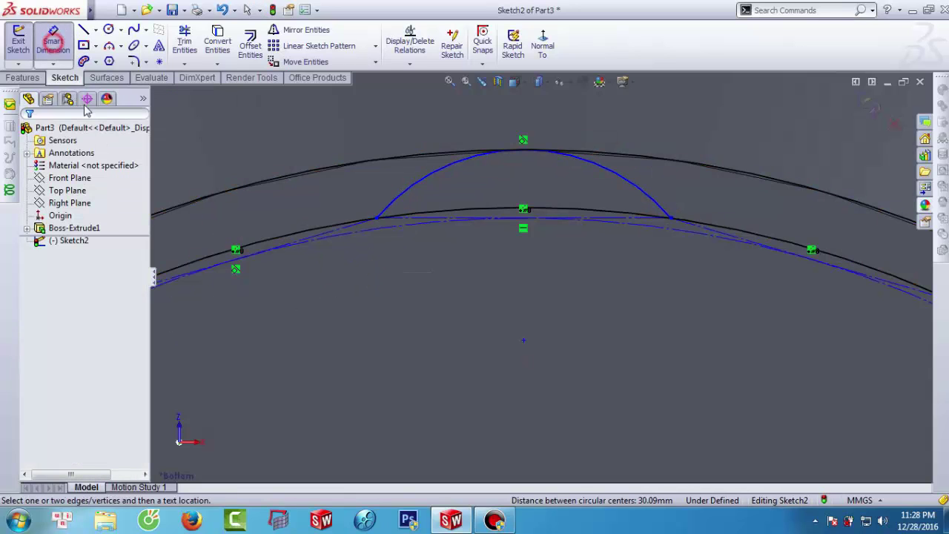
click(377, 218)
click(671, 218)
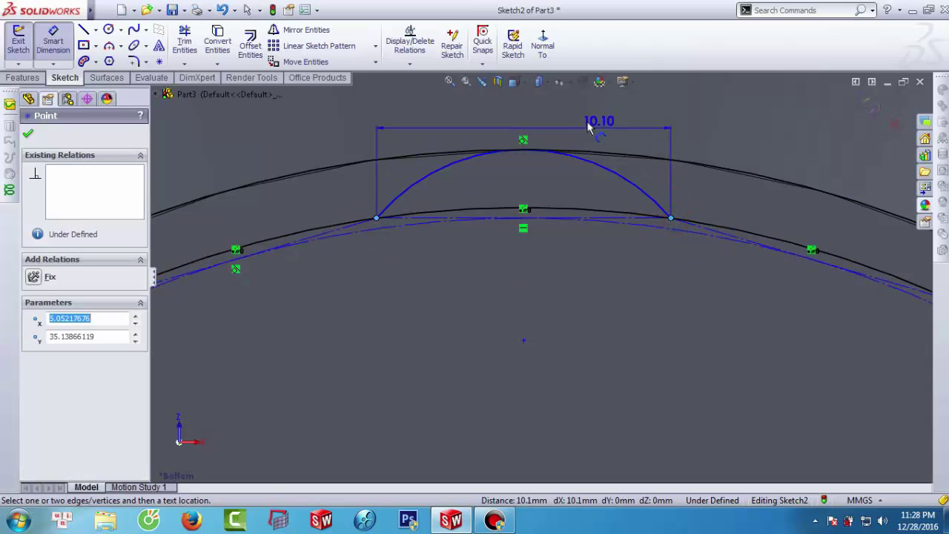
click(578, 111)
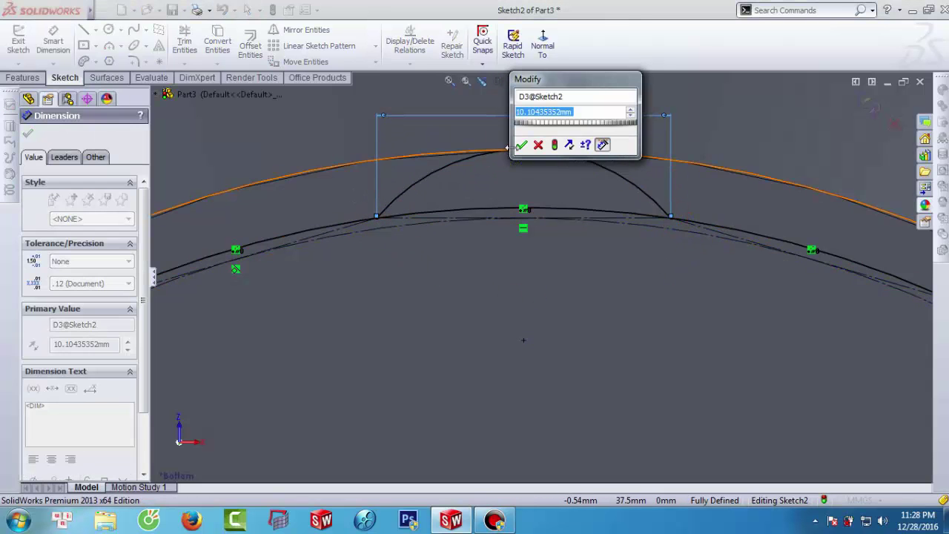
click(522, 145)
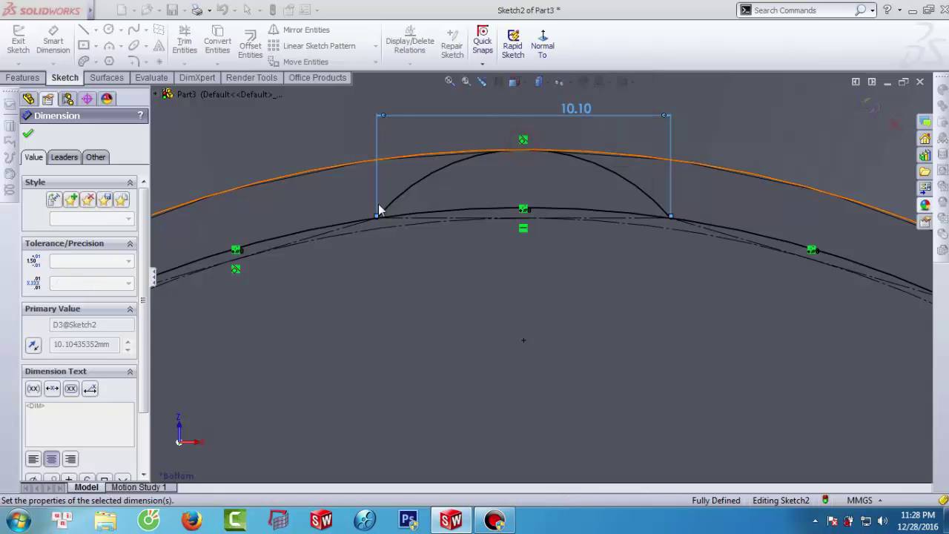
click(27, 133)
Step: Circular-pattern the small arc 22 times evenly around the origin
scroll(401, 214, up, 3)
scroll(445, 237, up, 3)
scroll(519, 311, up, 3)
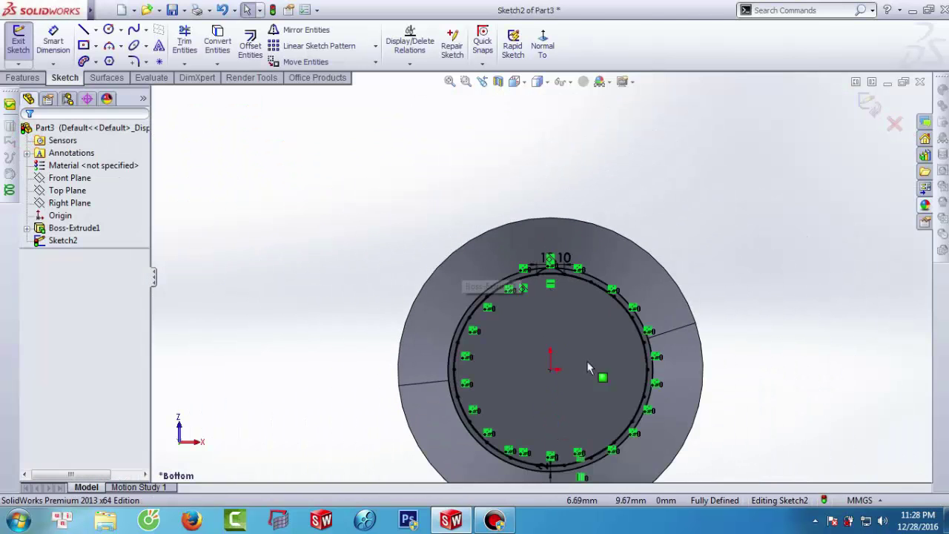
scroll(619, 408, down, 1)
scroll(619, 411, down, 1)
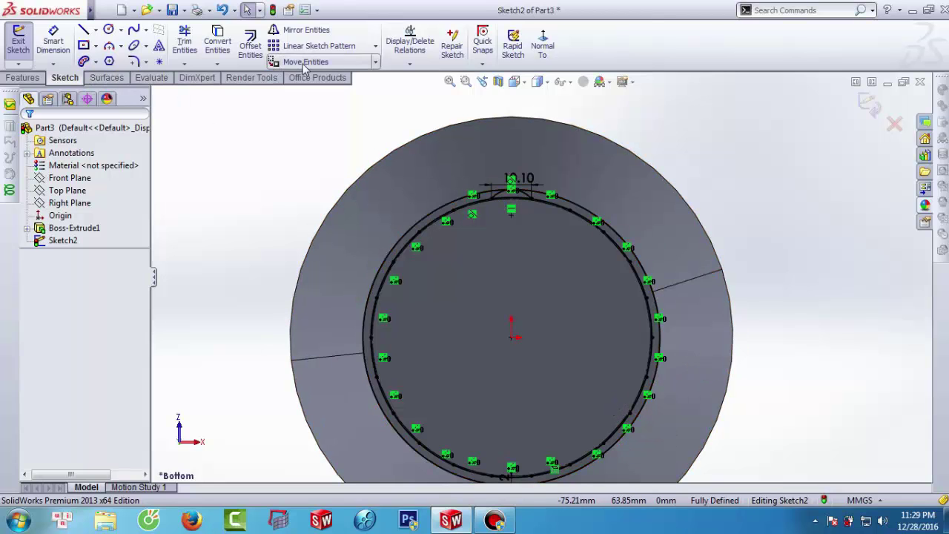
click(376, 46)
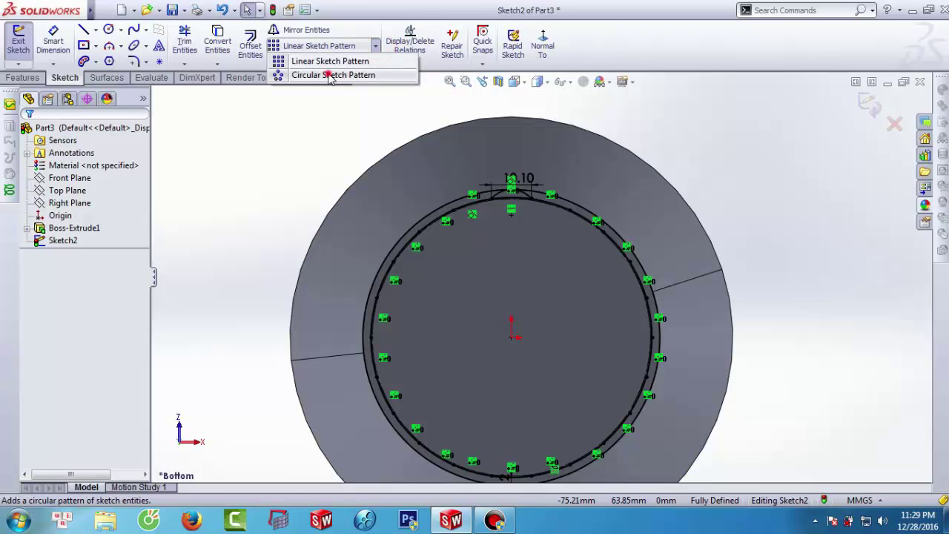
click(333, 75)
scroll(511, 215, down, 2)
scroll(512, 218, down, 2)
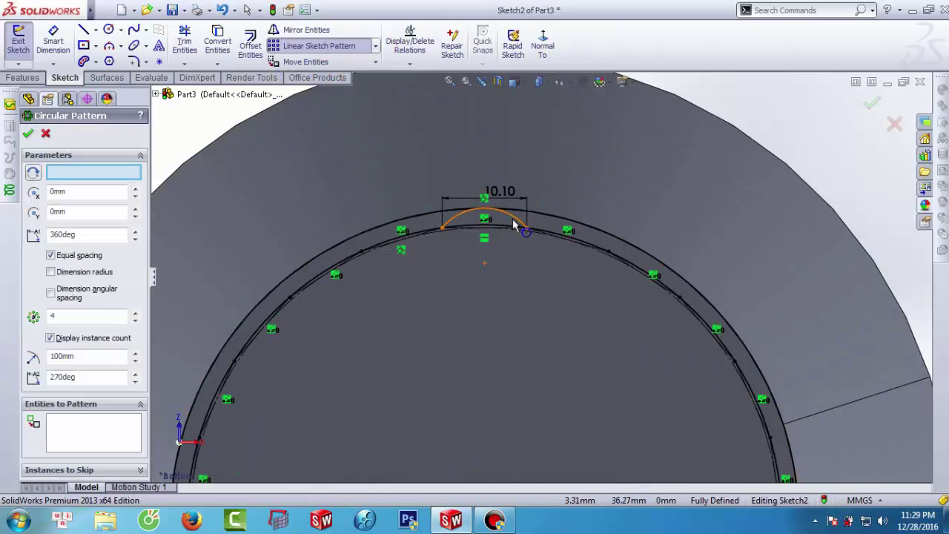
click(513, 223)
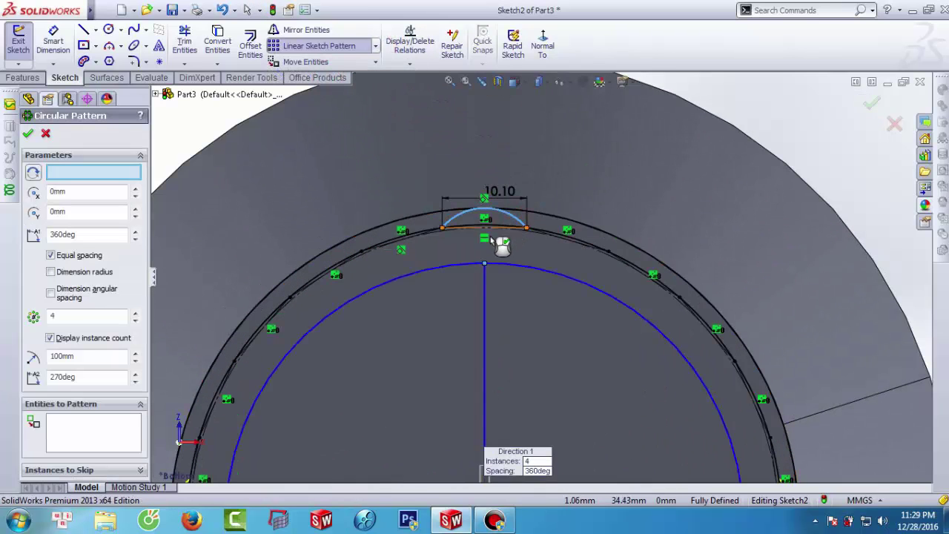
click(58, 316)
text(22)
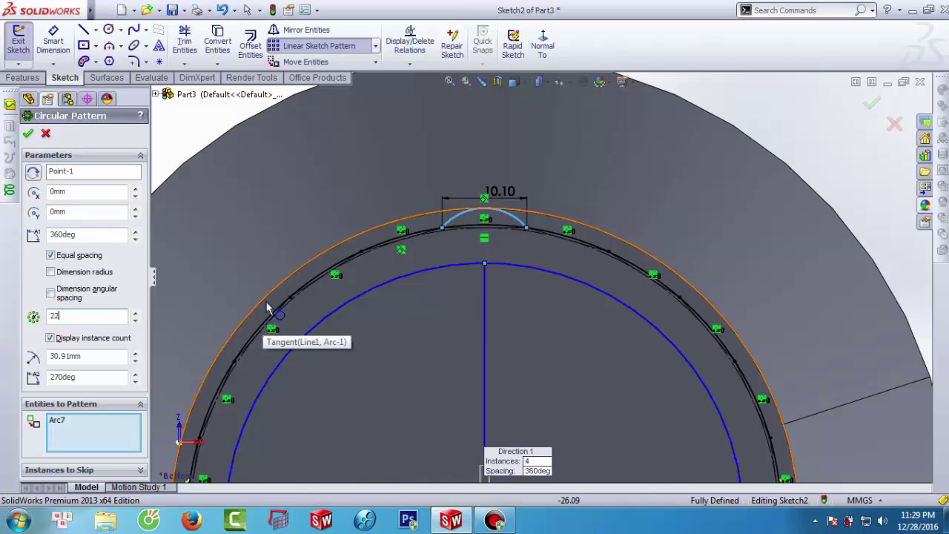
key(Return)
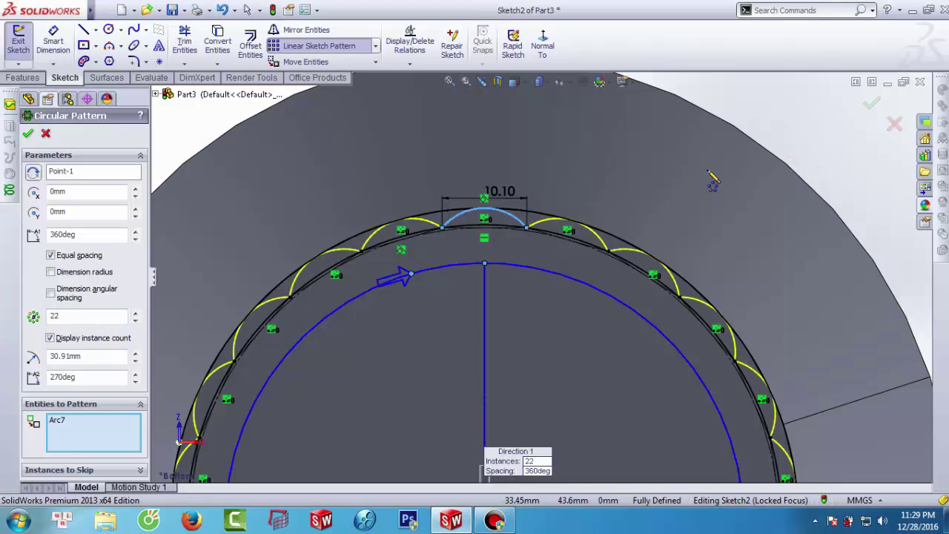
click(25, 136)
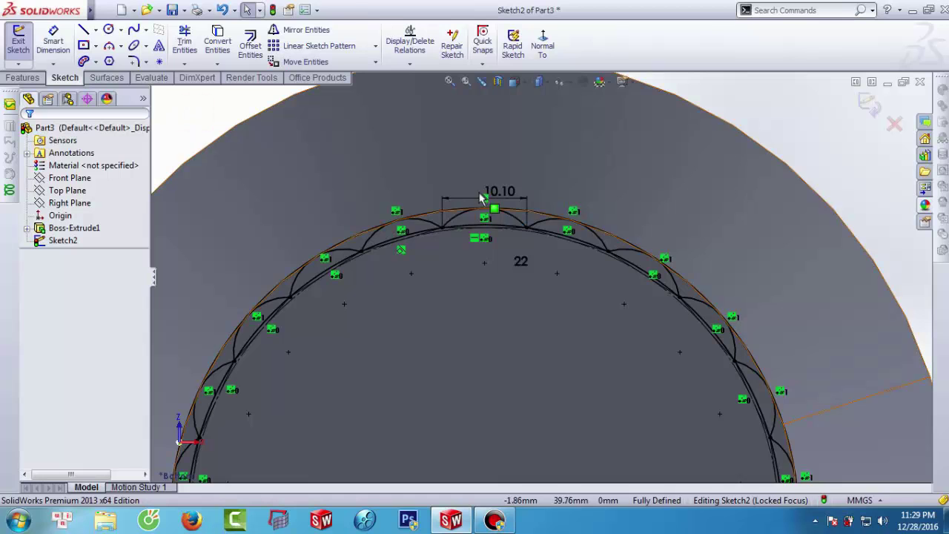
Step: Set the 71 mm inner offset circle to construction geometry and exit Sketch2
scroll(481, 199, up, 3)
scroll(500, 253, up, 2)
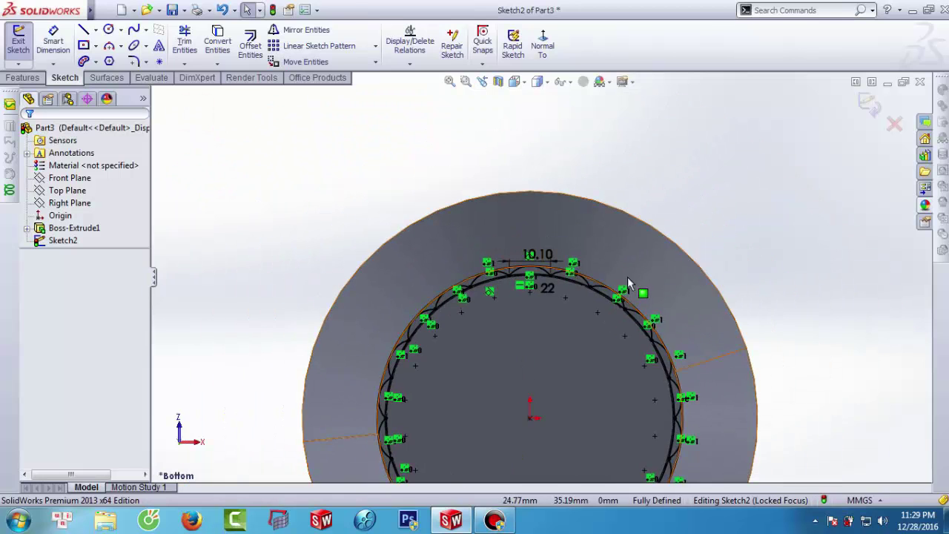
scroll(626, 284, up, 2)
scroll(586, 250, up, 2)
middle_drag(546, 305, 594, 289)
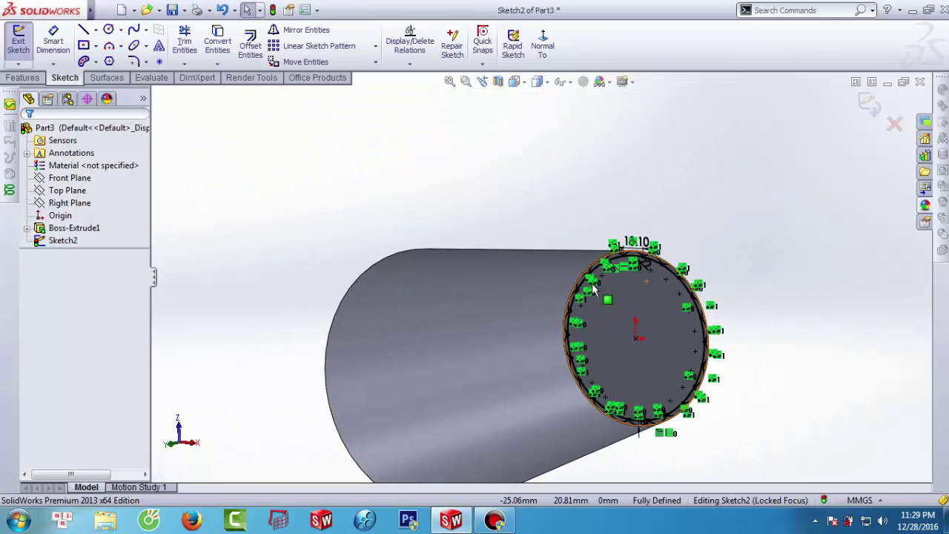
scroll(592, 287, down, 1)
scroll(590, 278, down, 1)
scroll(586, 263, down, 2)
scroll(581, 251, down, 1)
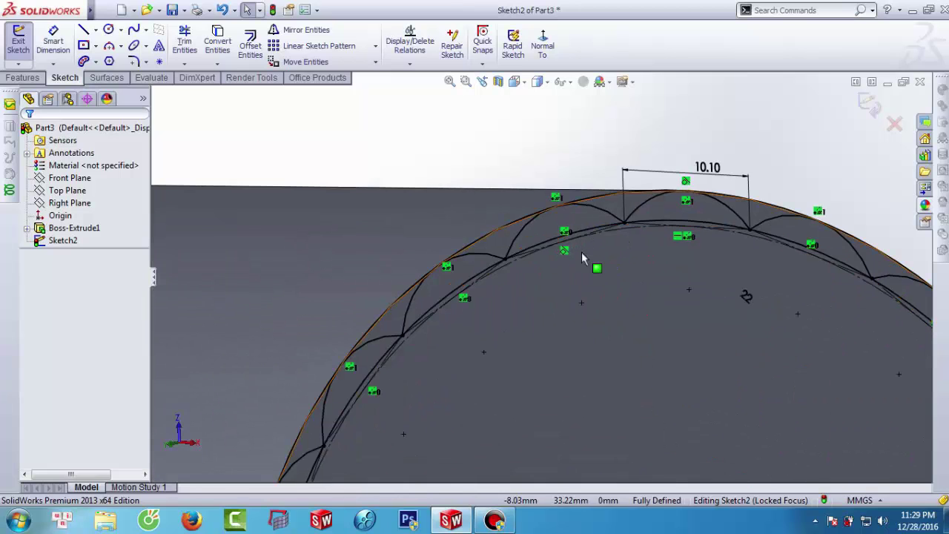
scroll(581, 253, down, 1)
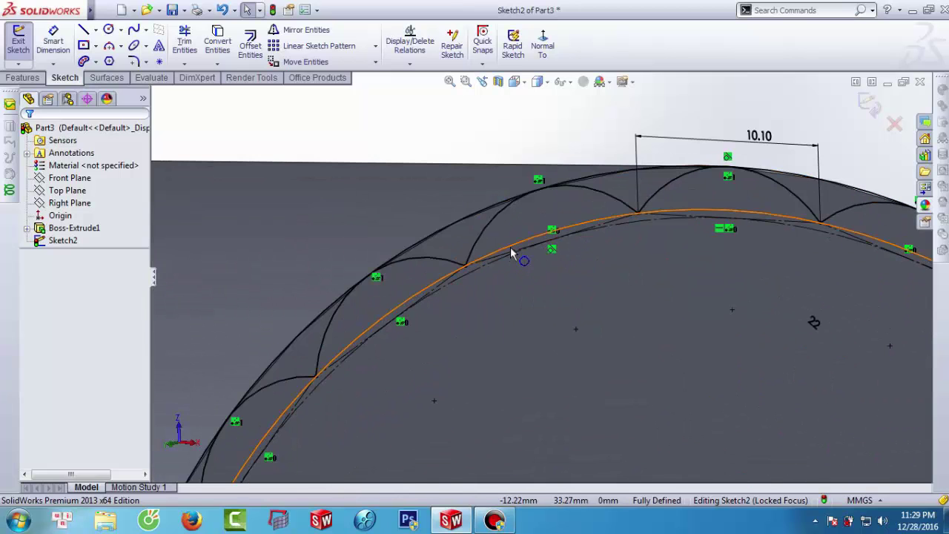
click(510, 253)
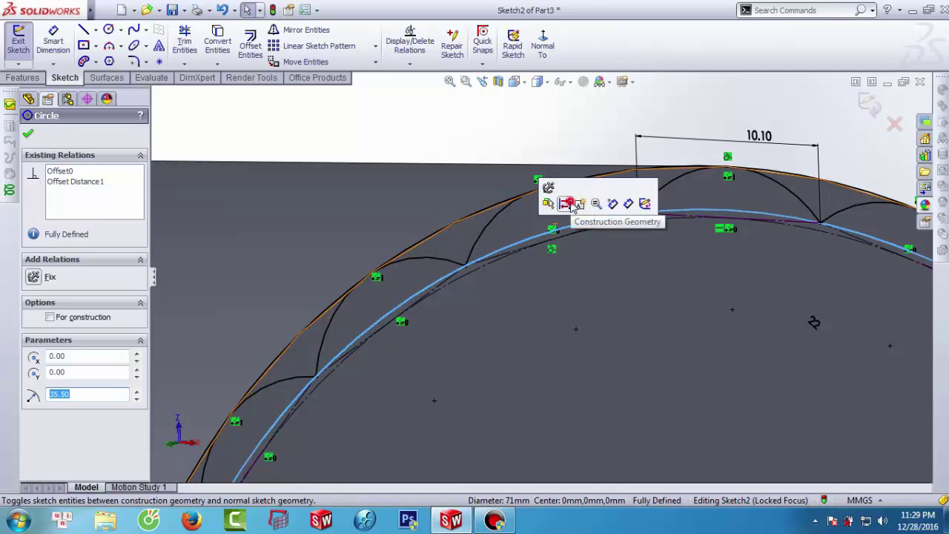
click(568, 204)
scroll(489, 241, up, 3)
scroll(527, 260, up, 2)
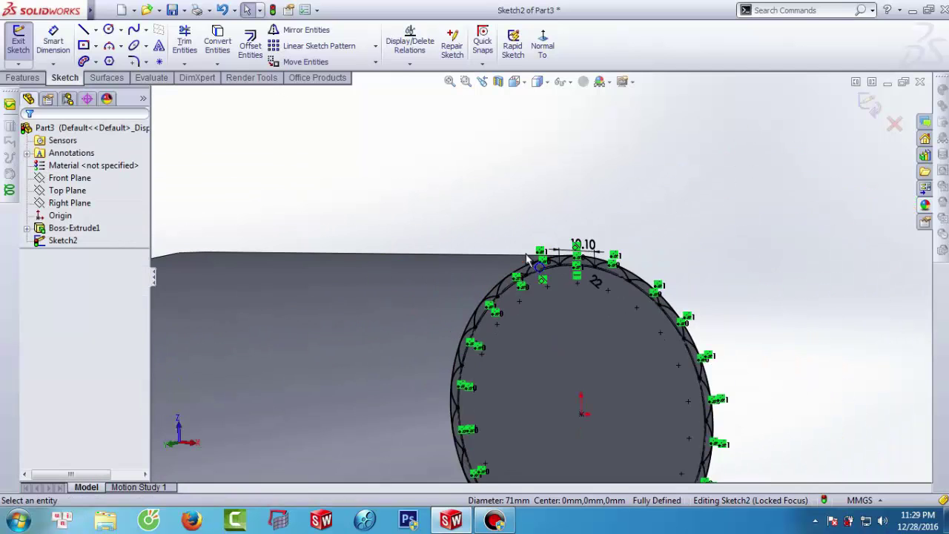
scroll(527, 260, up, 3)
click(18, 48)
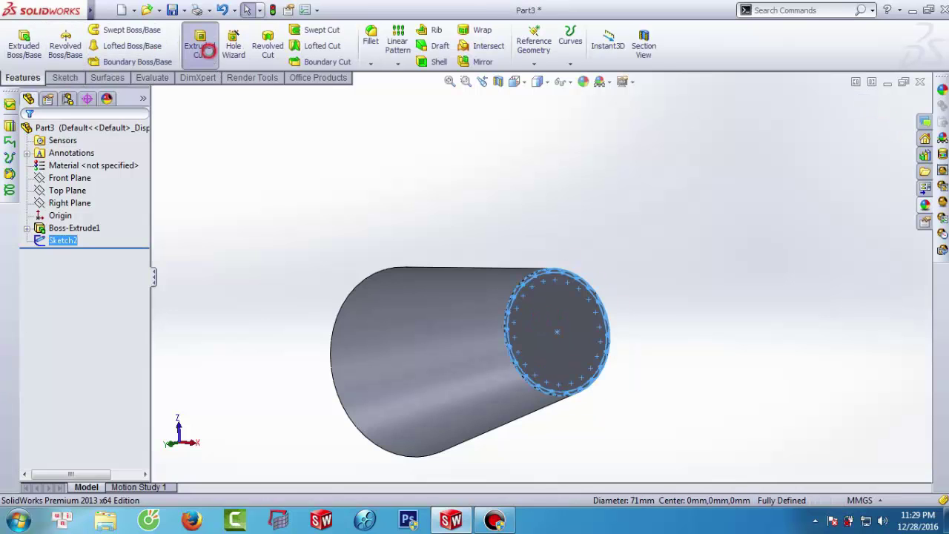
Step: Extrude-cut outside the scalloped profile 115 mm deep with a 7° draft
click(202, 46)
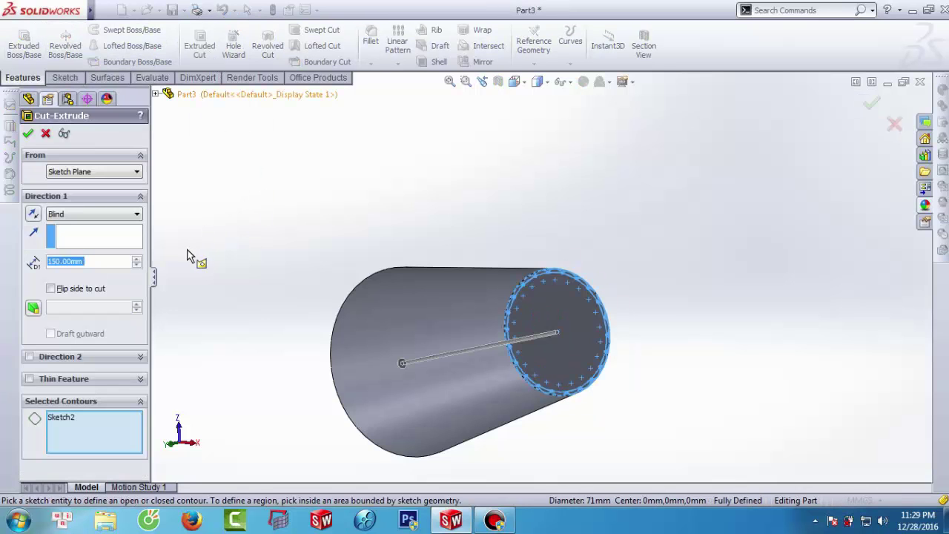
click(553, 322)
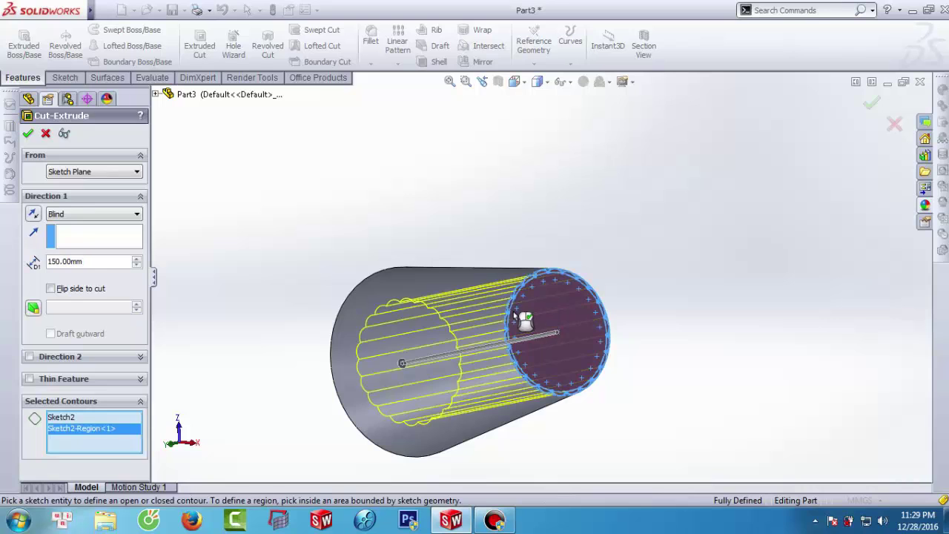
click(51, 288)
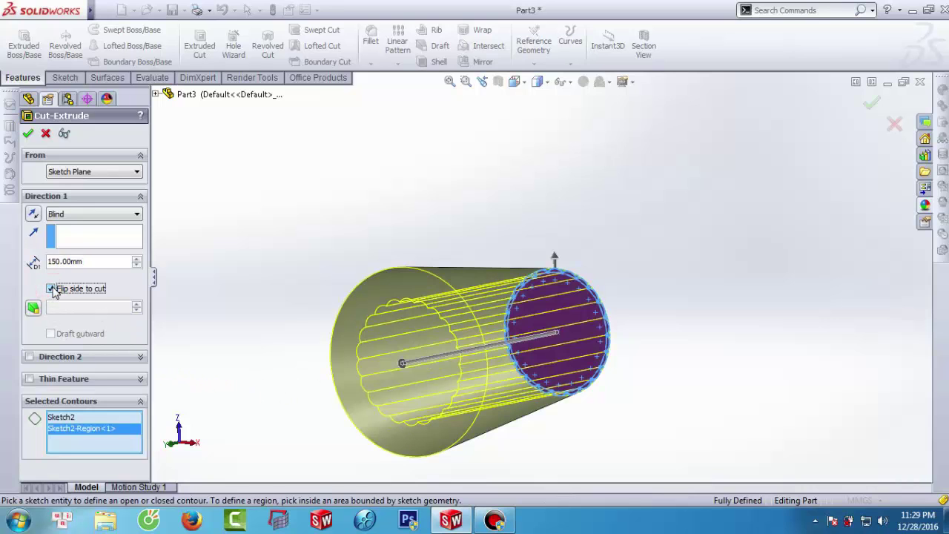
click(36, 311)
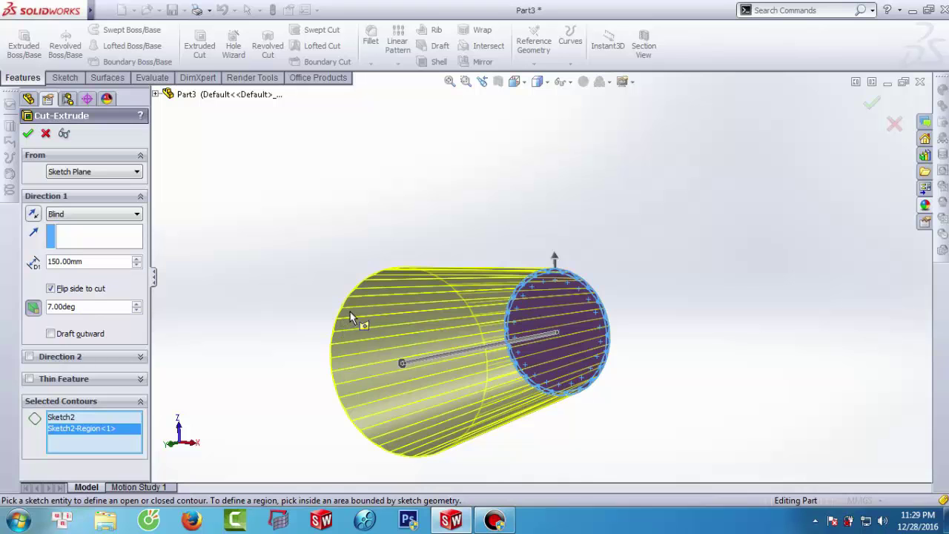
middle_drag(355, 324, 520, 170)
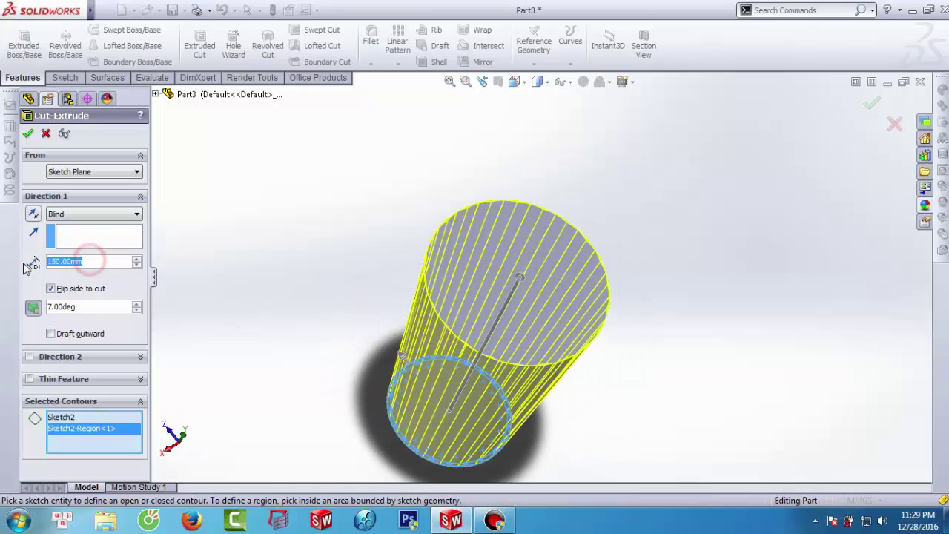
text(115)
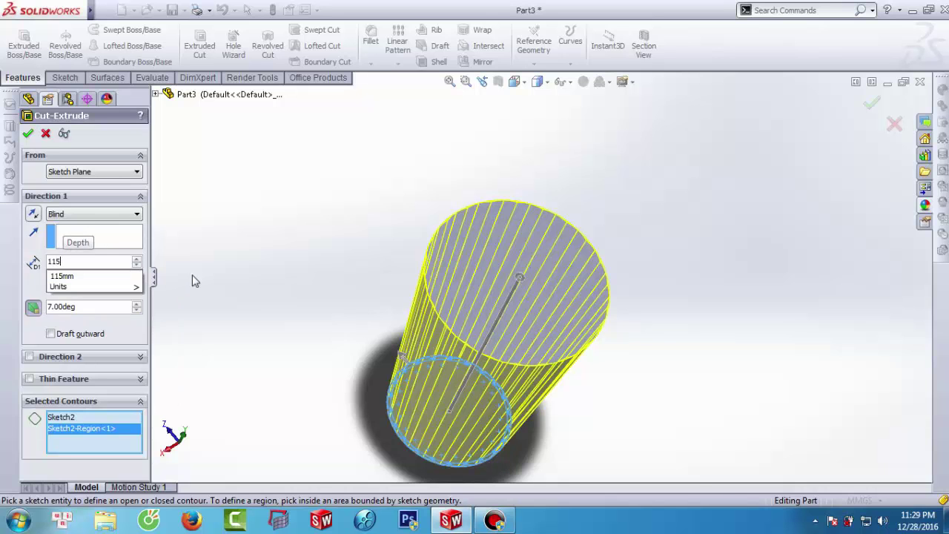
click(252, 273)
middle_drag(252, 273, 194, 226)
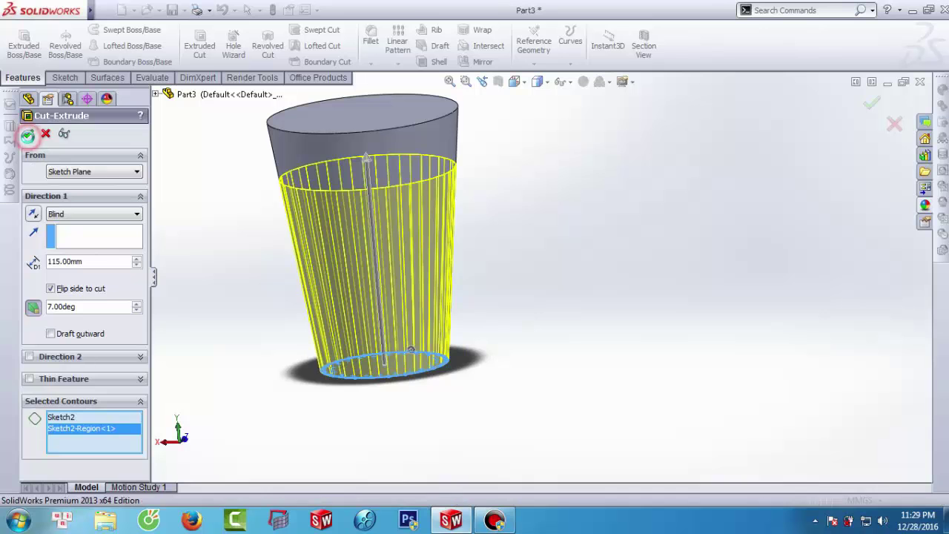
click(27, 134)
mouse_move(364, 197)
middle_down()
mouse_move(532, 205)
mouse_move(364, 237)
mouse_move(418, 201)
mouse_move(416, 235)
mouse_move(304, 207)
mouse_move(359, 199)
mouse_move(349, 231)
mouse_move(364, 203)
mouse_move(477, 185)
middle_up()
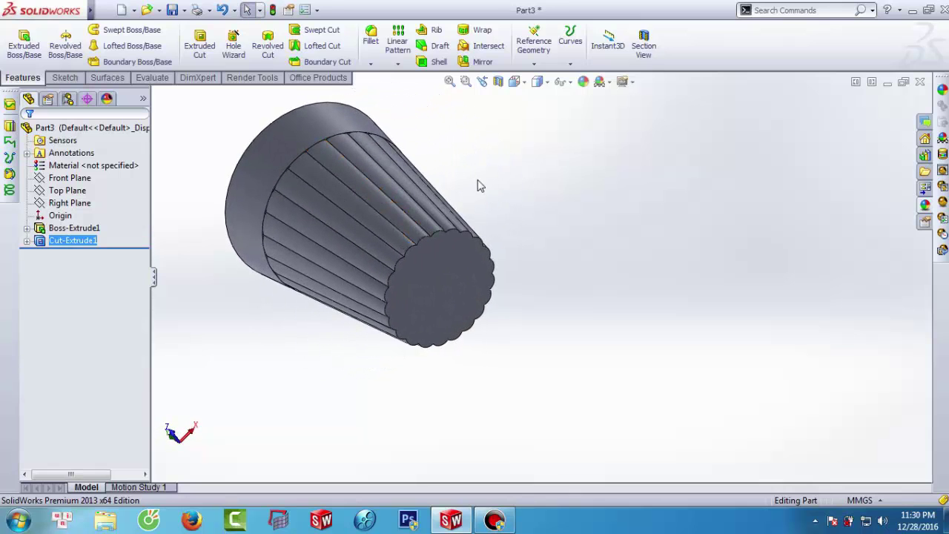
Step: Start a 5 mm fillet and select the first four flute edges, removing a wrongly picked face
click(477, 180)
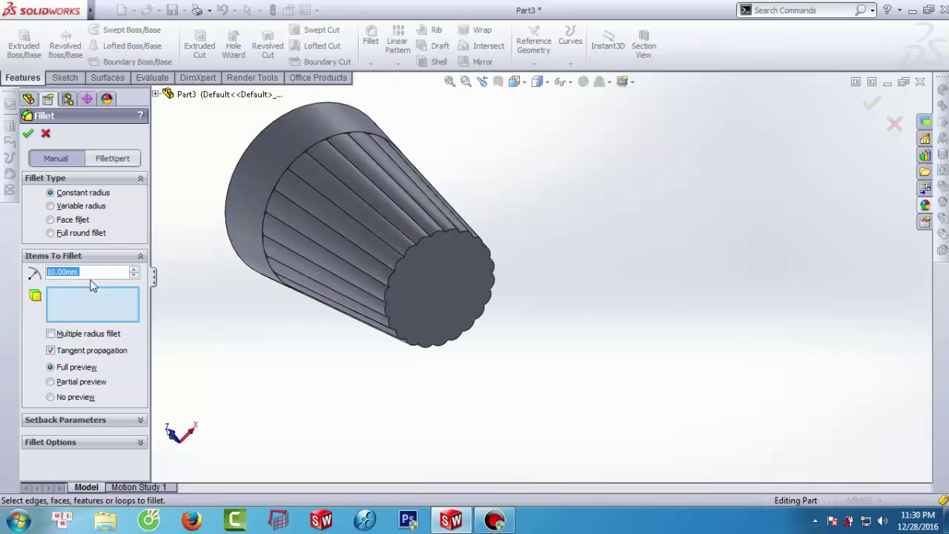
text(5)
scroll(421, 275, down, 2)
middle_drag(420, 275, 392, 240)
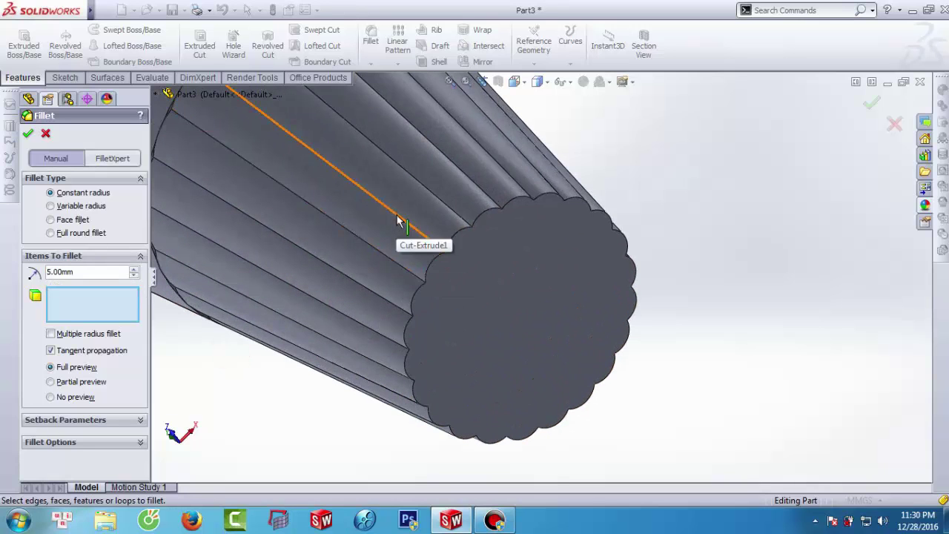
click(399, 216)
click(383, 254)
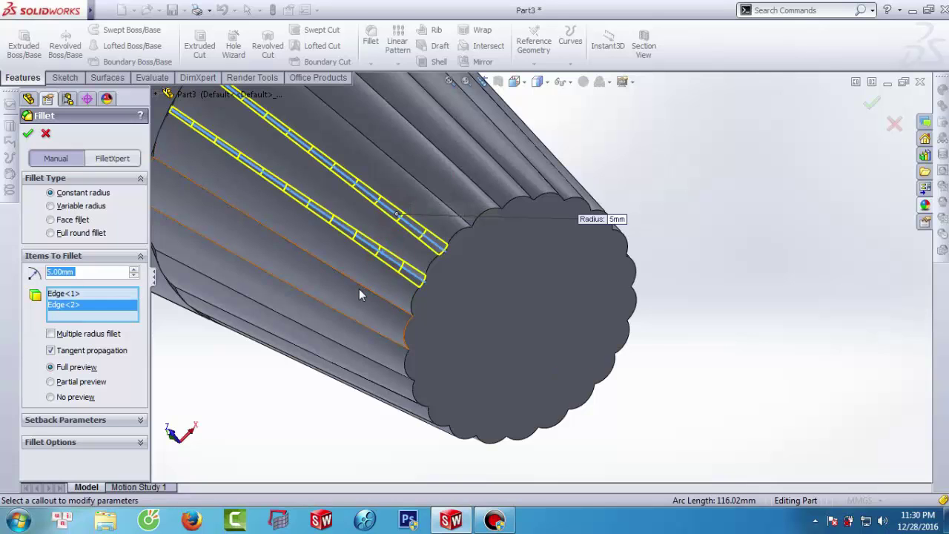
click(366, 292)
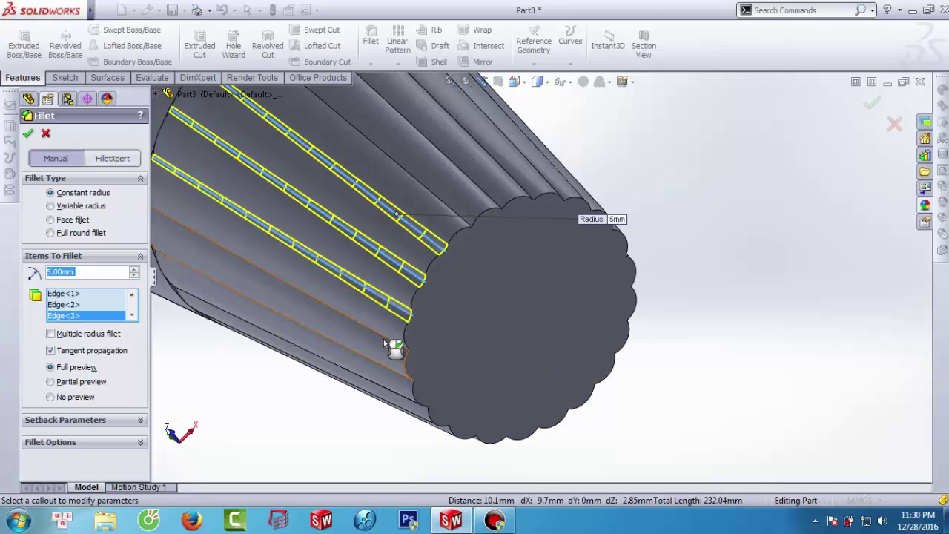
click(384, 342)
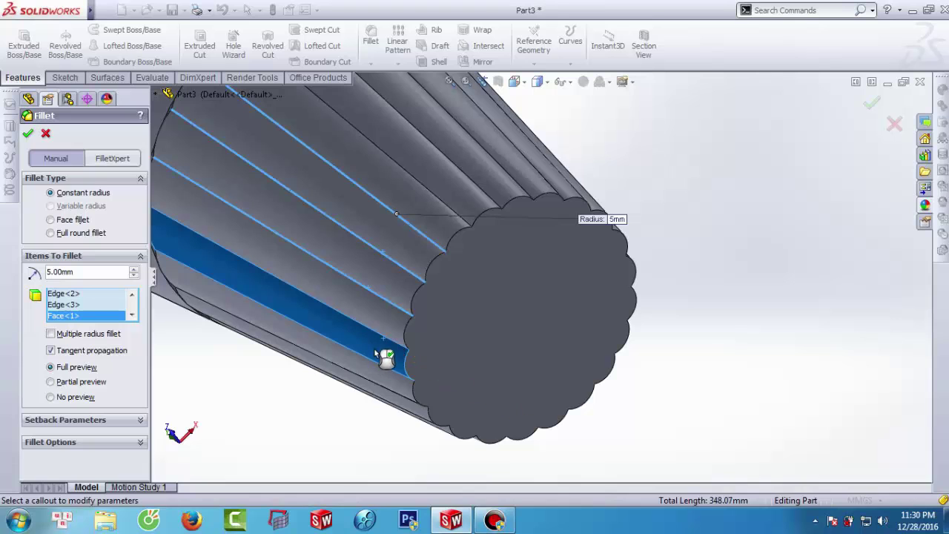
right_click(97, 323)
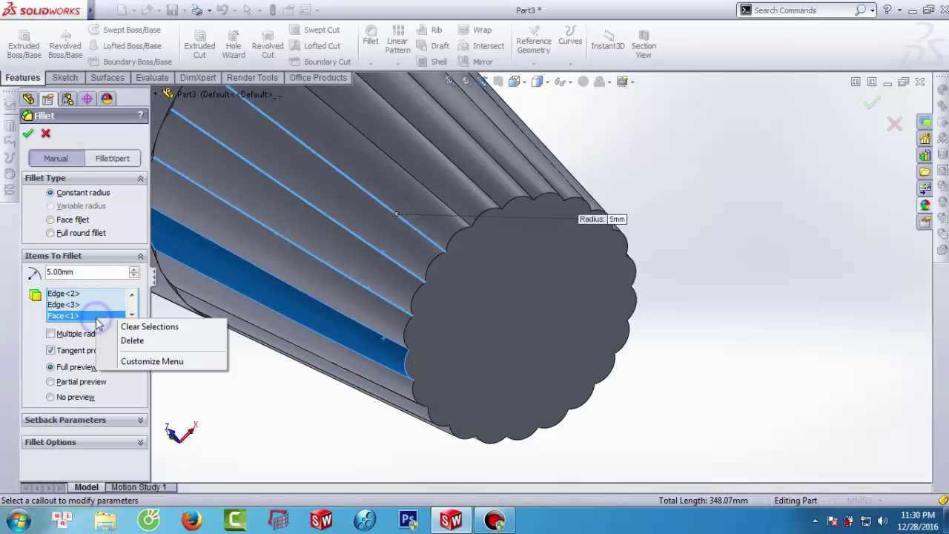
click(130, 341)
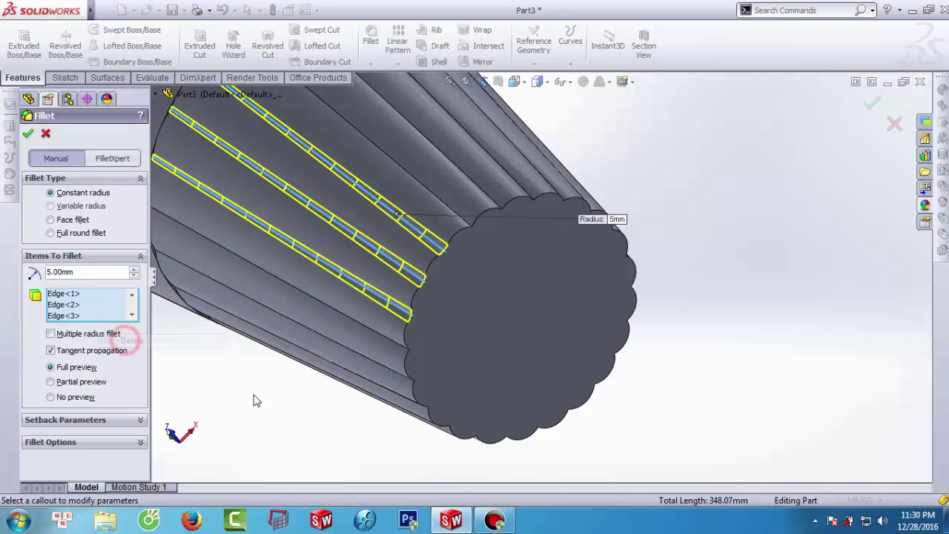
click(387, 339)
Step: Add more flute edges around the fluted end to the 5 mm fillet, up to twelve
mouse_move(373, 373)
middle_down()
mouse_move(374, 323)
mouse_move(372, 357)
middle_up()
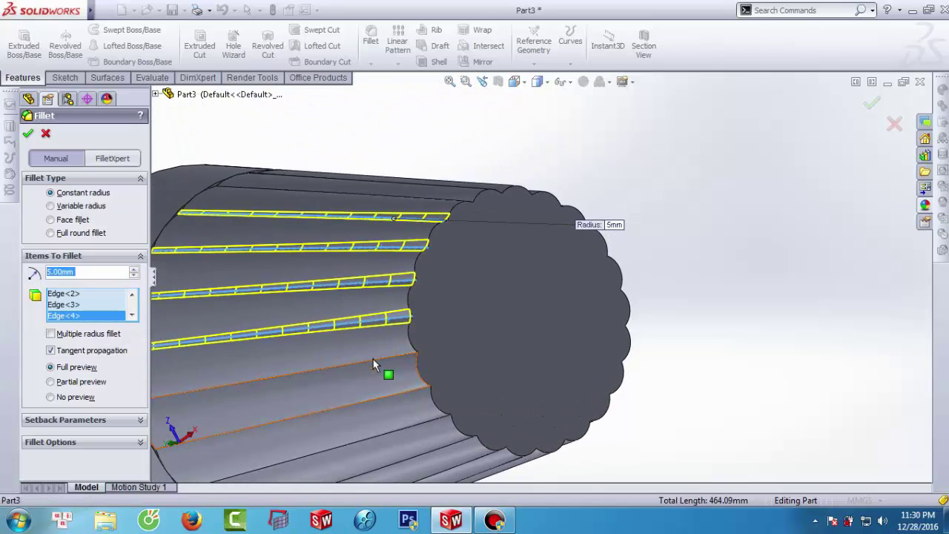
click(372, 359)
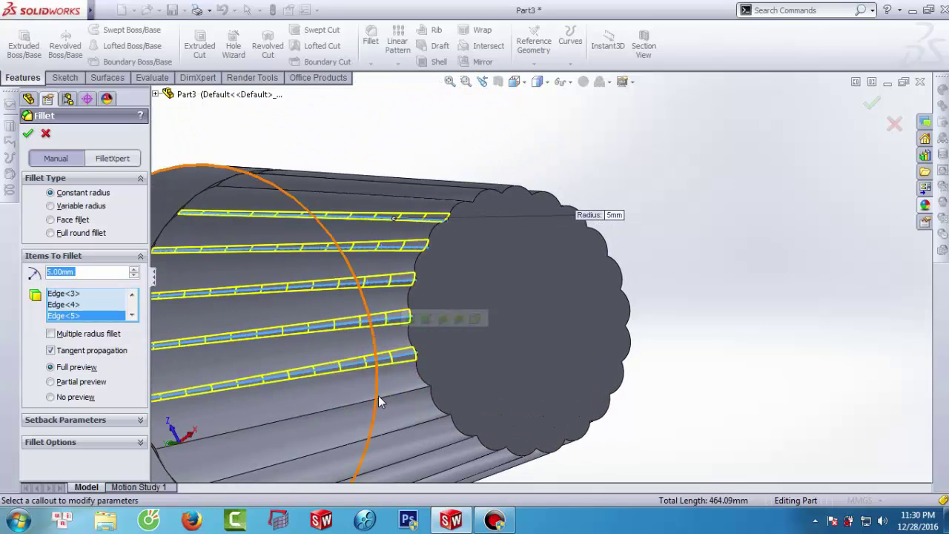
click(389, 396)
click(411, 428)
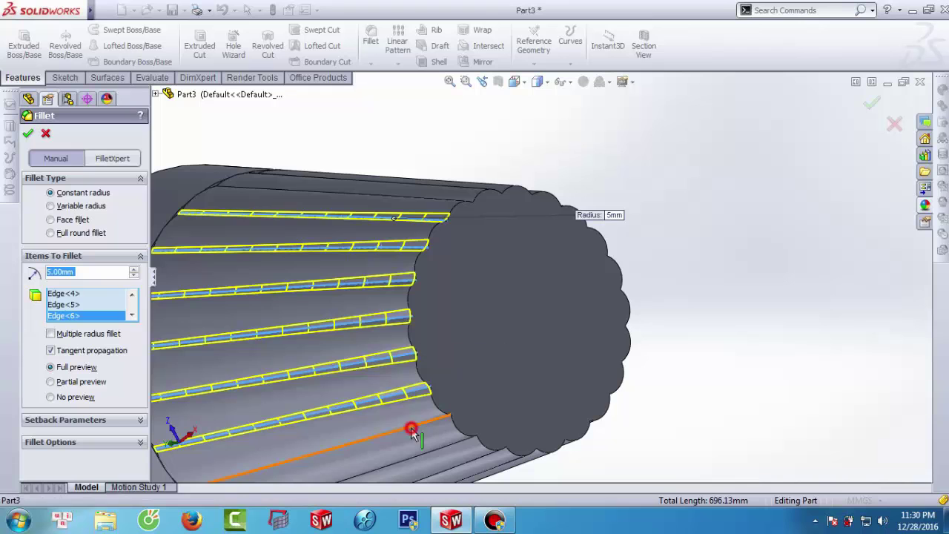
click(445, 444)
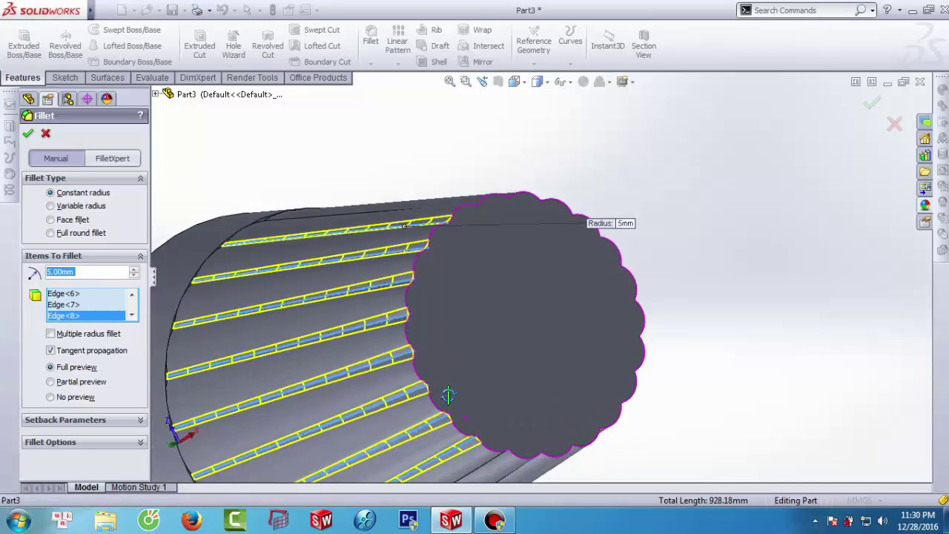
middle_drag(447, 393, 487, 462)
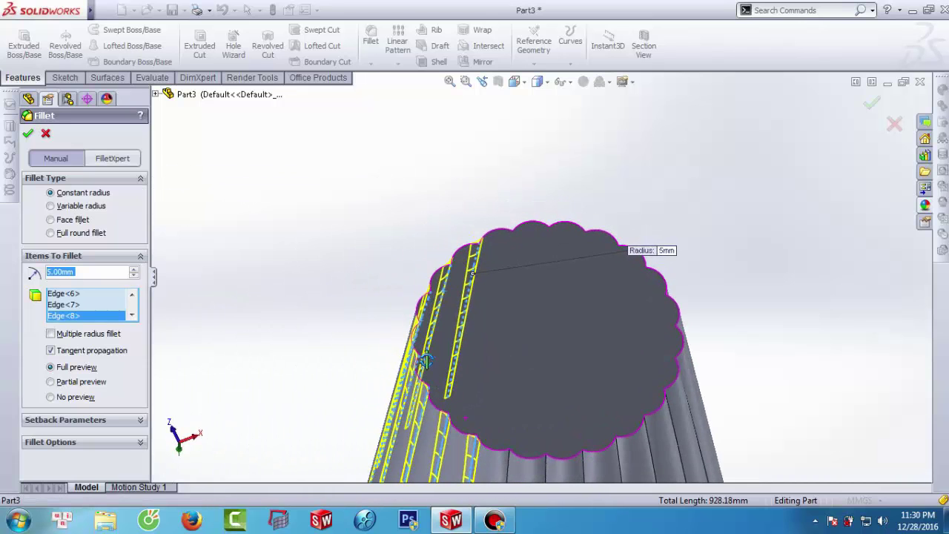
click(509, 460)
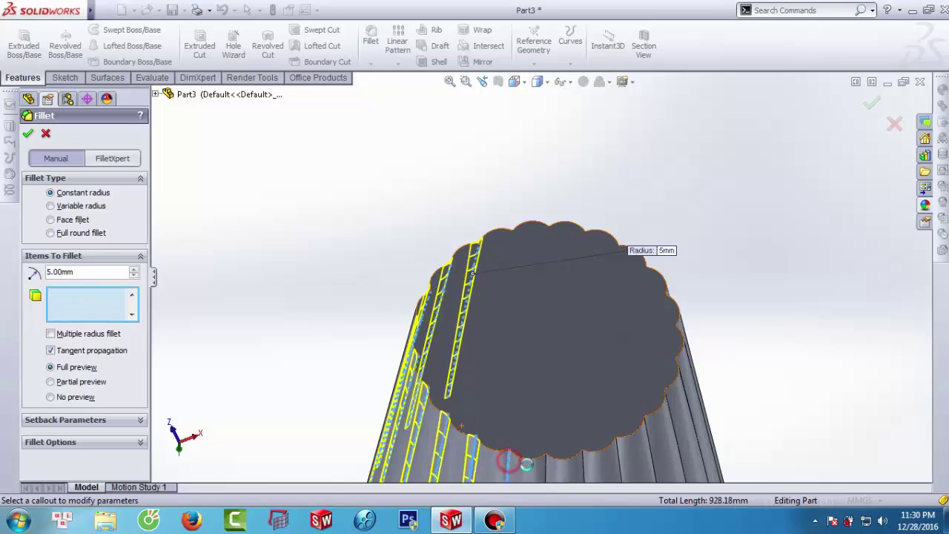
click(545, 466)
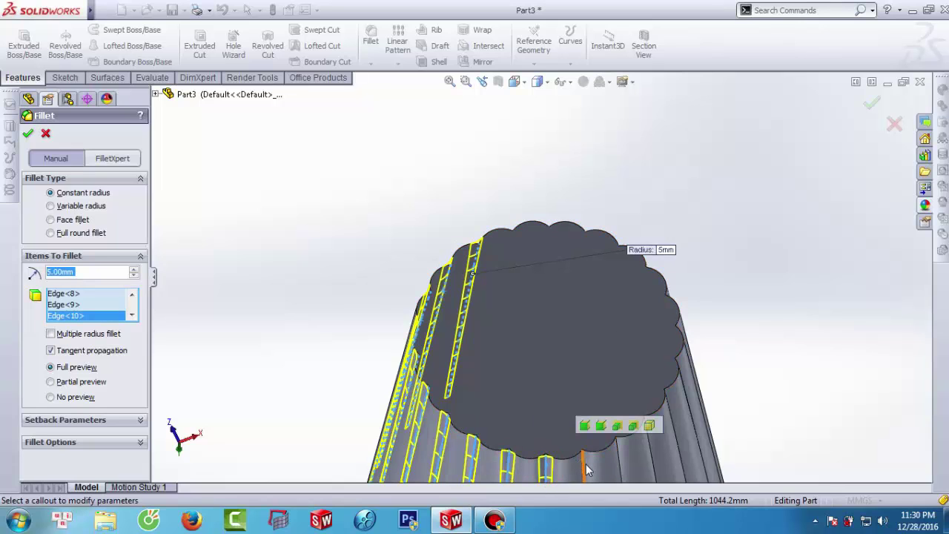
click(586, 464)
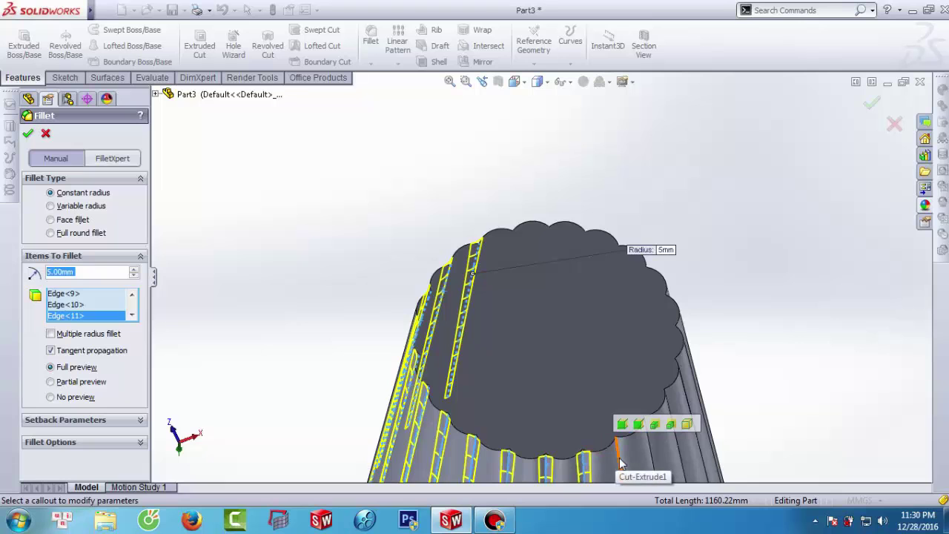
click(615, 454)
Step: Add the remaining groove edges along the body and apply the 5 mm fillet as Fillet1
middle_drag(564, 440, 490, 253)
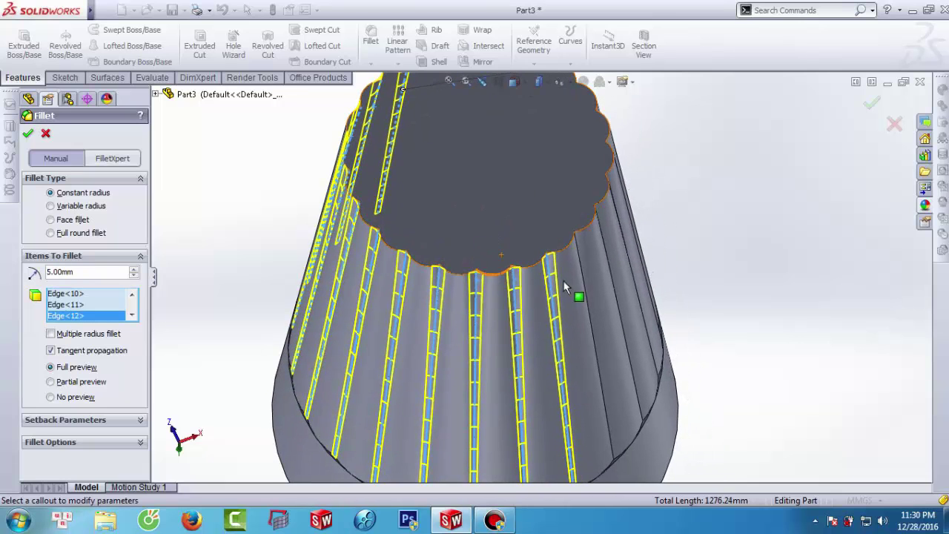
click(580, 274)
click(580, 274)
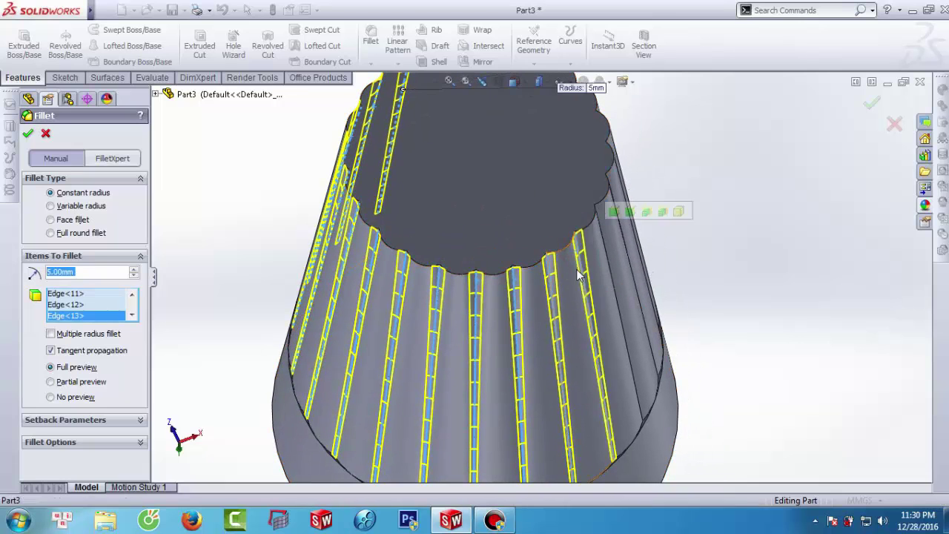
middle_drag(580, 274, 623, 296)
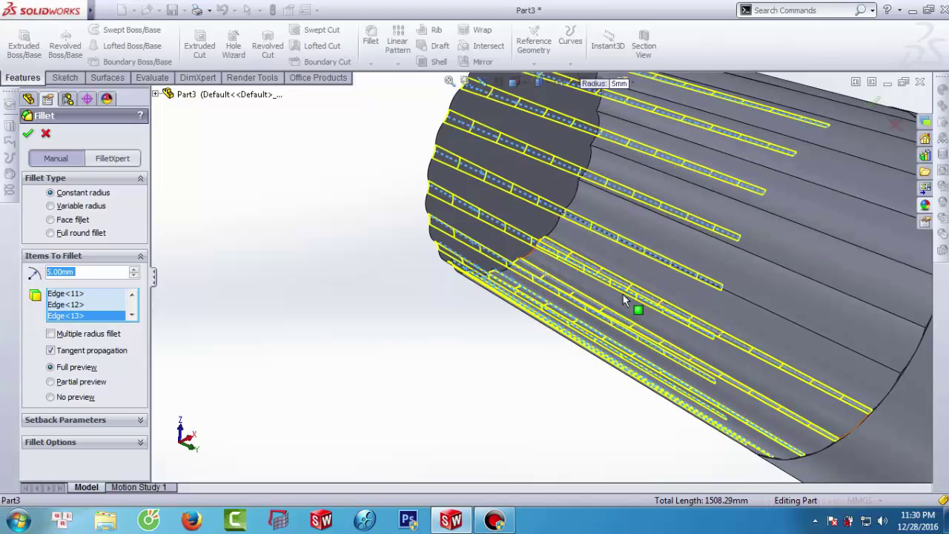
click(756, 308)
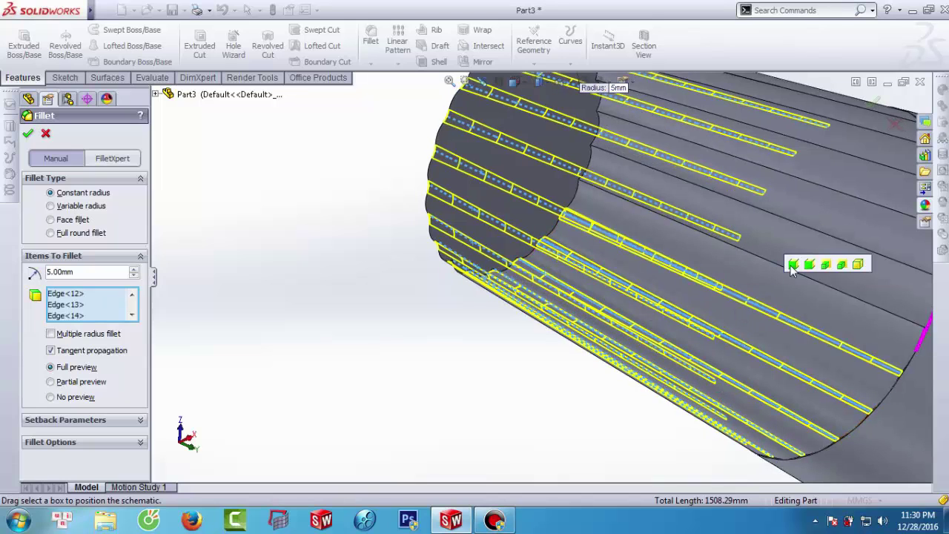
click(783, 221)
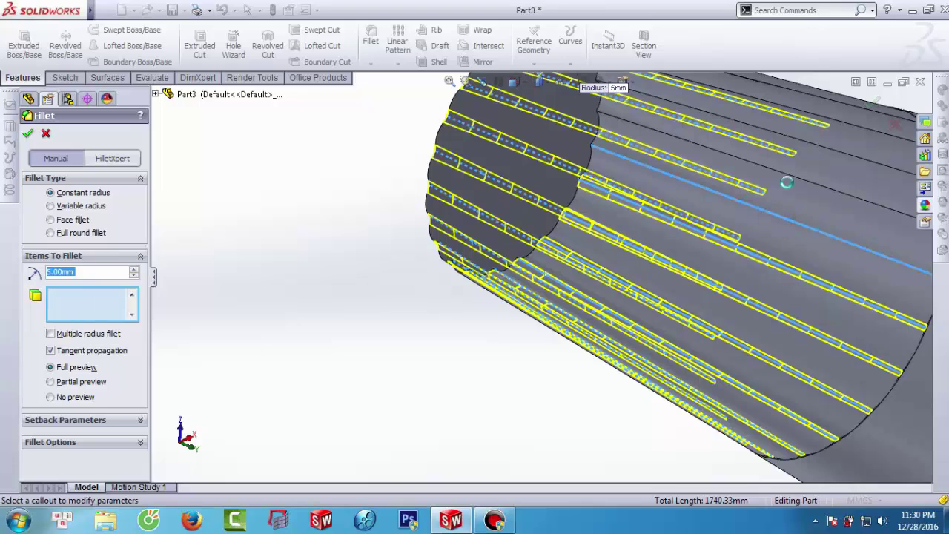
click(795, 180)
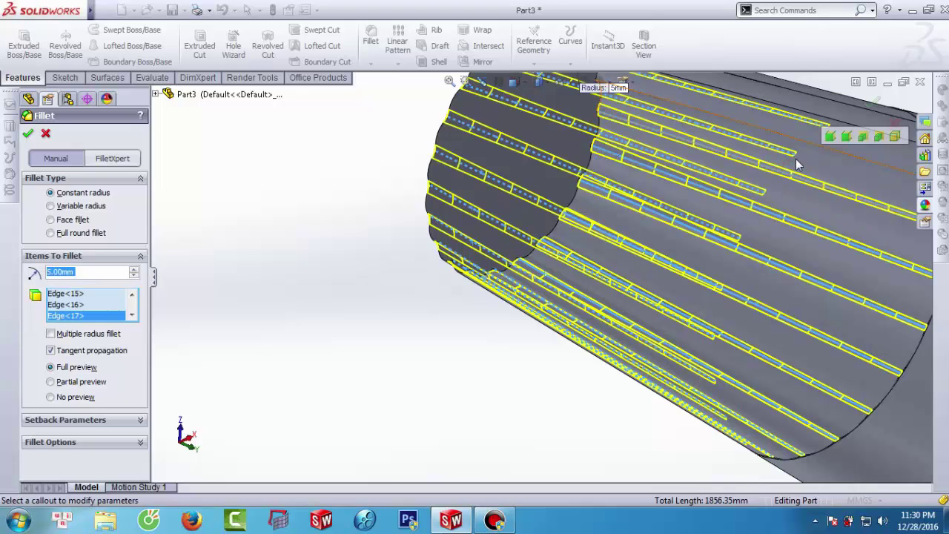
click(796, 142)
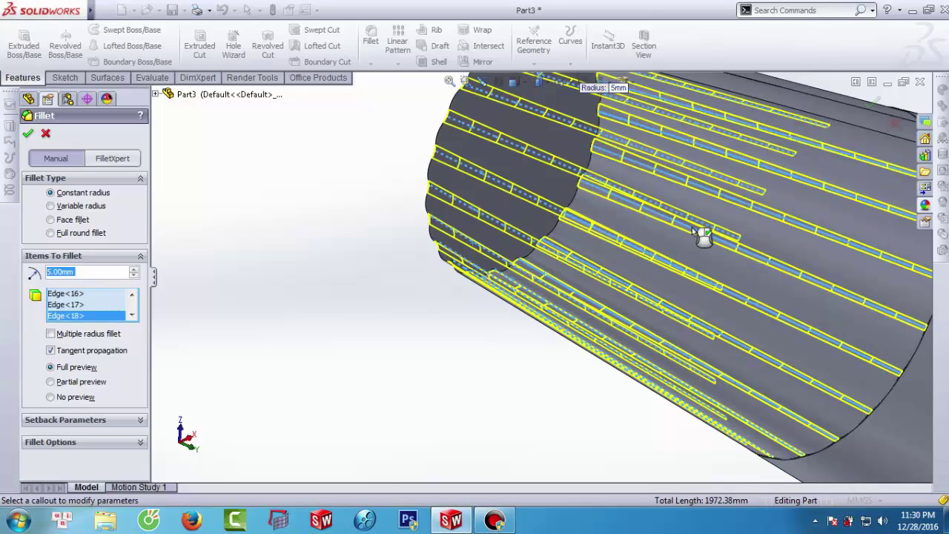
scroll(690, 234, up, 3)
middle_drag(685, 226, 730, 246)
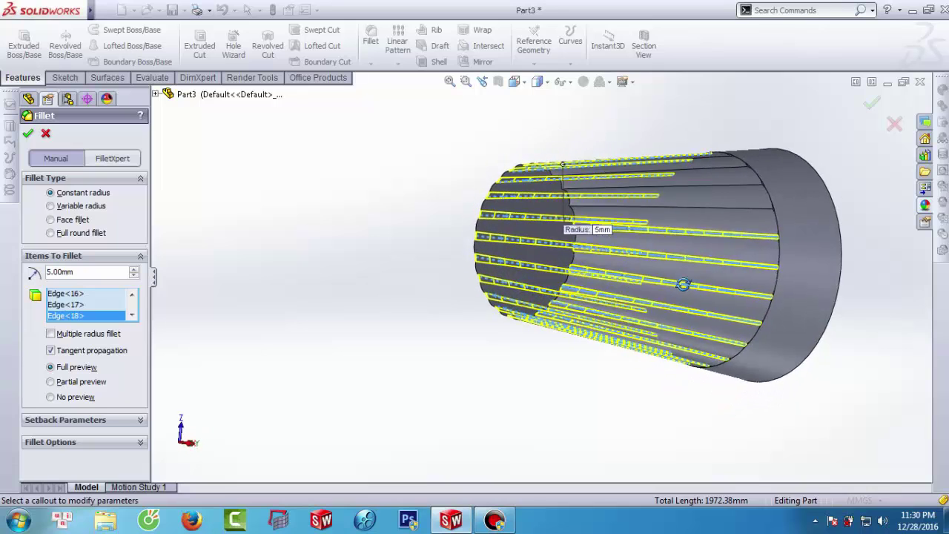
click(733, 233)
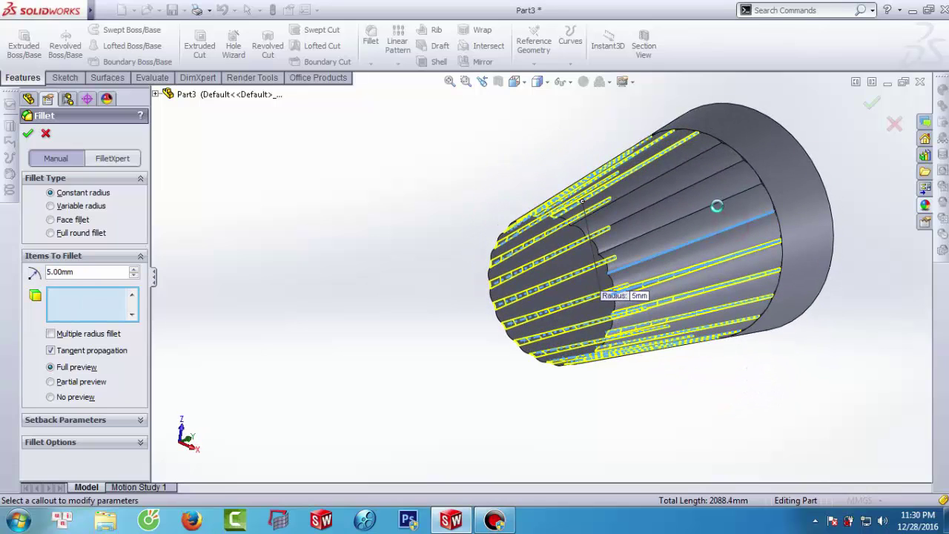
click(718, 203)
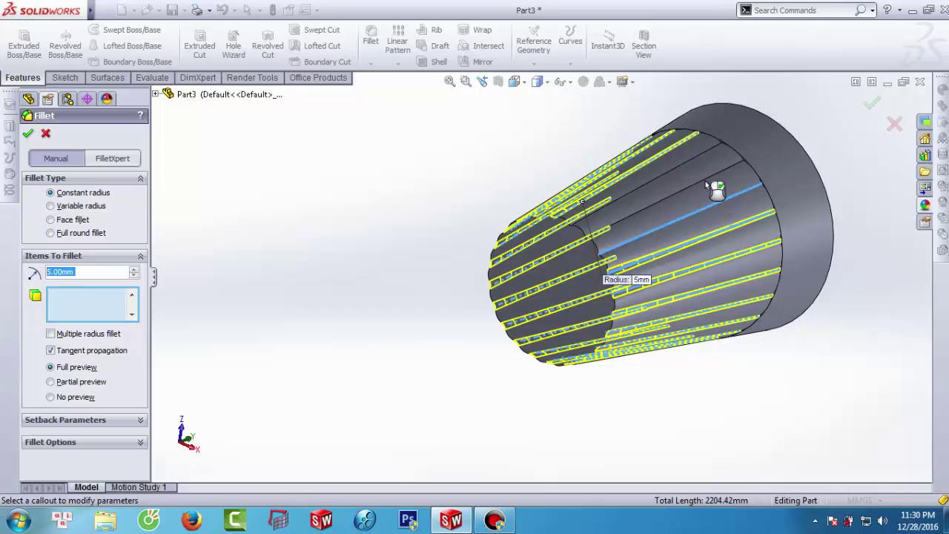
click(704, 180)
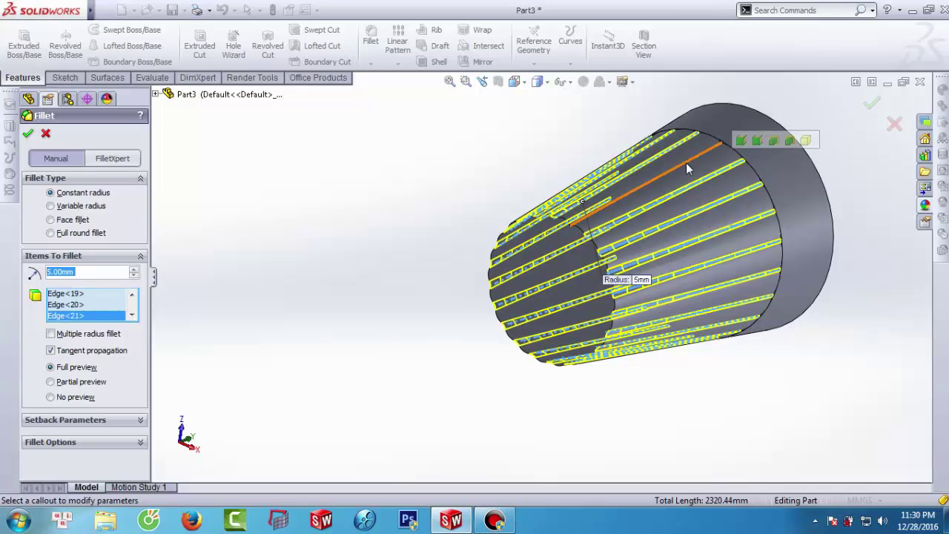
click(685, 163)
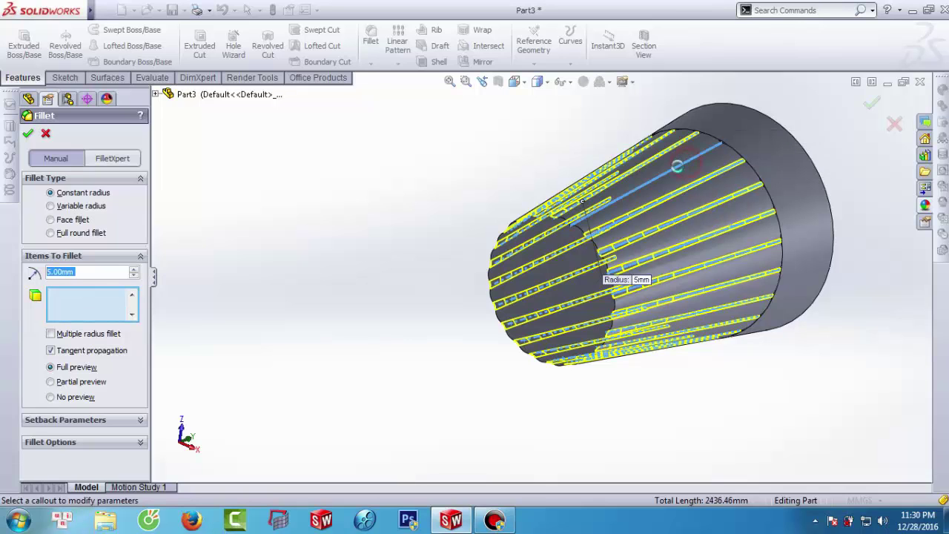
click(26, 134)
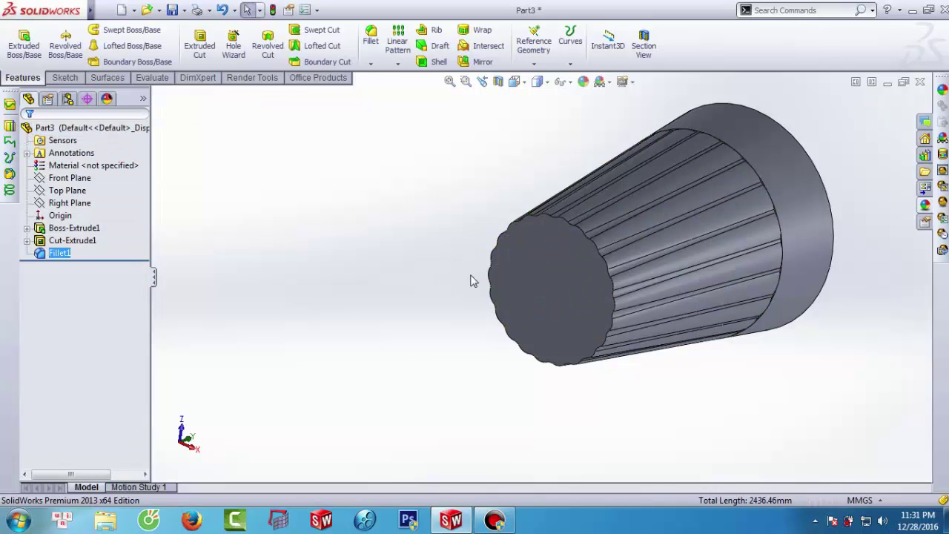
Step: Round the scalloped rim edge at the fluted end with a 7.5 mm fillet (Fillet2)
mouse_move(472, 276)
middle_down()
mouse_move(574, 254)
mouse_move(627, 267)
mouse_move(485, 292)
middle_up()
click(258, 262)
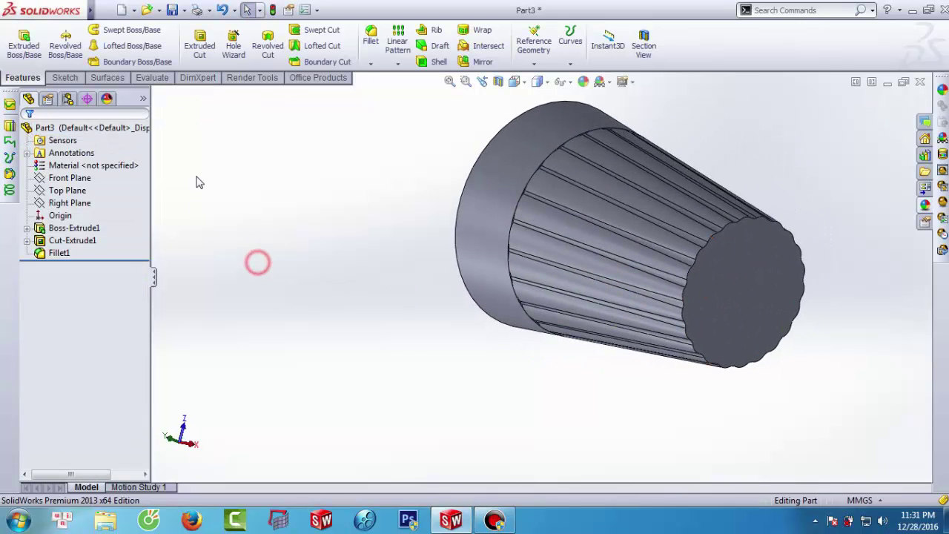
click(371, 41)
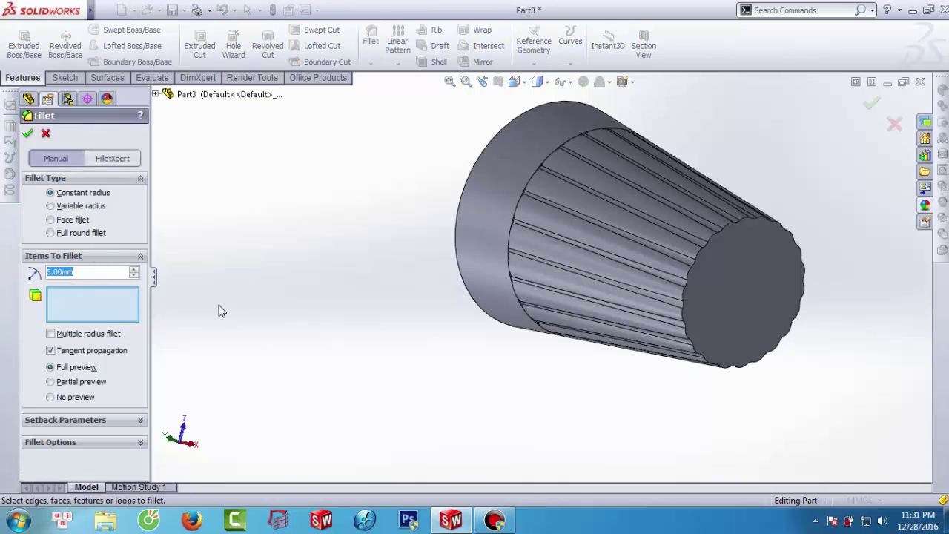
text(7.5)
click(259, 305)
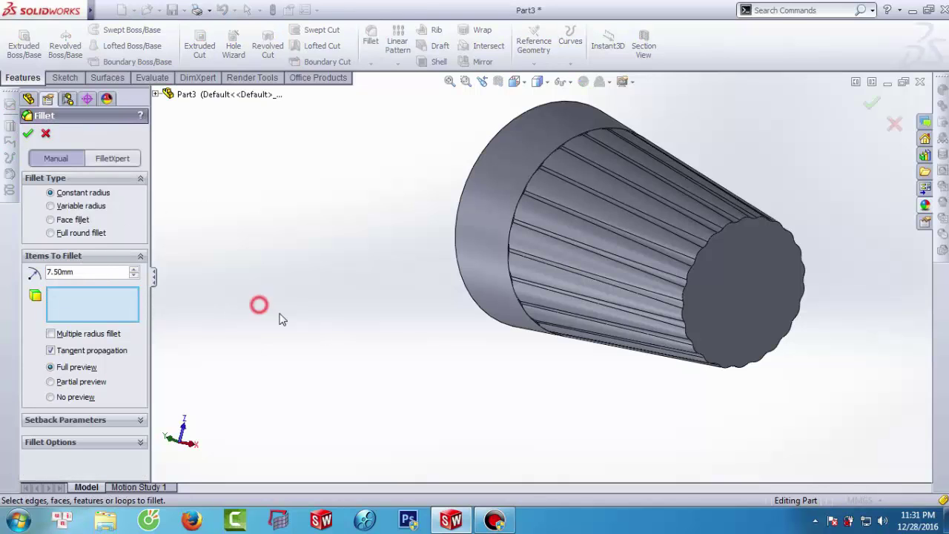
click(699, 258)
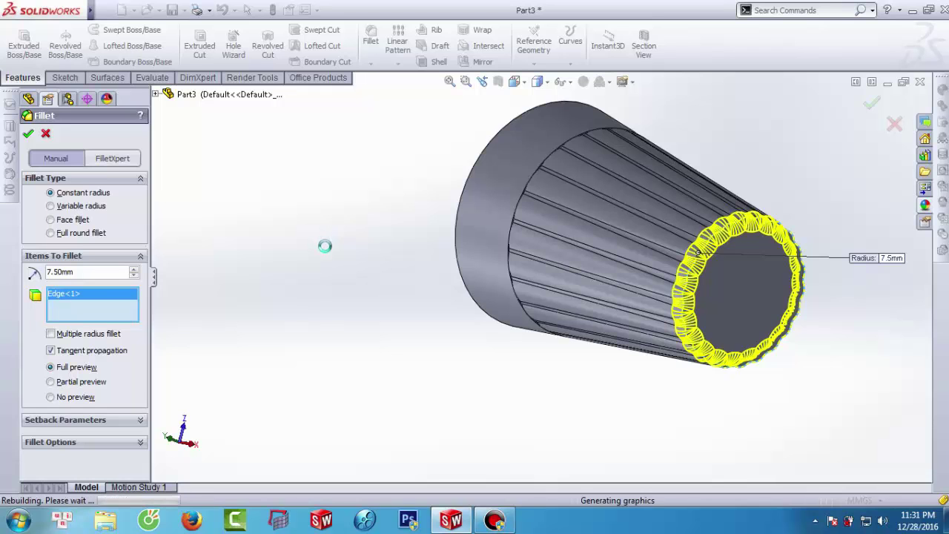
middle_drag(509, 314, 581, 391)
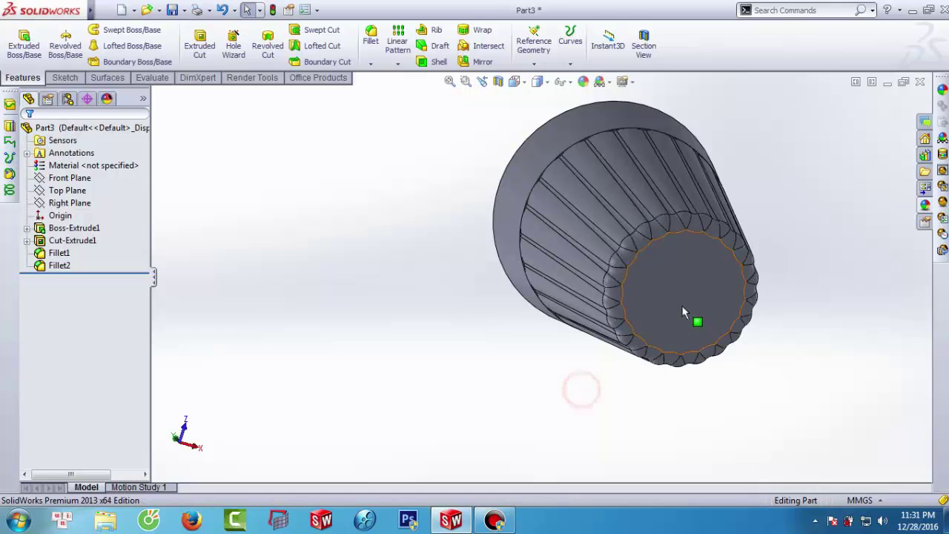
click(682, 305)
Step: Start a sketch on the flat end face, viewed face-on, and draw a circle centred on the origin
click(733, 263)
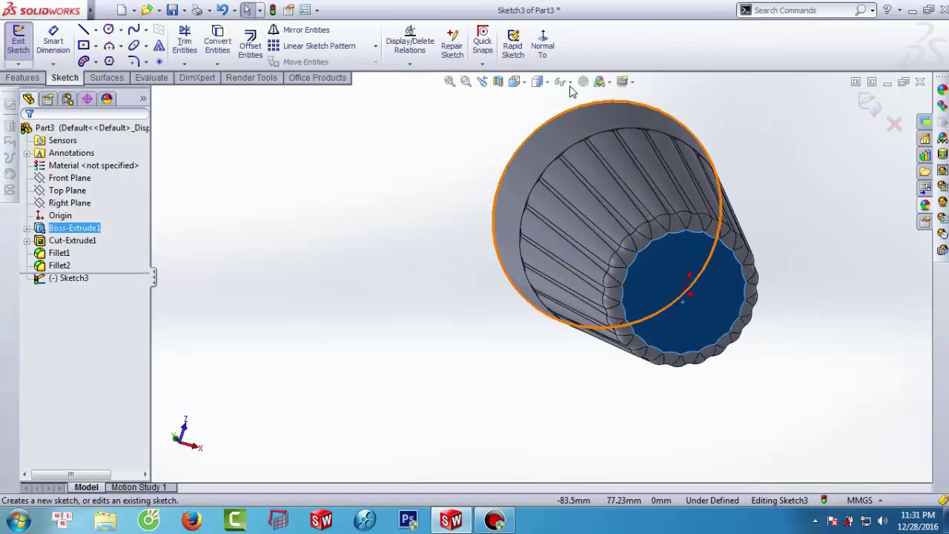
click(542, 45)
click(795, 199)
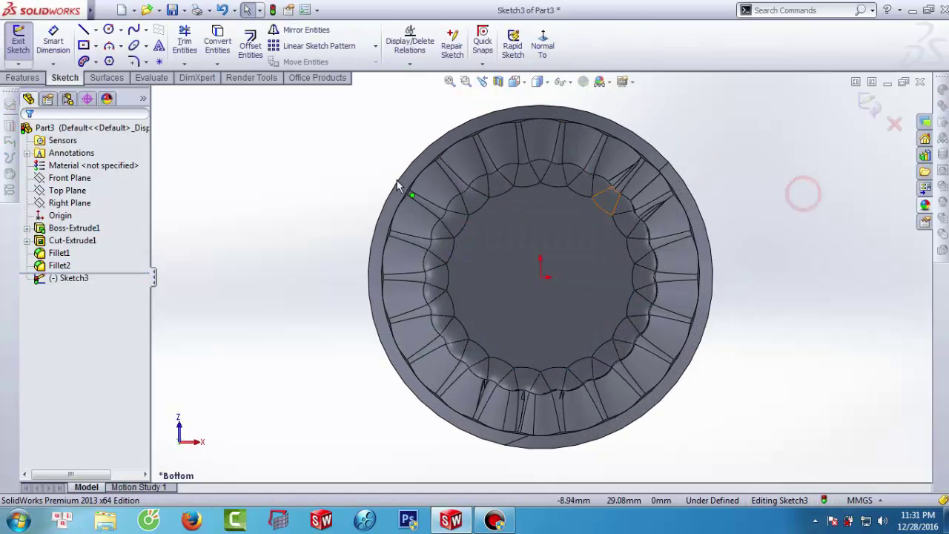
click(109, 29)
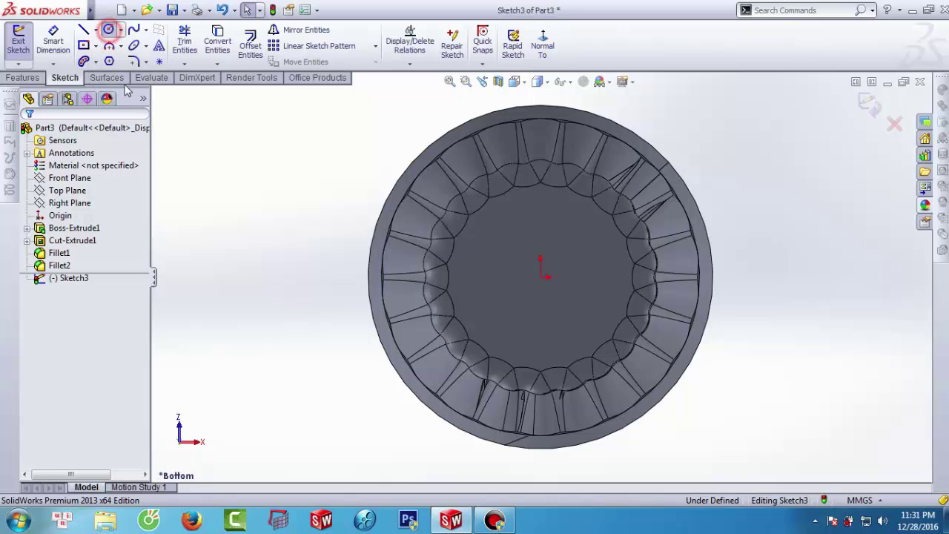
click(541, 276)
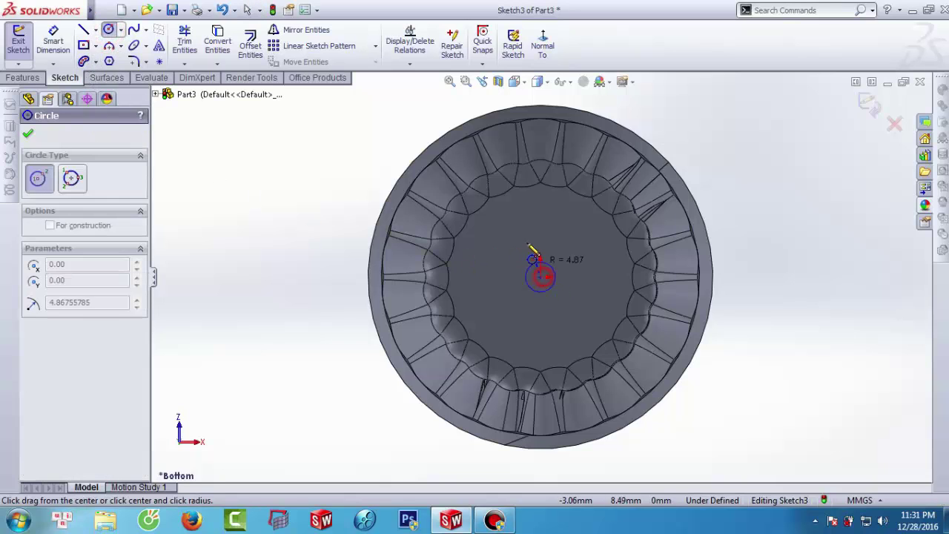
click(508, 205)
click(28, 136)
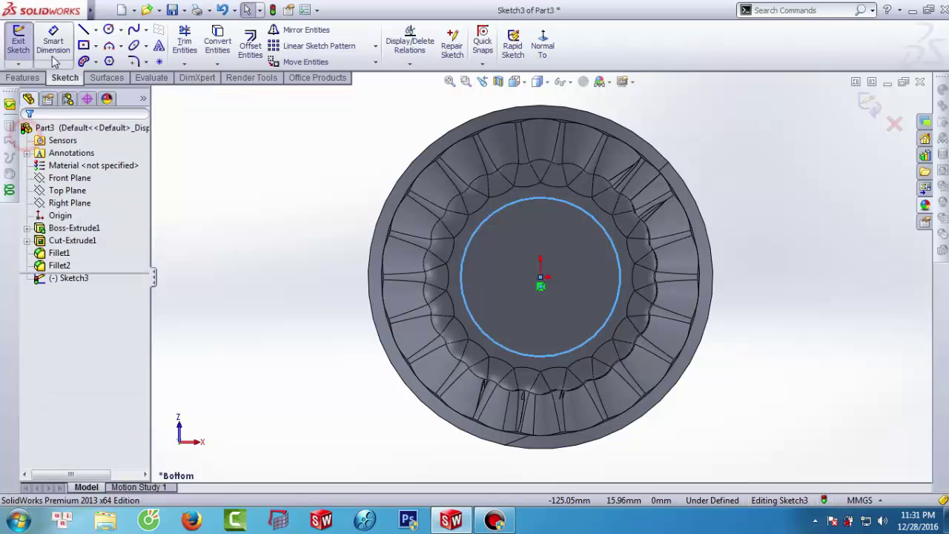
Step: Dimension the circle to 55 mm diameter and exit the sketch
click(53, 41)
click(461, 273)
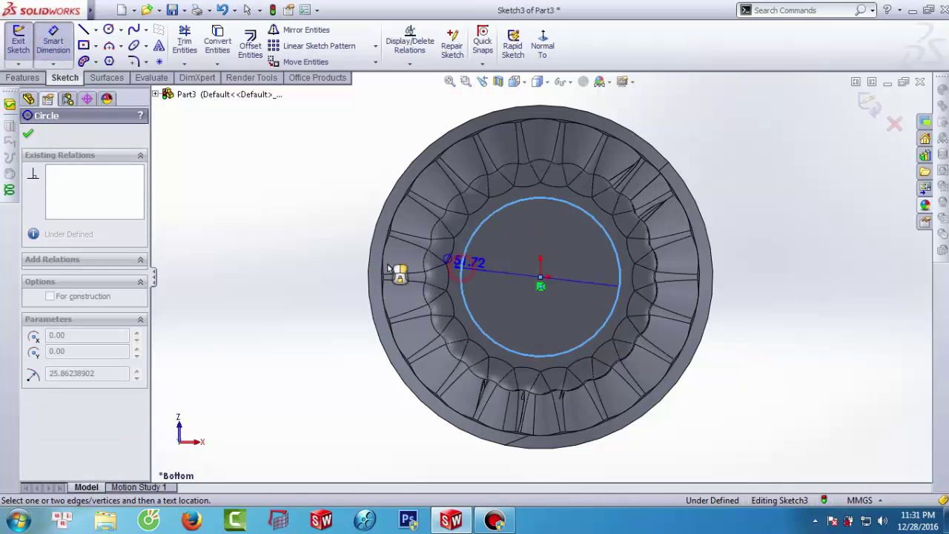
click(314, 267)
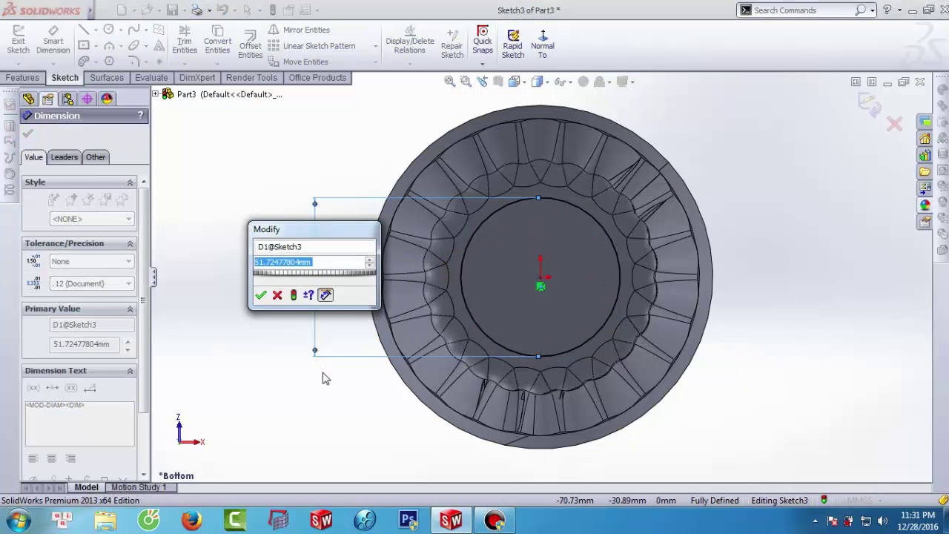
text(5)
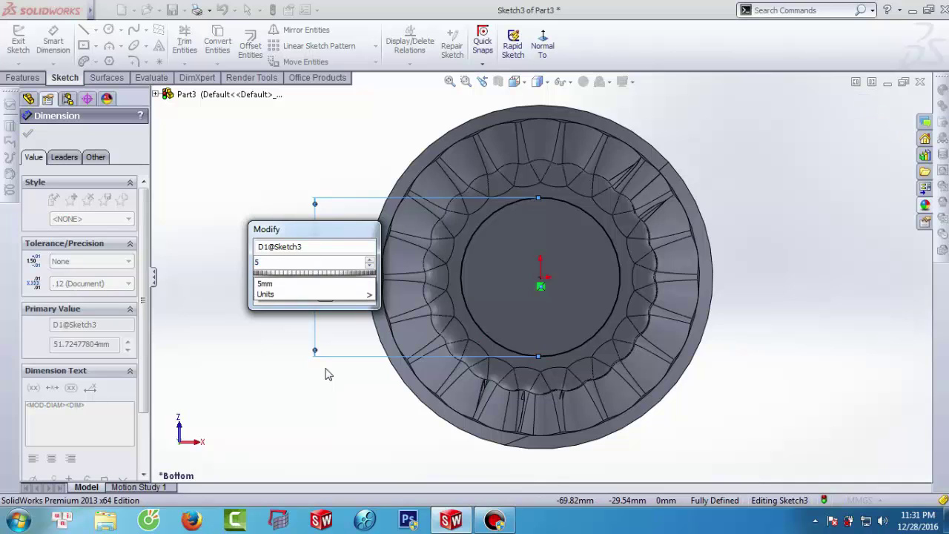
text(5)
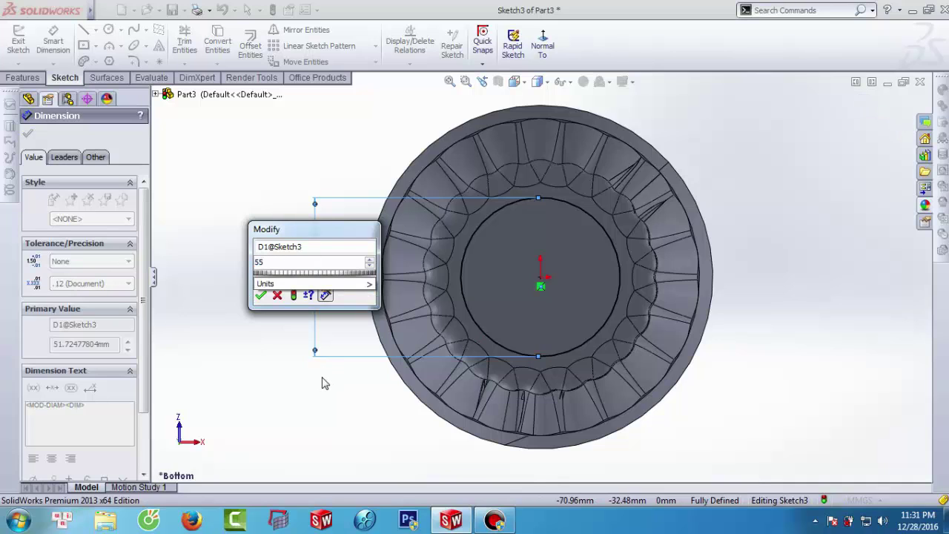
key(Return)
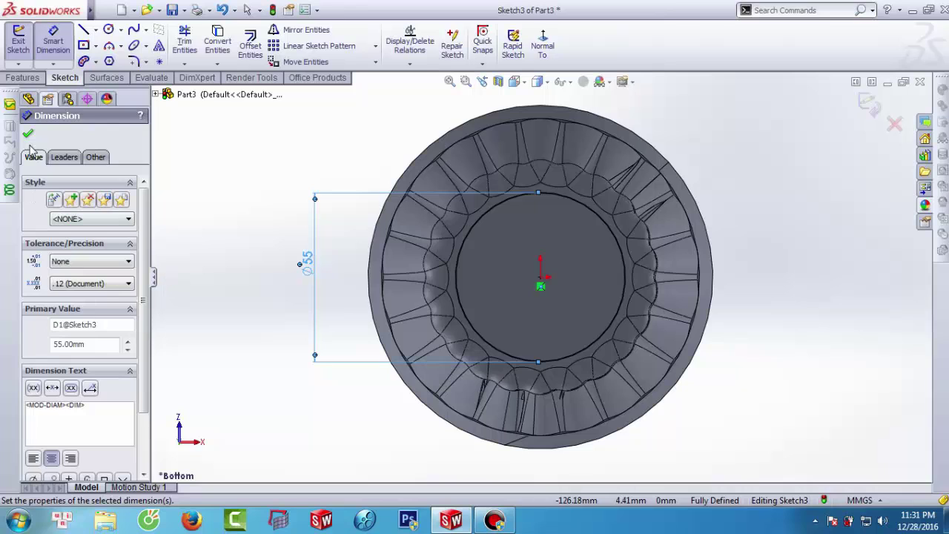
click(29, 140)
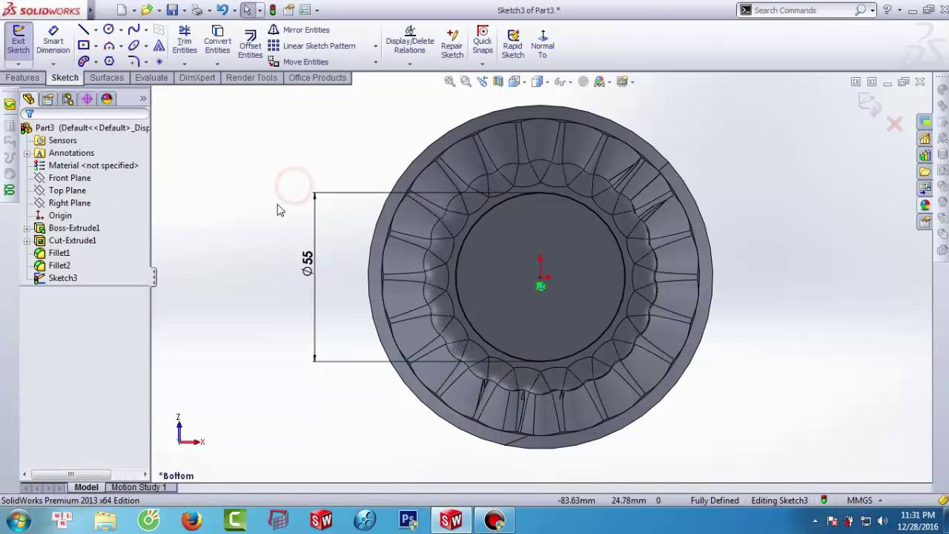
click(20, 59)
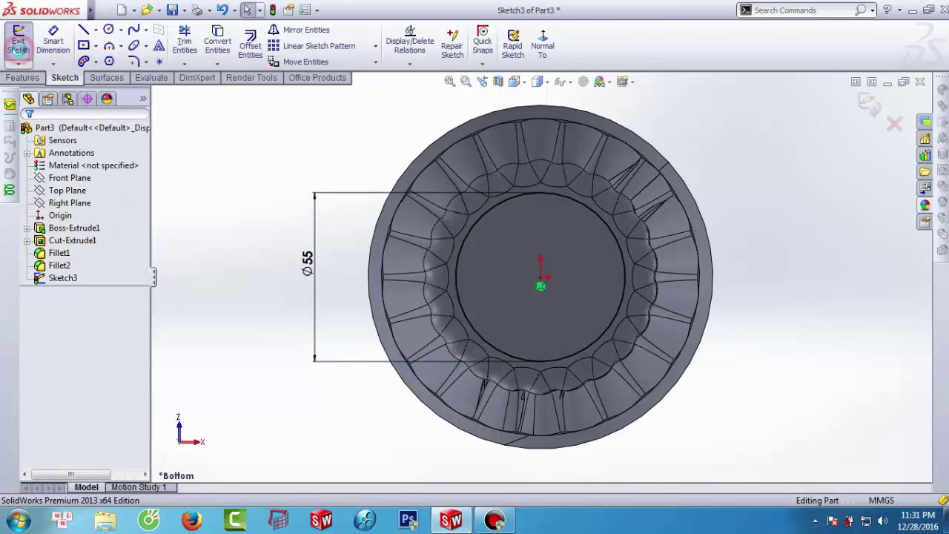
Step: Cut-extrude the 55 mm circle 3 mm blind into the end face with a 7° outward draft
click(201, 60)
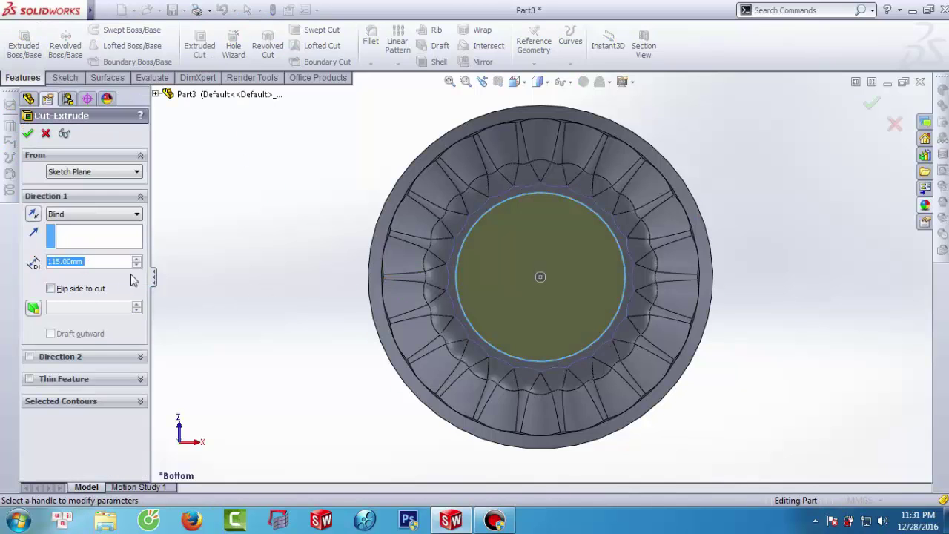
text(3)
click(224, 289)
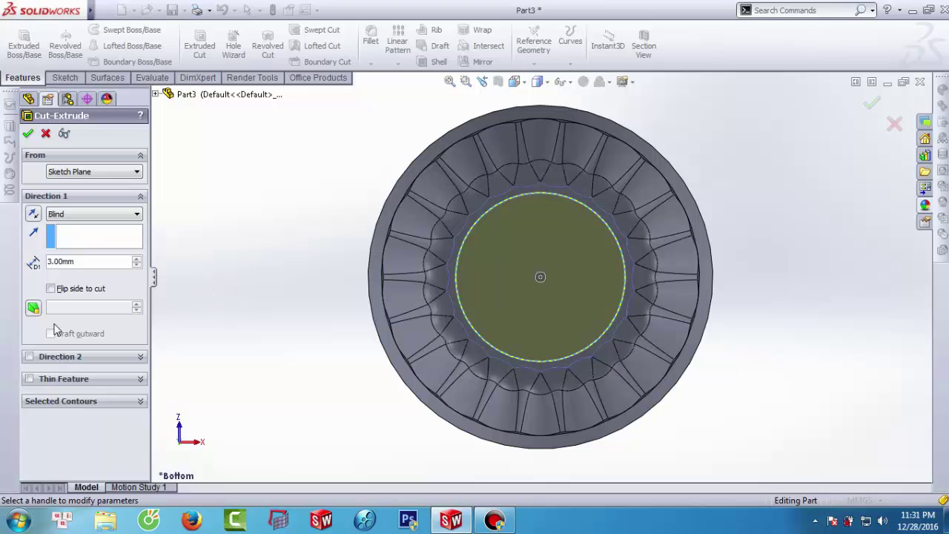
click(34, 310)
scroll(425, 312, up, 2)
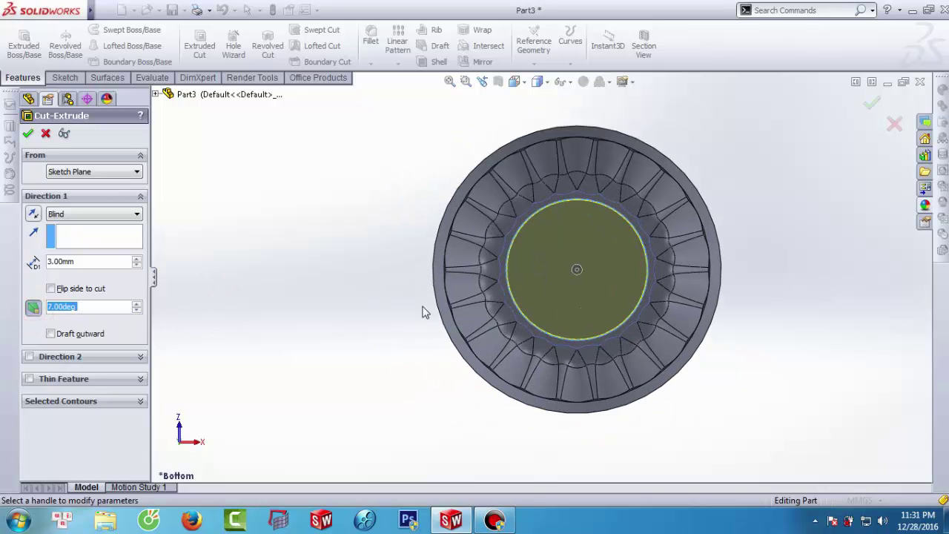
click(49, 334)
mouse_move(539, 255)
middle_down()
mouse_move(635, 223)
mouse_move(602, 251)
middle_up()
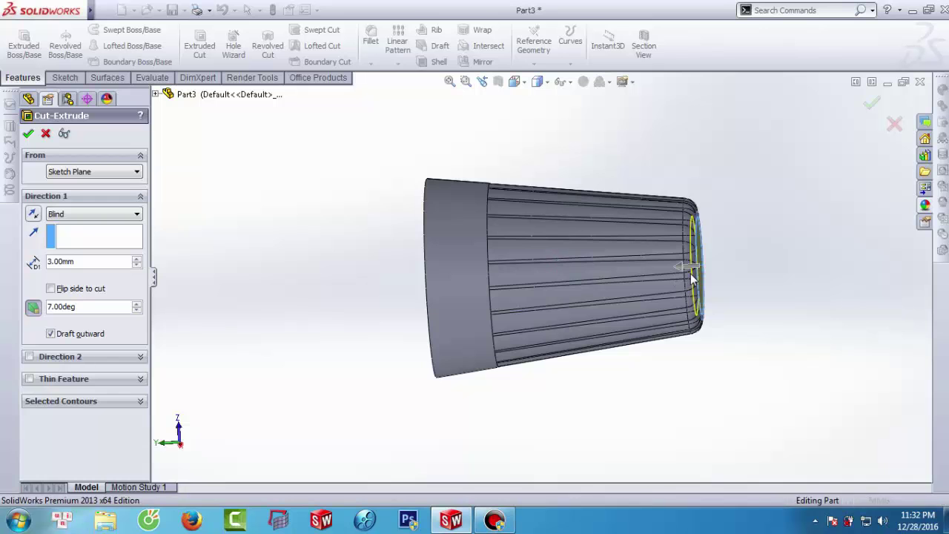
middle_drag(691, 278, 657, 219)
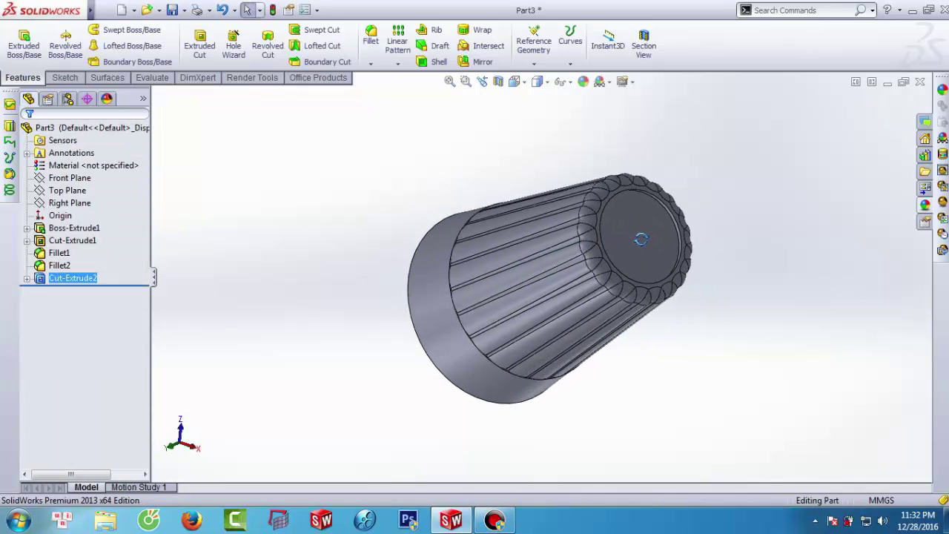
Step: Edit Cut-Extrude2 and clear Draft outward so the 7° draft tapers inward
scroll(649, 220, down, 1)
scroll(566, 238, down, 3)
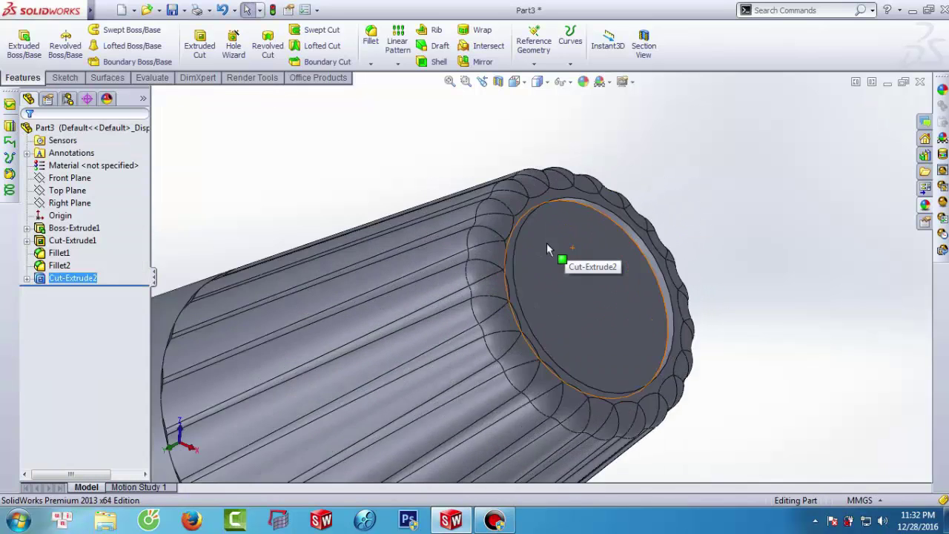
scroll(519, 275, down, 3)
mouse_move(493, 284)
middle_down()
mouse_move(415, 280)
mouse_move(438, 297)
mouse_move(451, 286)
middle_up()
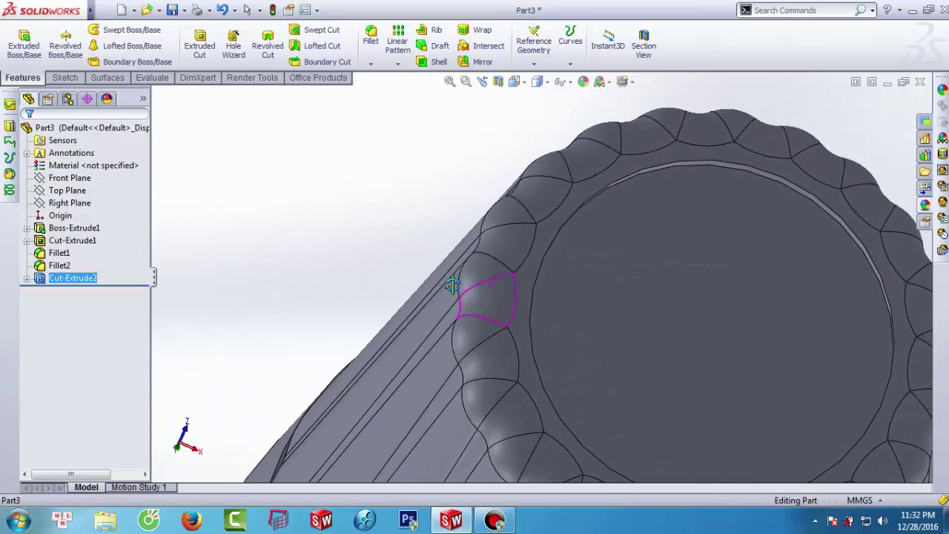
right_click(72, 278)
click(80, 240)
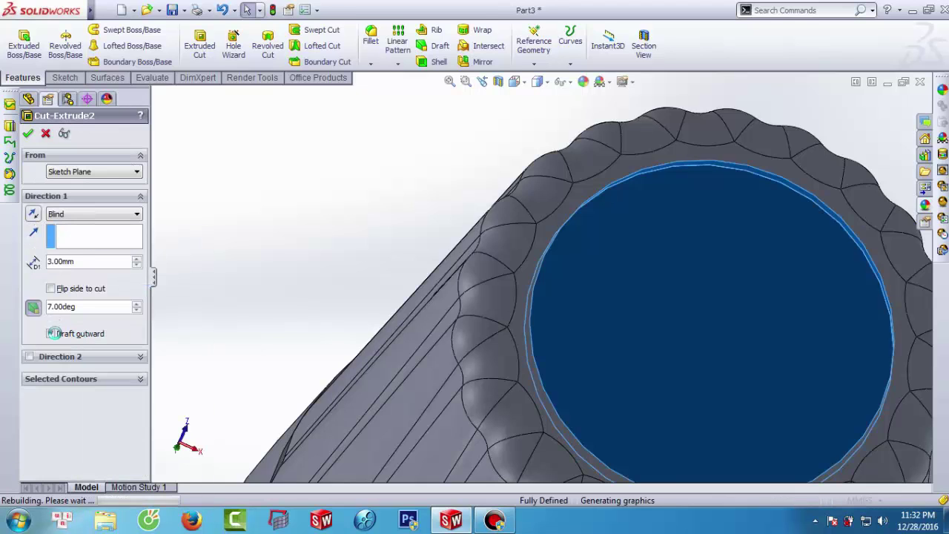
click(51, 335)
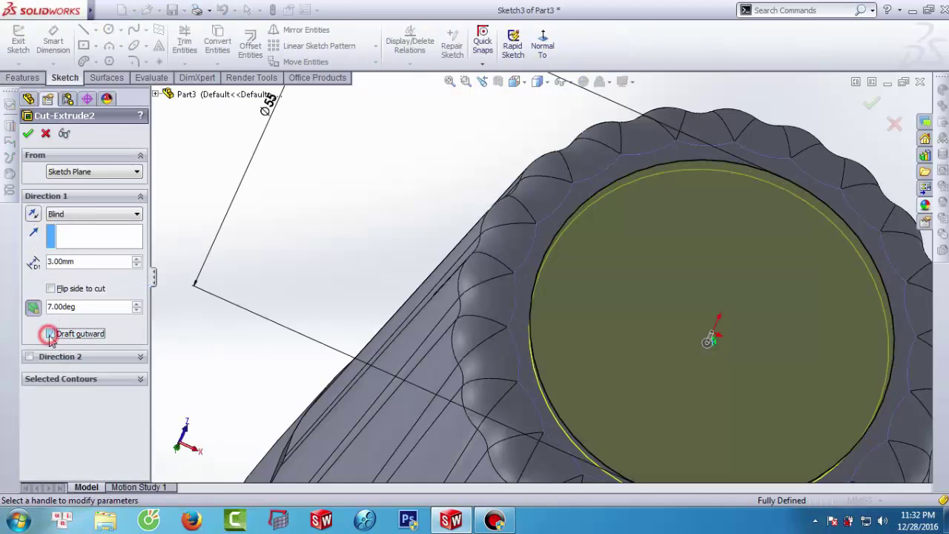
click(27, 134)
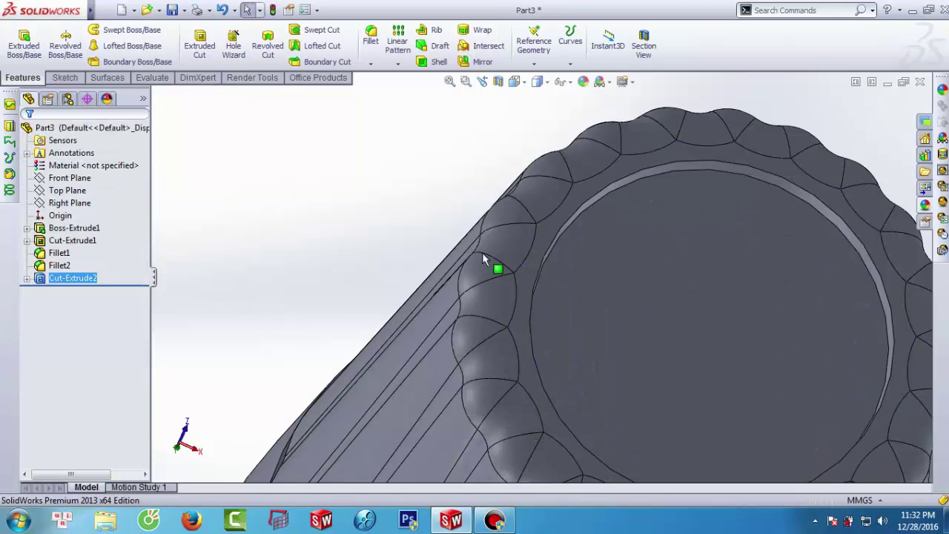
scroll(483, 259, up, 5)
scroll(517, 265, up, 3)
mouse_move(562, 301)
middle_down()
mouse_move(561, 274)
mouse_move(628, 178)
mouse_move(564, 382)
mouse_move(525, 271)
middle_up()
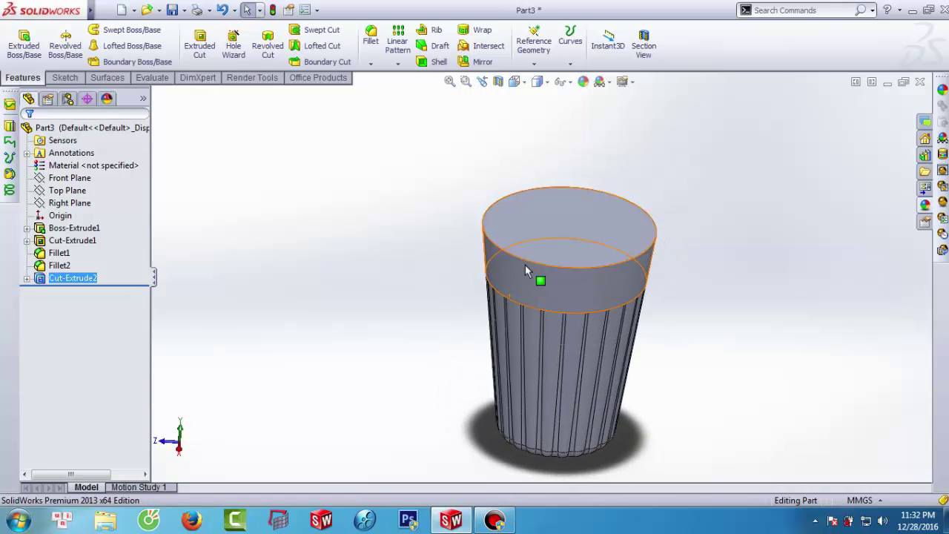
click(769, 275)
Step: Open a new sketch on the Front Plane, viewed normal to the plane
click(60, 179)
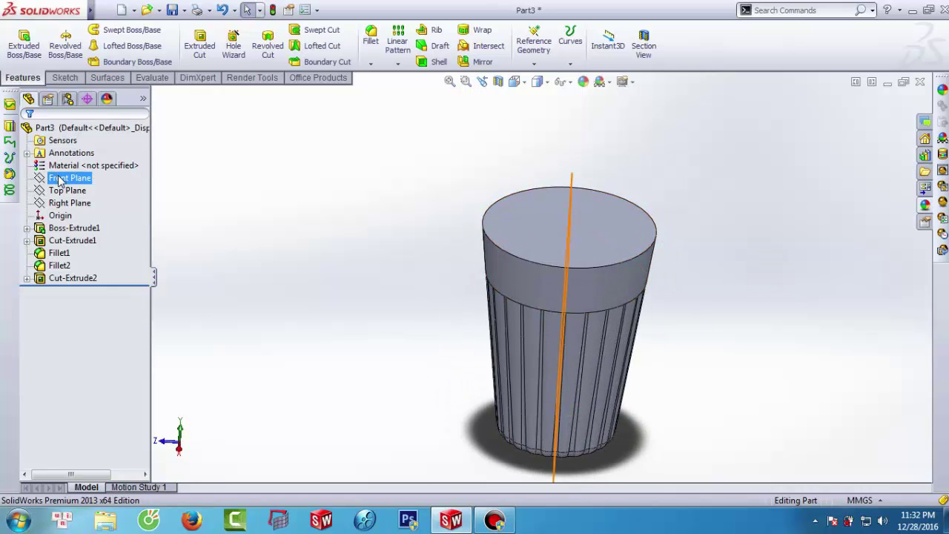
click(117, 157)
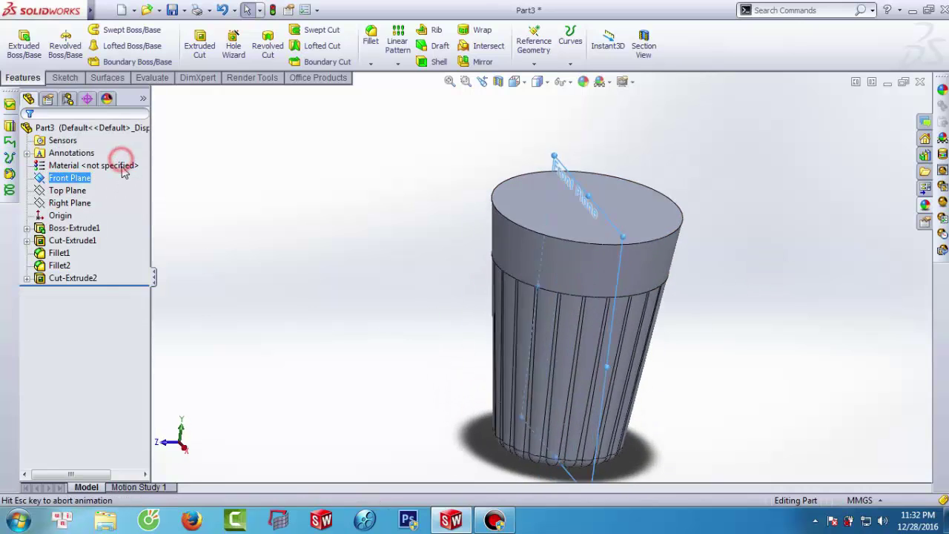
right_click(65, 180)
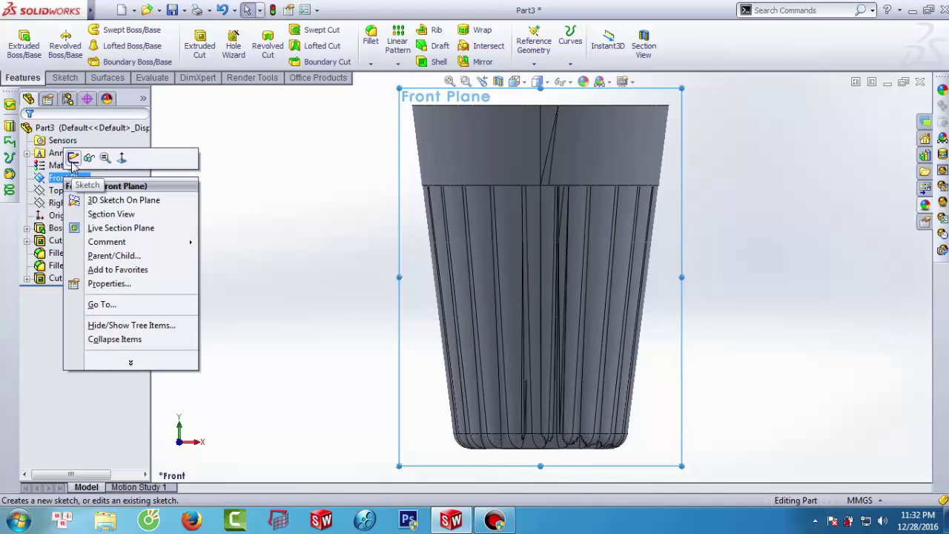
click(72, 157)
click(275, 244)
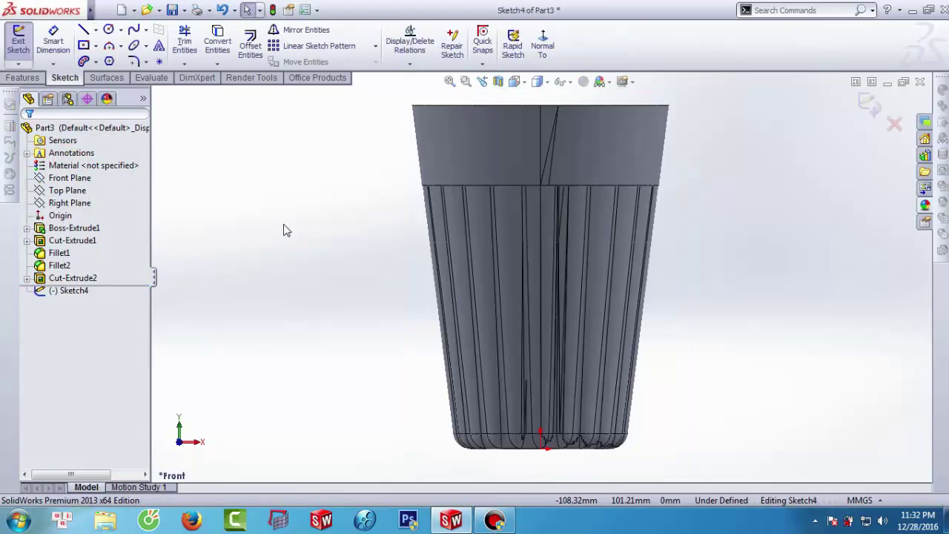
Step: Toggle Section View on and then off again
click(498, 81)
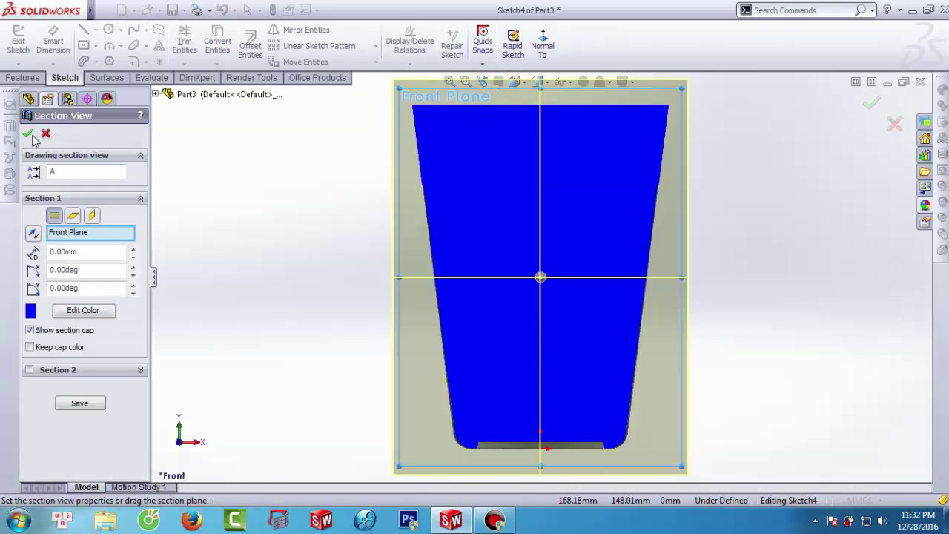
click(28, 134)
click(240, 217)
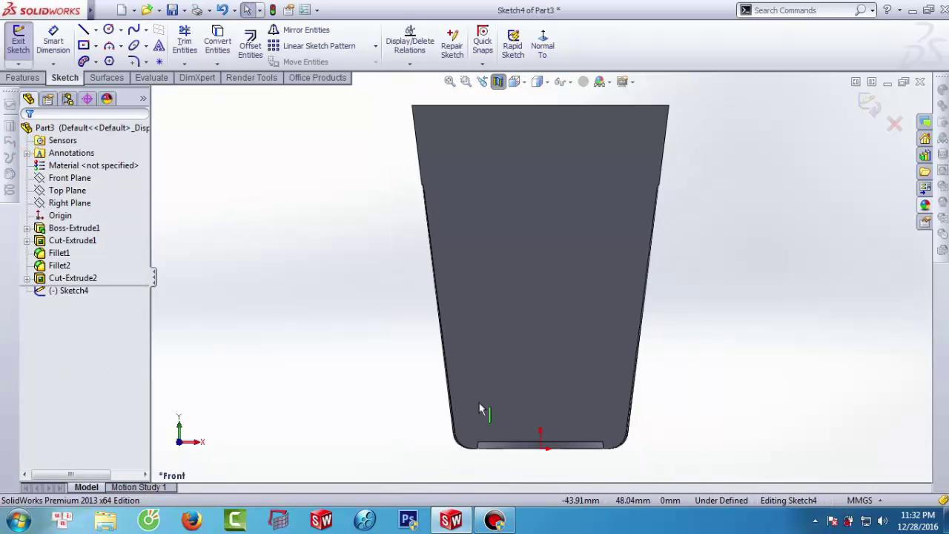
scroll(534, 456, down, 3)
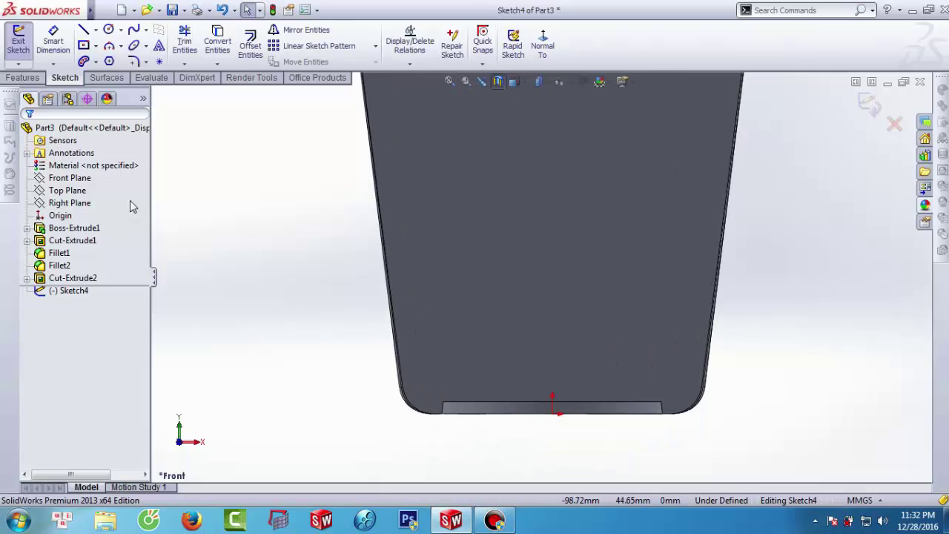
Step: Create intersection curves from the bottom fillet, wall and two base-recess faces, then view Normal To
click(222, 65)
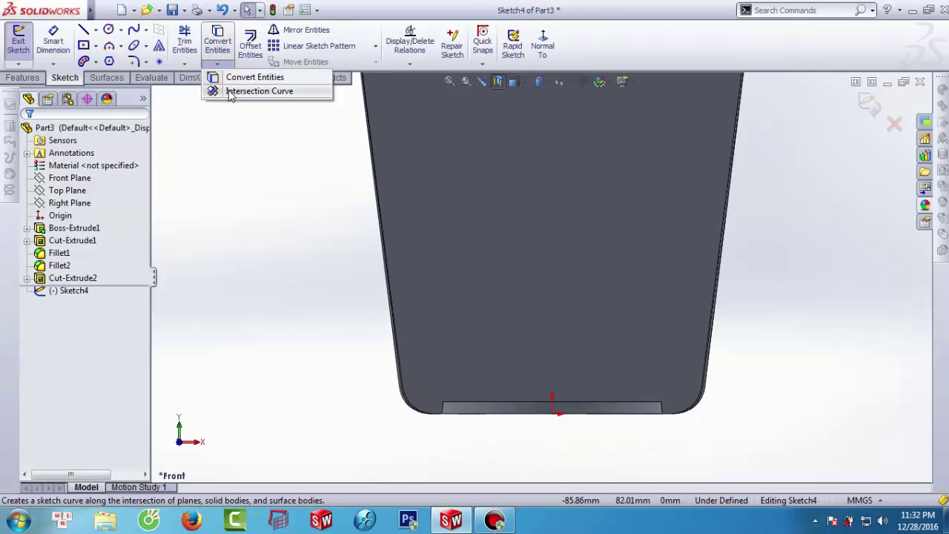
click(230, 92)
mouse_move(451, 195)
middle_down()
mouse_move(518, 421)
mouse_move(525, 381)
middle_up()
click(529, 364)
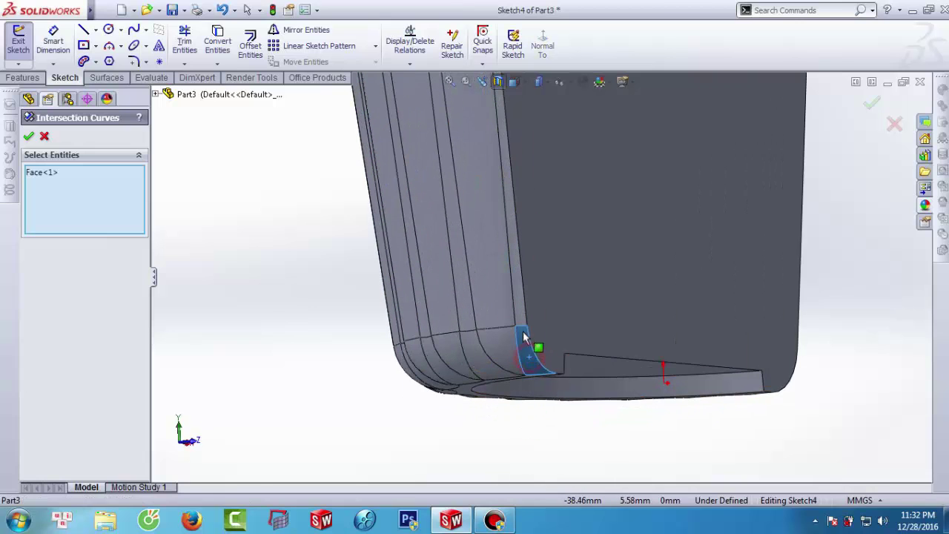
click(520, 314)
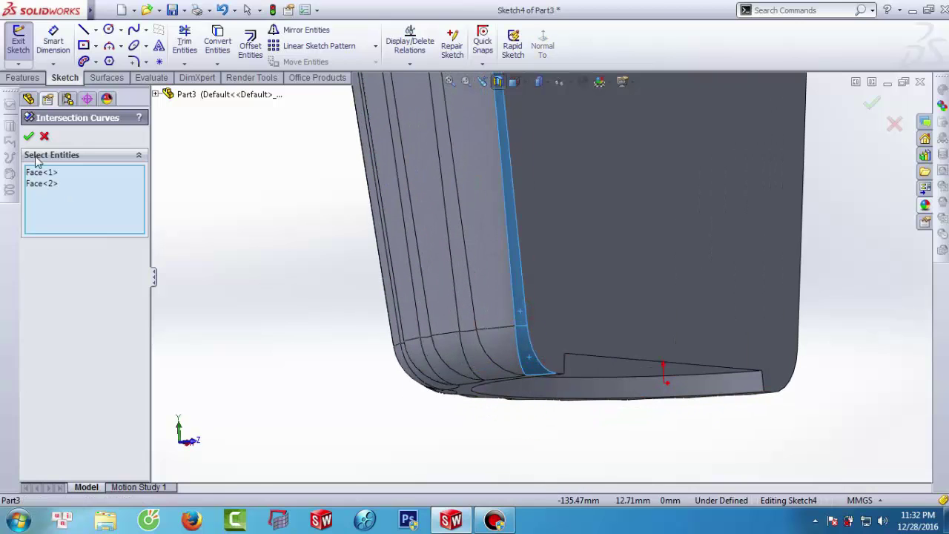
middle_drag(523, 363, 430, 307)
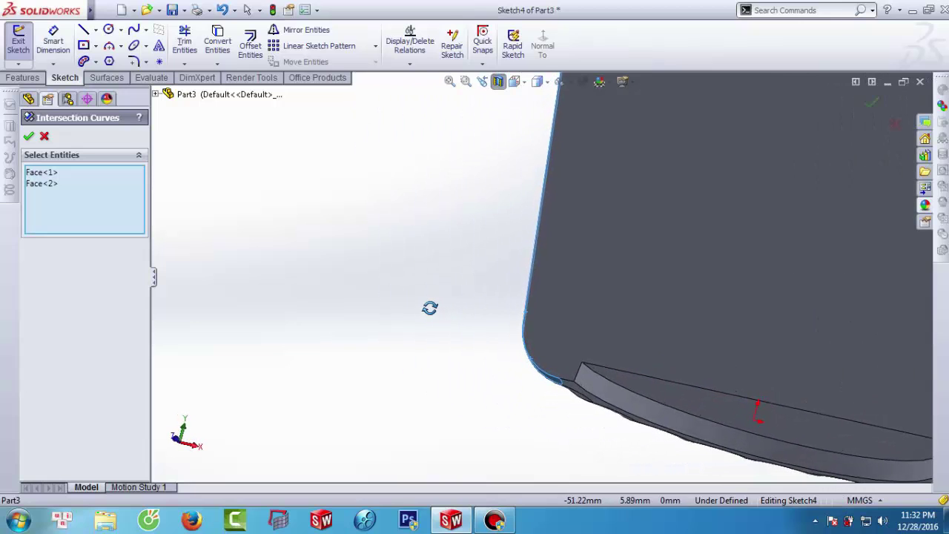
click(593, 383)
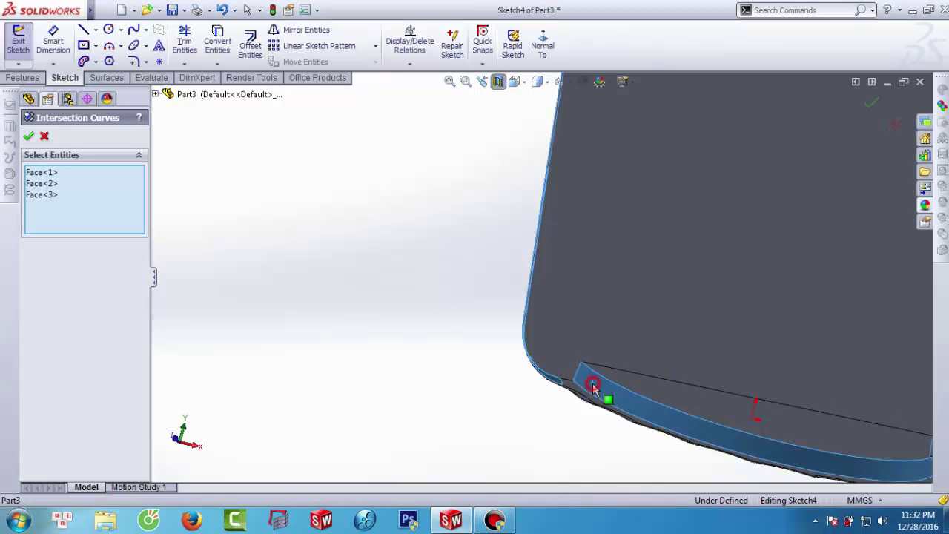
click(612, 370)
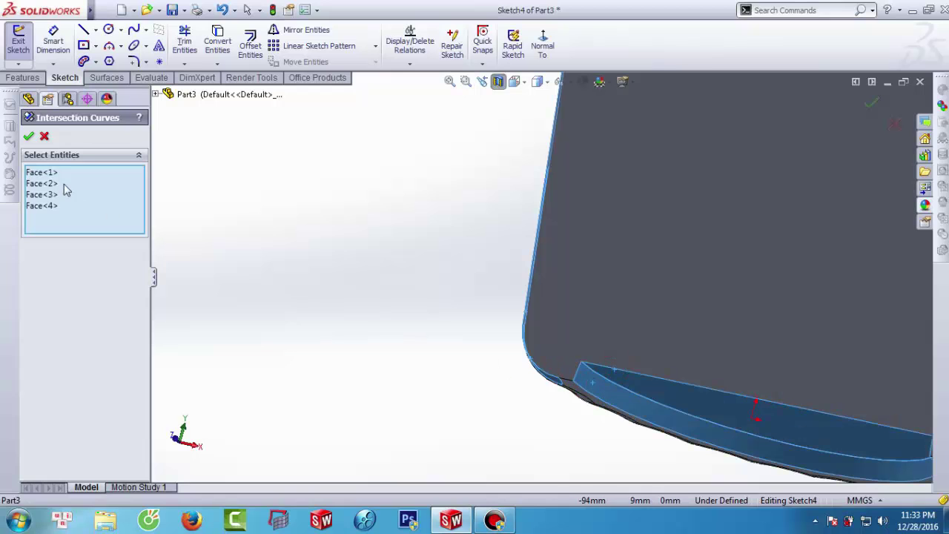
click(28, 137)
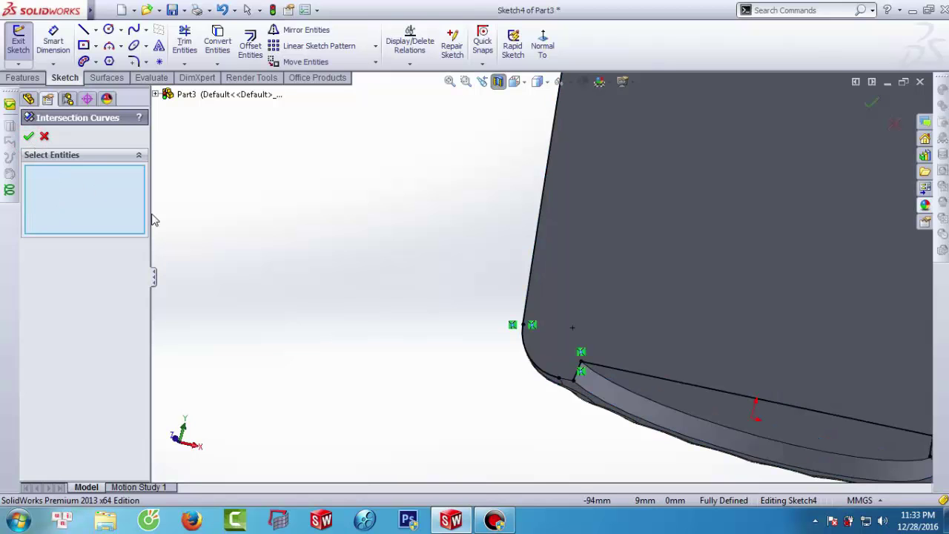
click(28, 136)
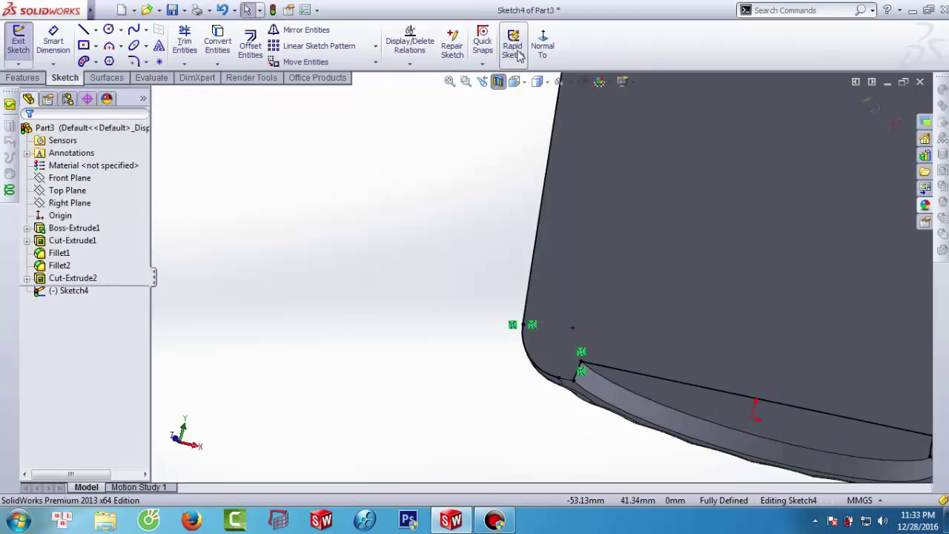
click(542, 45)
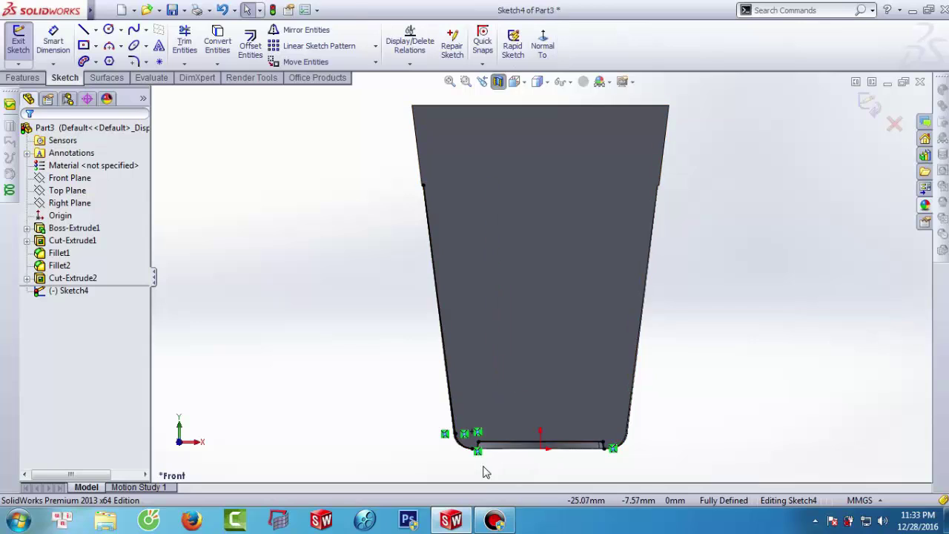
scroll(478, 459, down, 3)
scroll(482, 341, up, 1)
scroll(519, 245, up, 1)
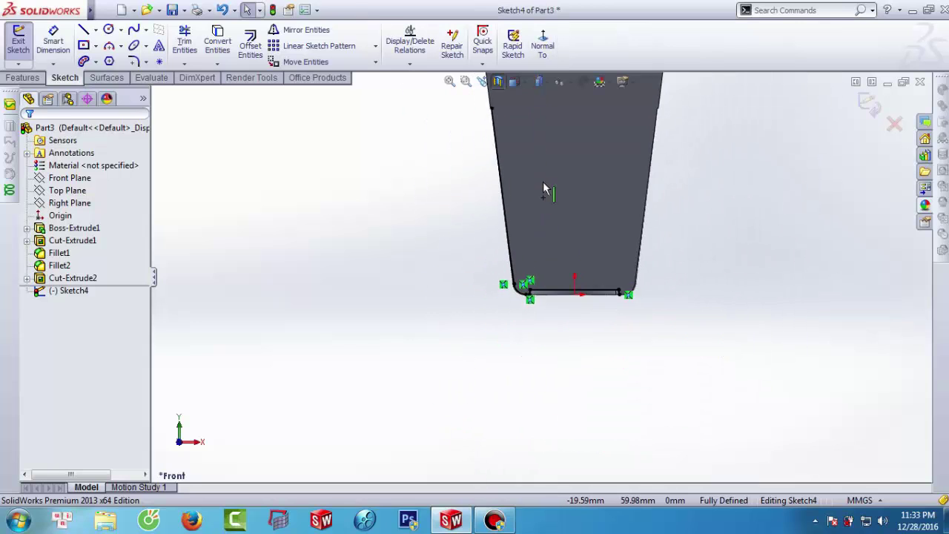
scroll(543, 183, up, 1)
scroll(586, 133, down, 2)
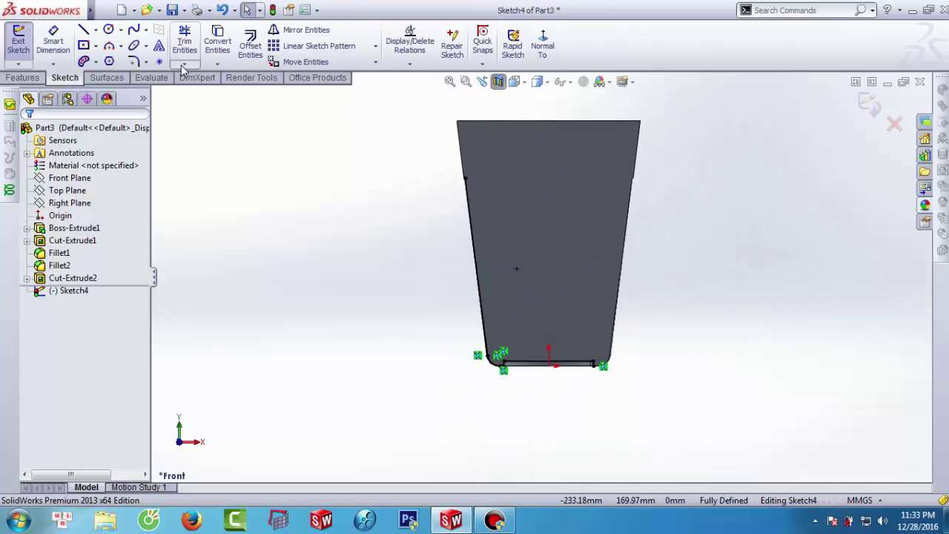
Step: Offset the slanted left side wall inward by 2 mm
click(250, 45)
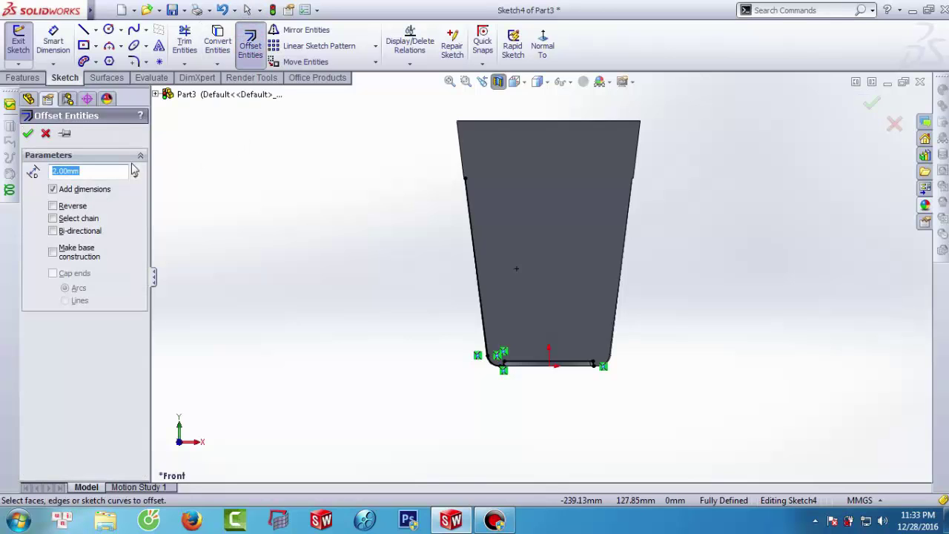
click(473, 221)
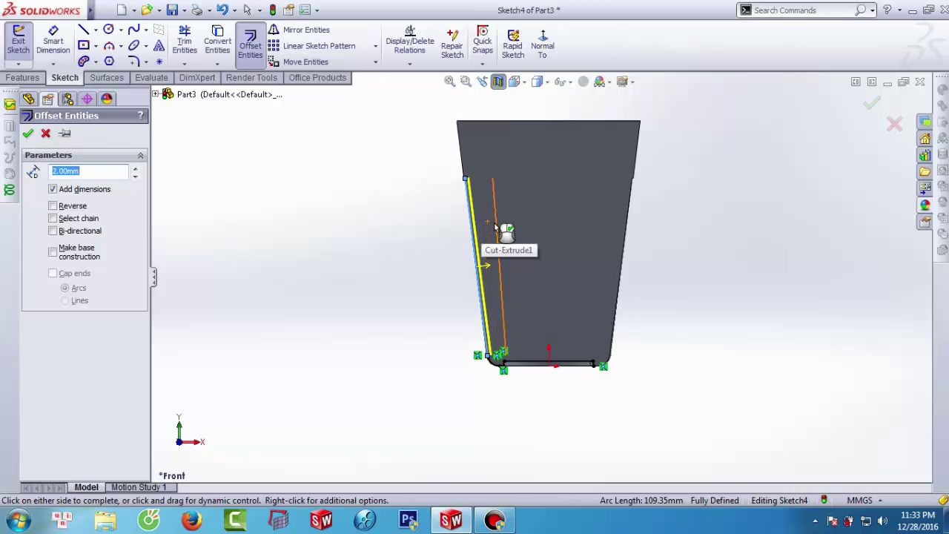
click(505, 230)
scroll(508, 327, down, 2)
scroll(512, 360, down, 2)
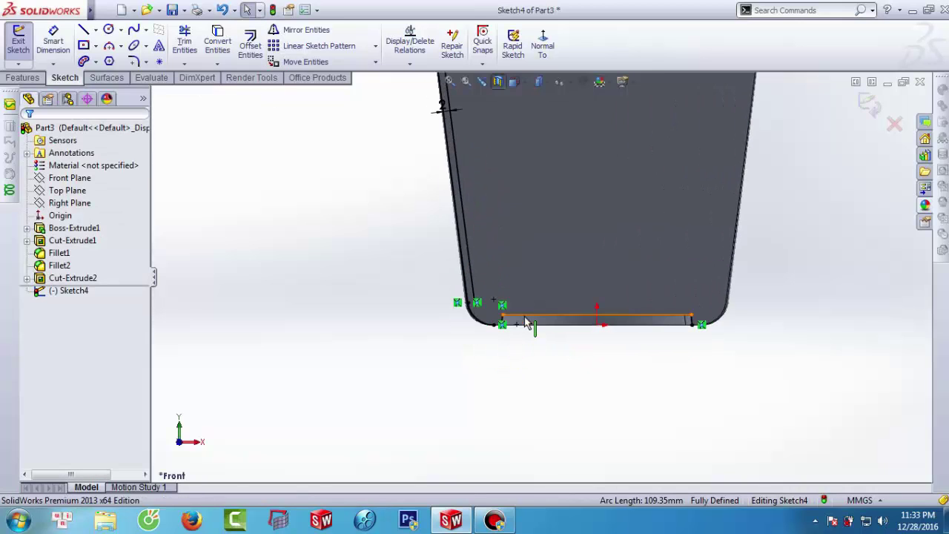
click(527, 321)
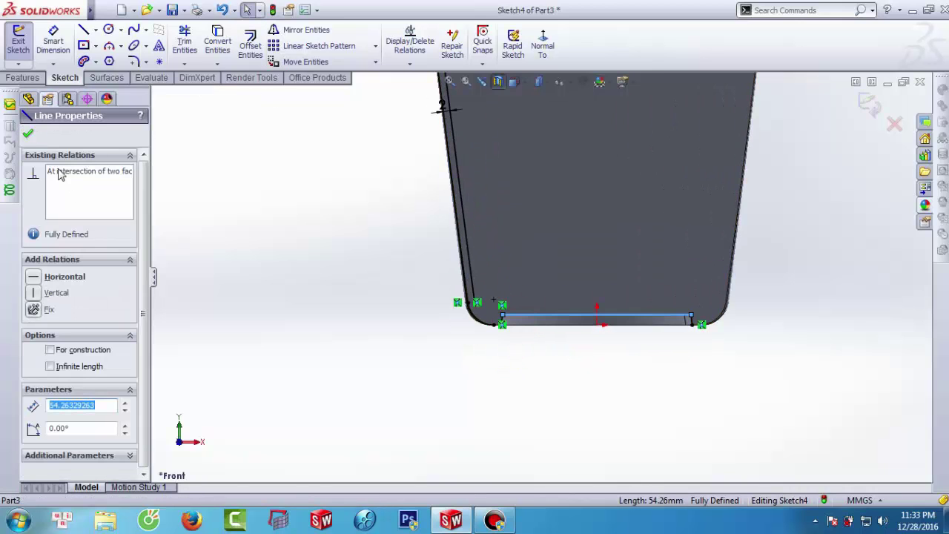
click(28, 136)
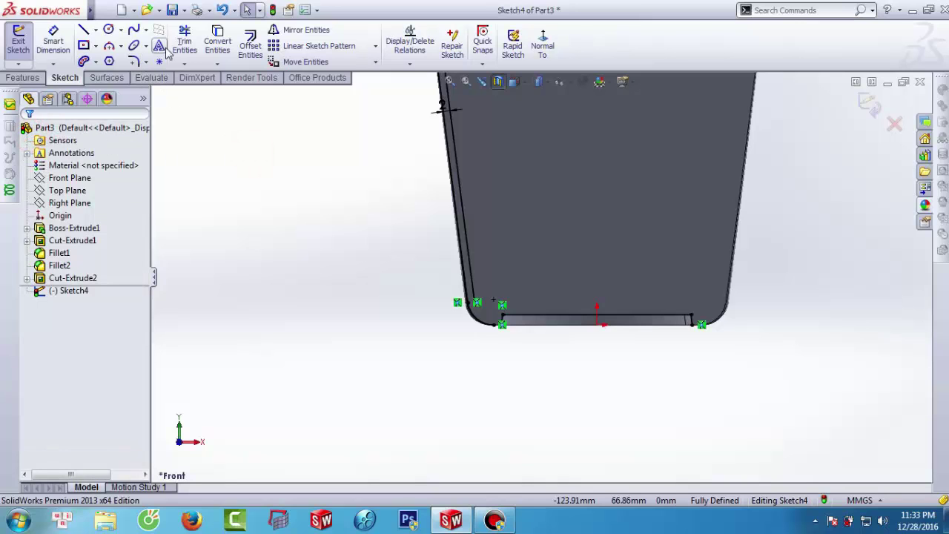
Step: Offset the bottom line upward and the rounded corner arc inward by 2 mm
click(251, 46)
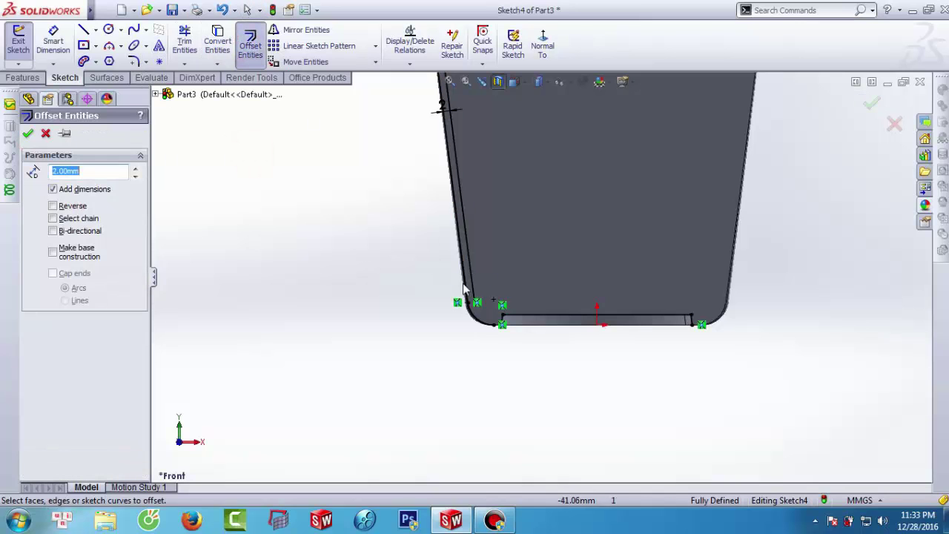
click(521, 297)
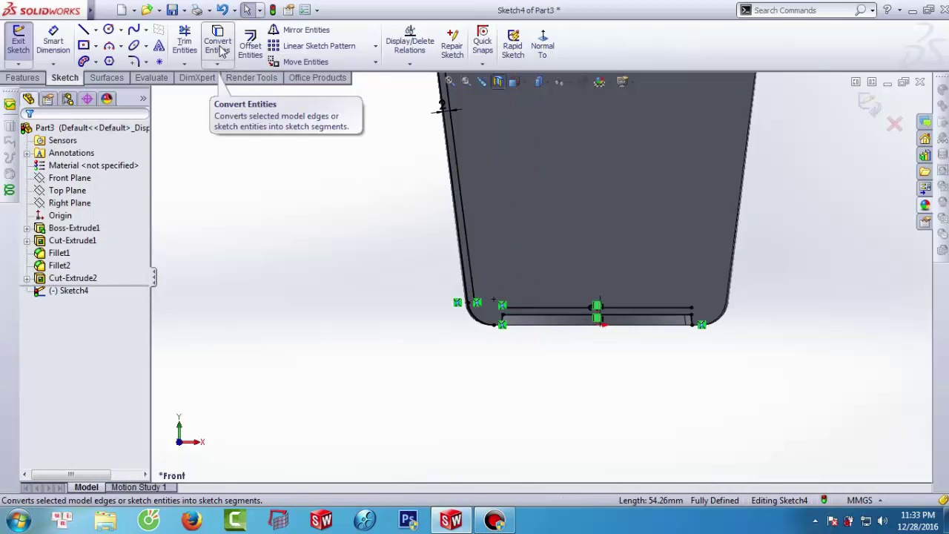
click(250, 46)
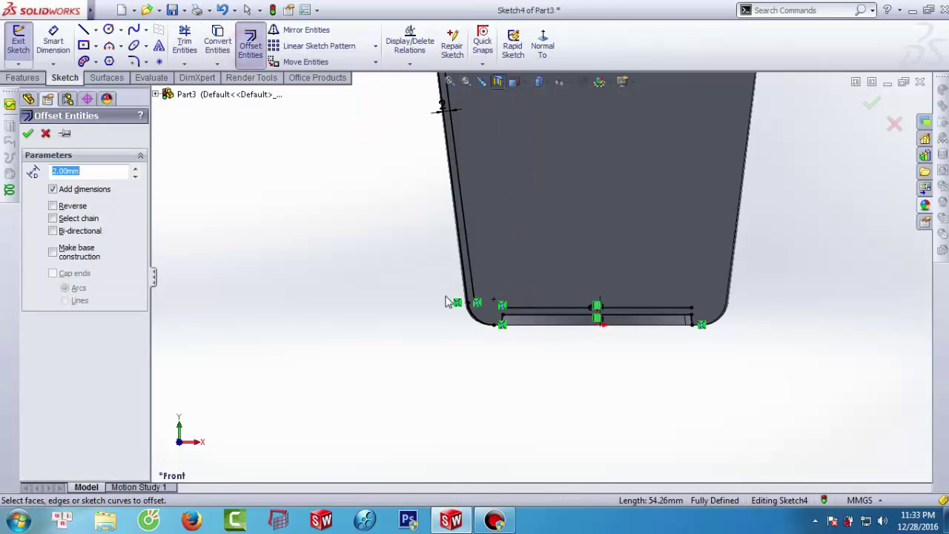
click(481, 322)
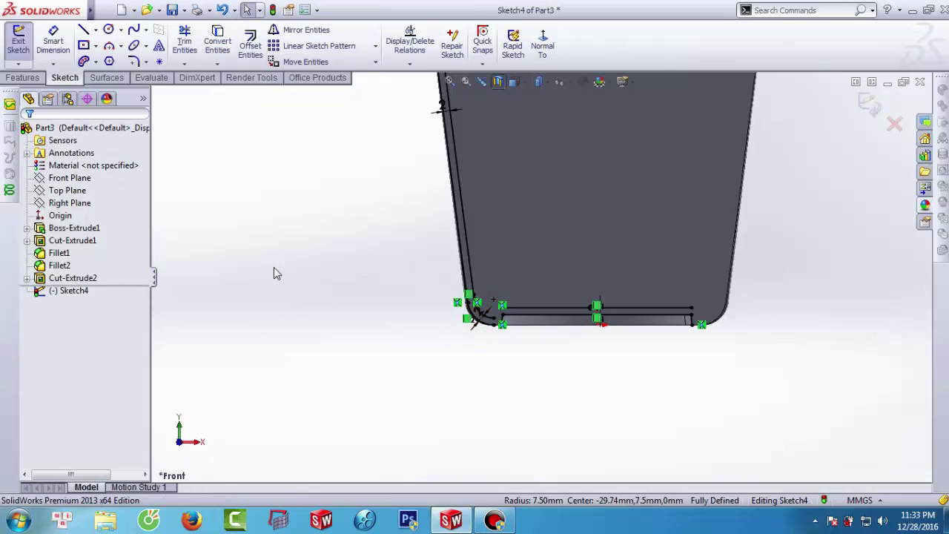
Step: Draw a vertical line up from the inner arc's end and a horizontal line from the offset base line
scroll(467, 321, down, 2)
scroll(467, 321, down, 2)
scroll(467, 321, down, 1)
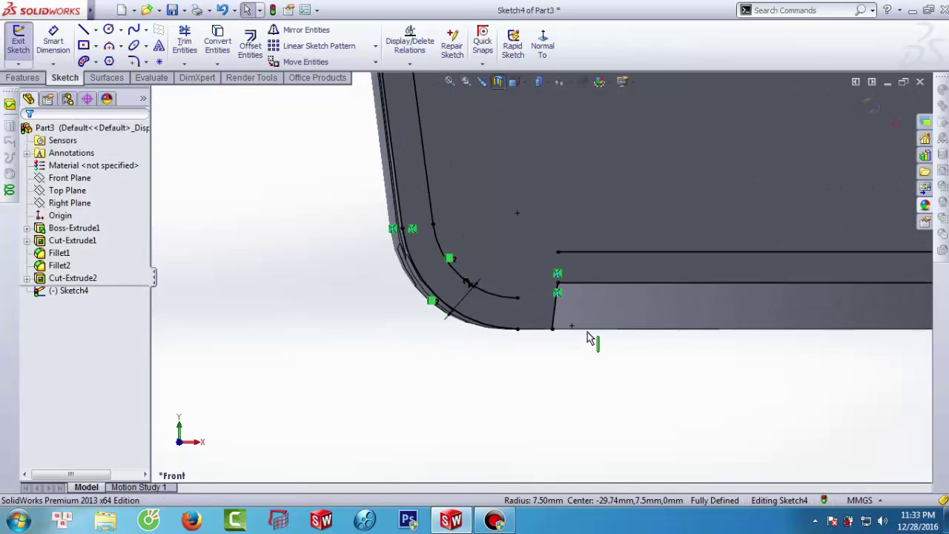
scroll(588, 331, down, 2)
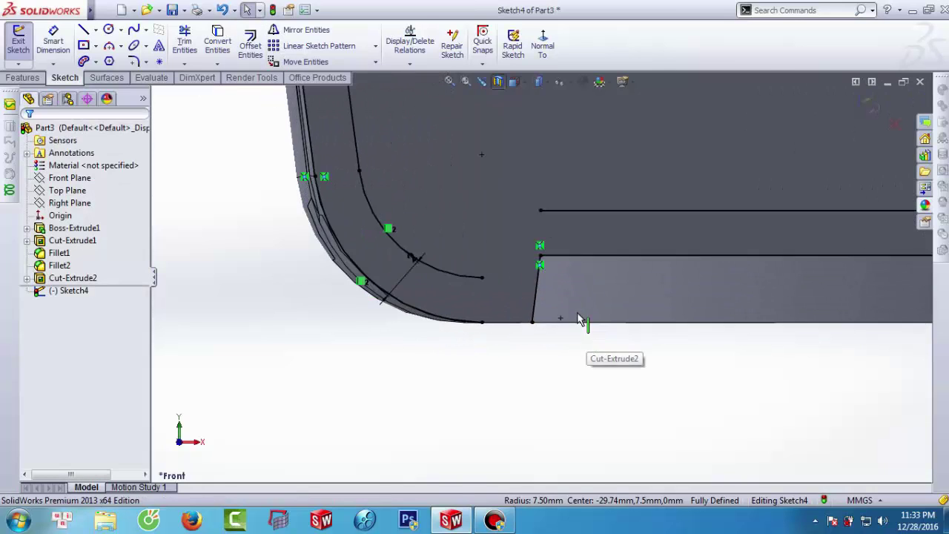
click(83, 30)
click(482, 277)
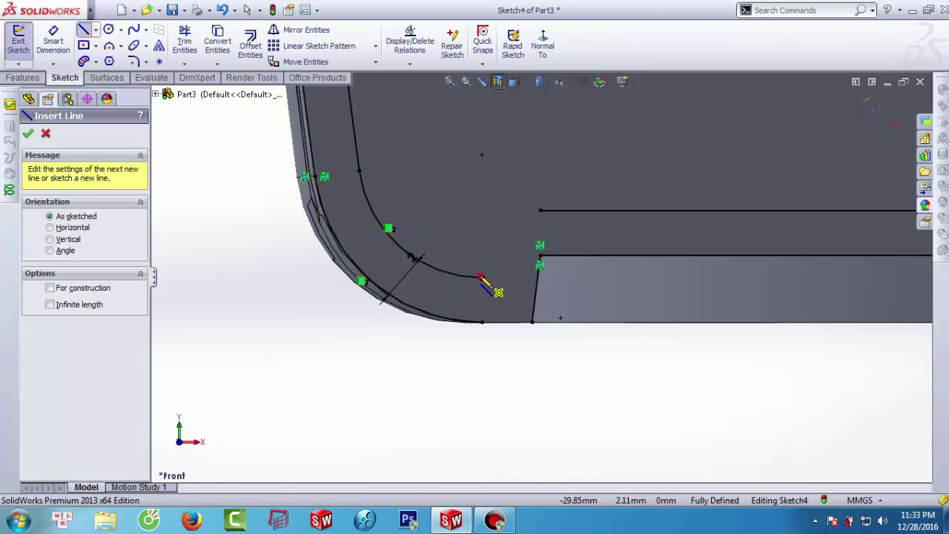
click(481, 155)
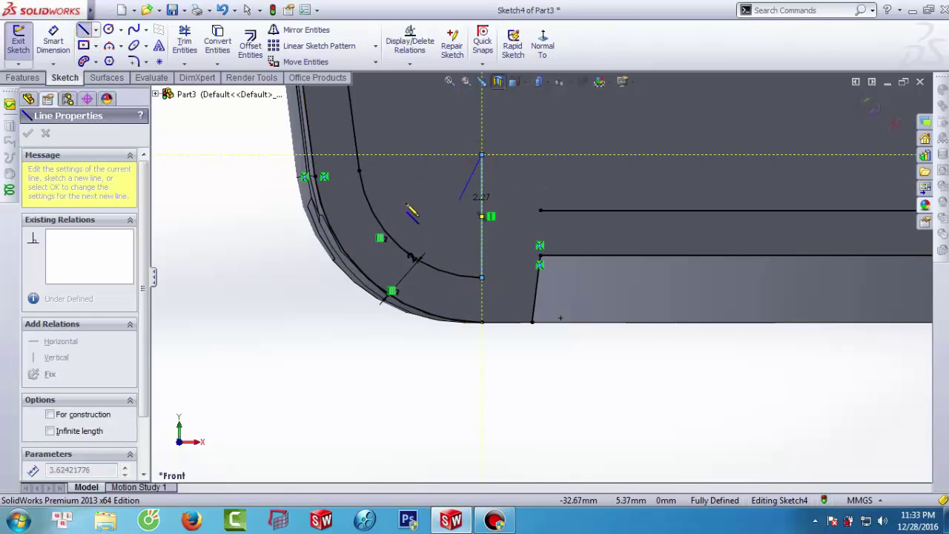
key(Escape)
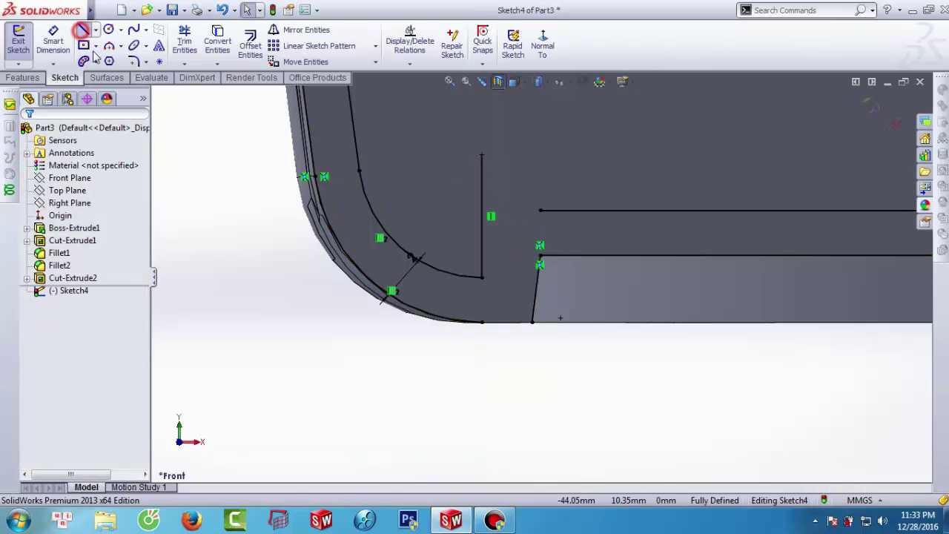
click(82, 30)
click(541, 211)
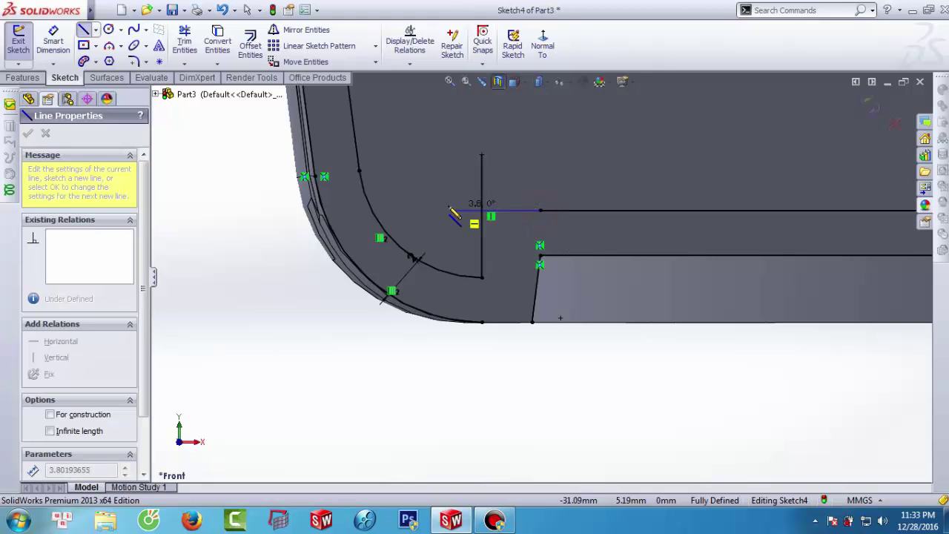
click(435, 211)
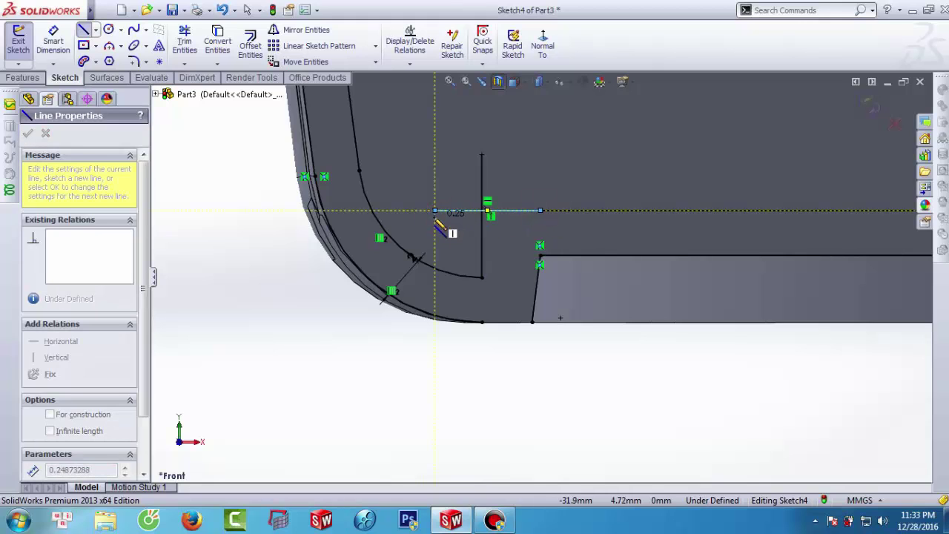
right_click(284, 281)
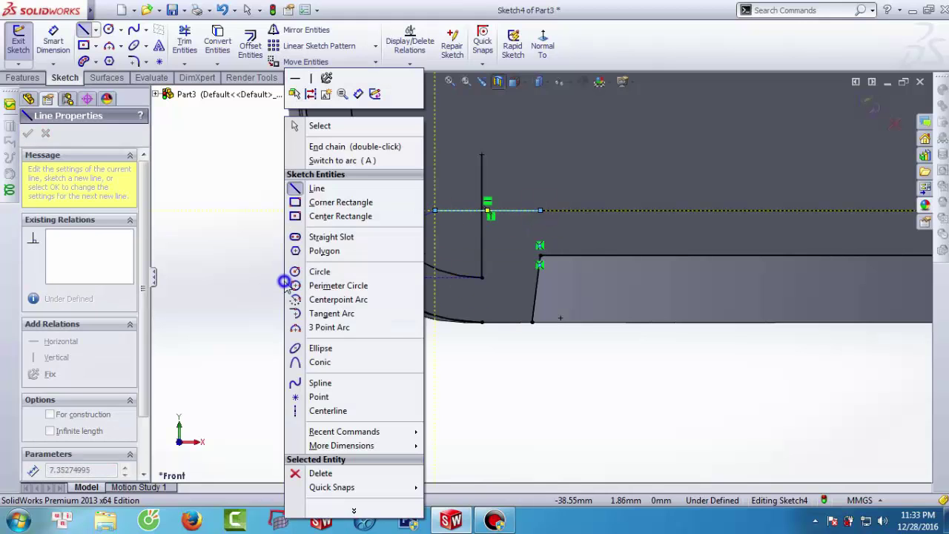
click(324, 126)
Step: Trim the vertical overhang and horizontal stub so the lines meet in a sharp corner
click(184, 41)
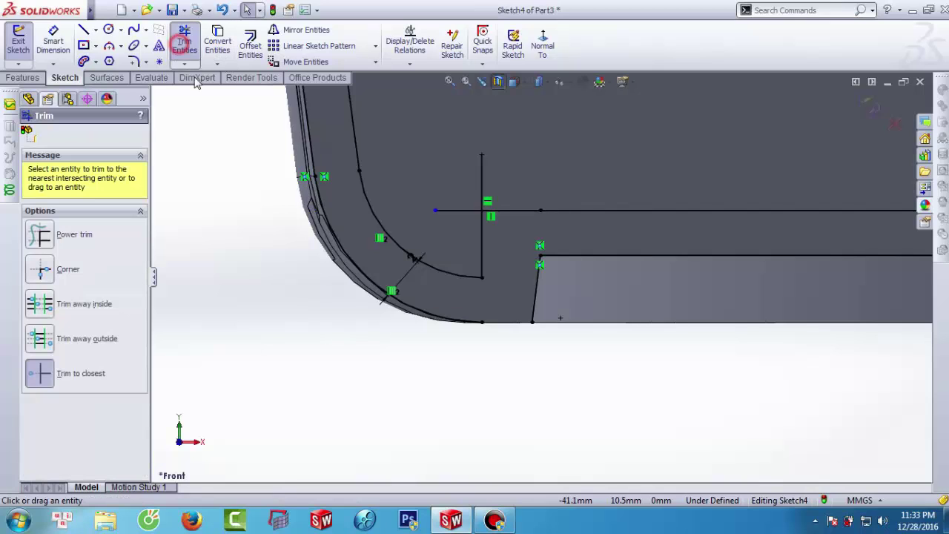
click(482, 189)
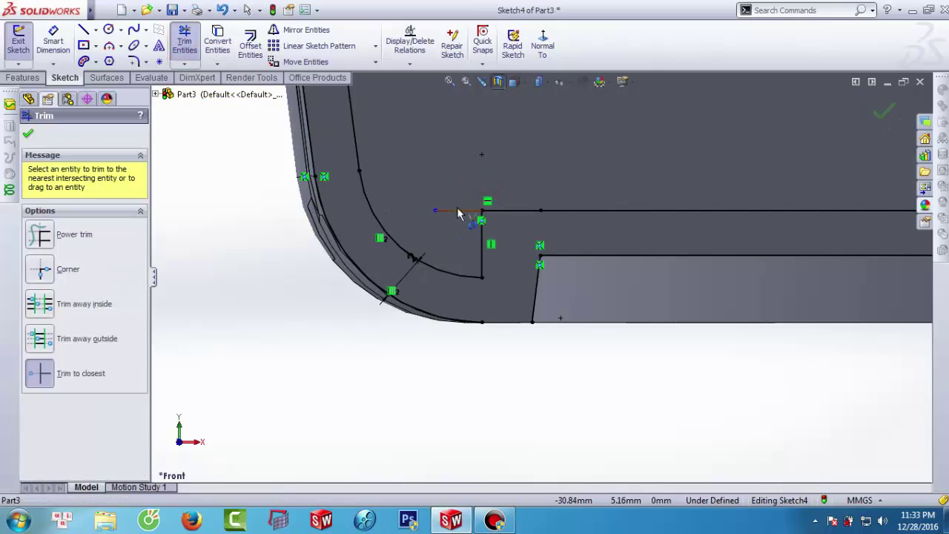
click(458, 210)
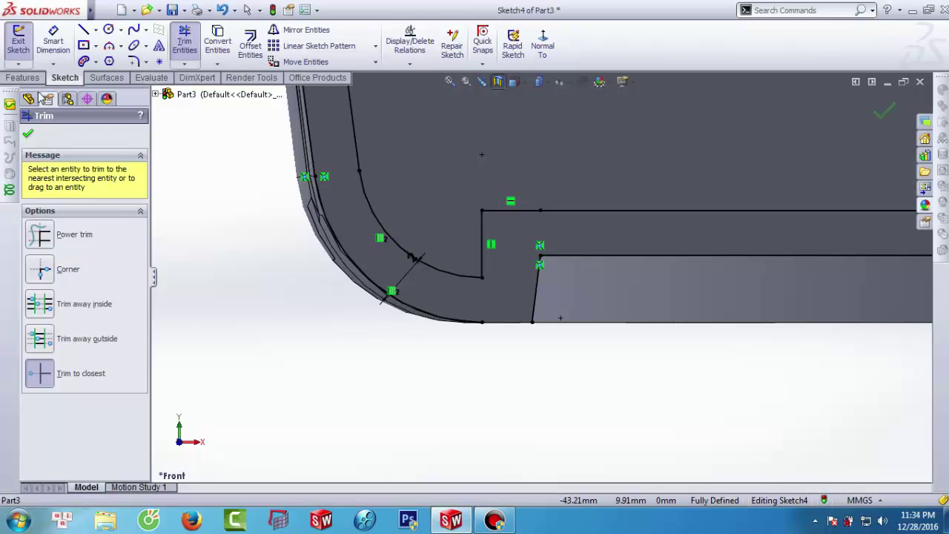
click(27, 133)
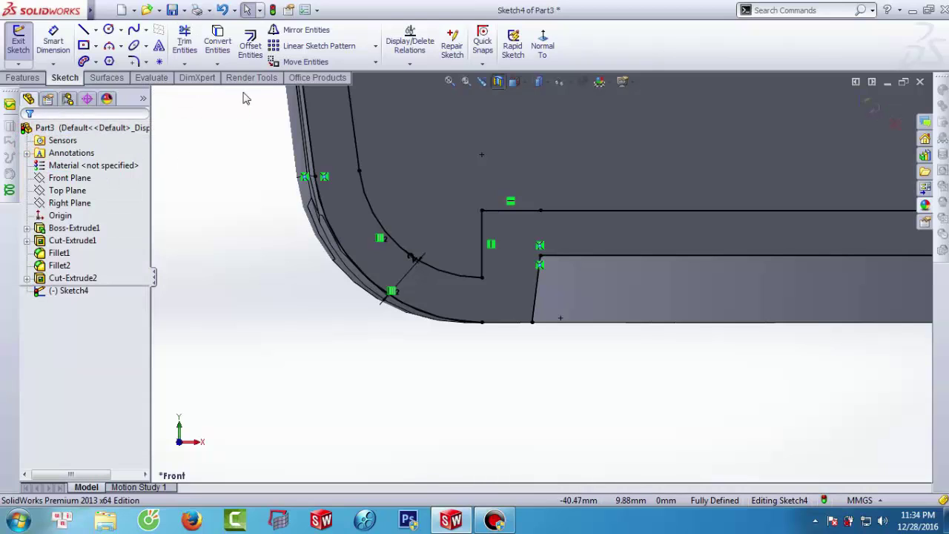
Step: Round the corner between the horizontal and vertical lines with a 2 mm sketch fillet
click(133, 61)
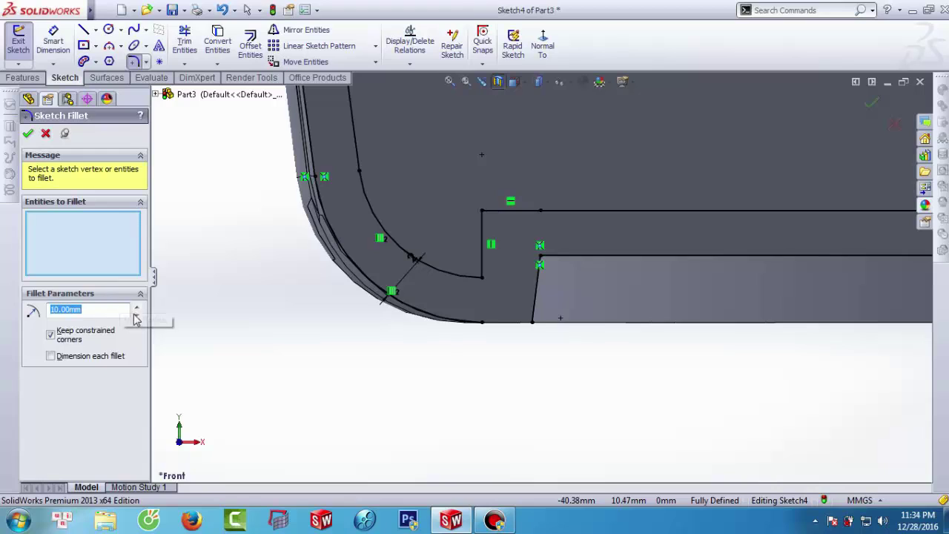
text(2)
click(265, 344)
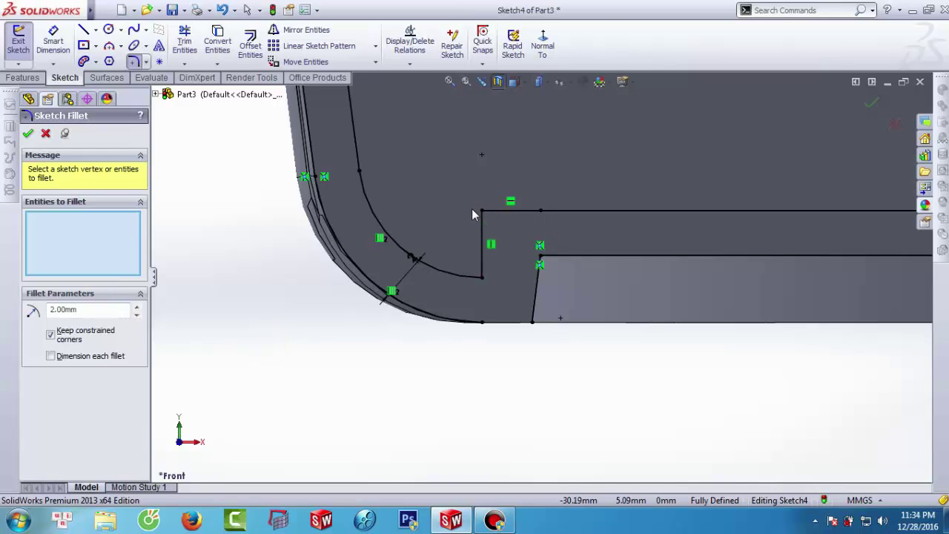
click(488, 216)
click(483, 226)
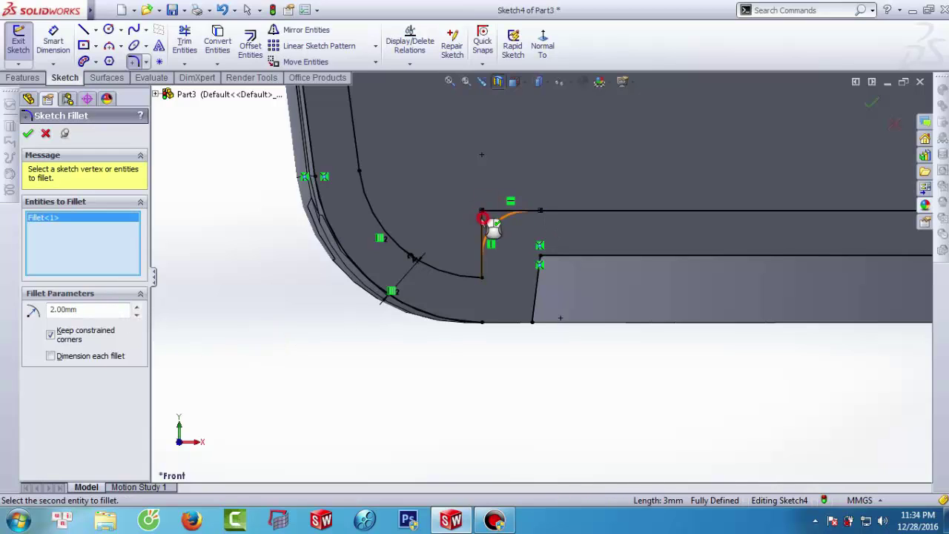
click(28, 134)
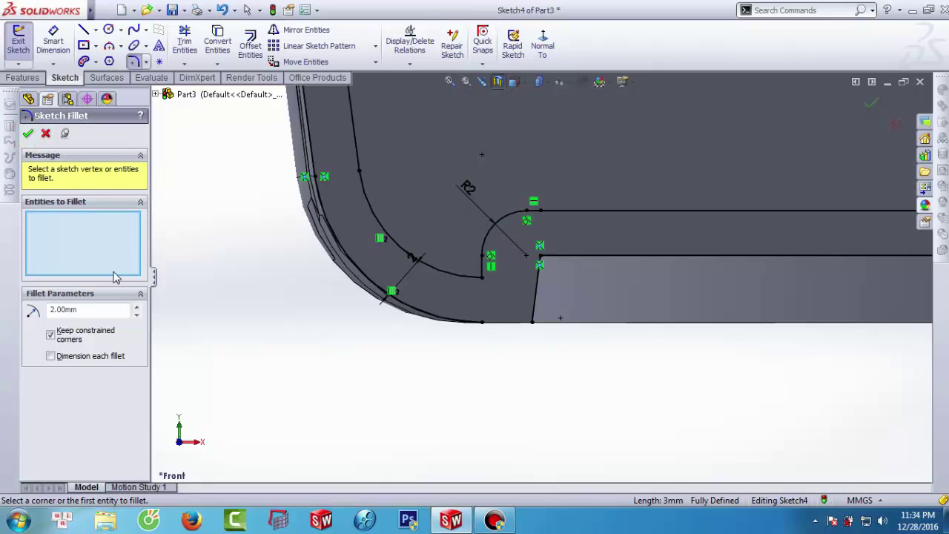
Step: After a failed 1 mm attempt, fillet the arc–line step corner at 0.5 mm
click(89, 308)
text(1)
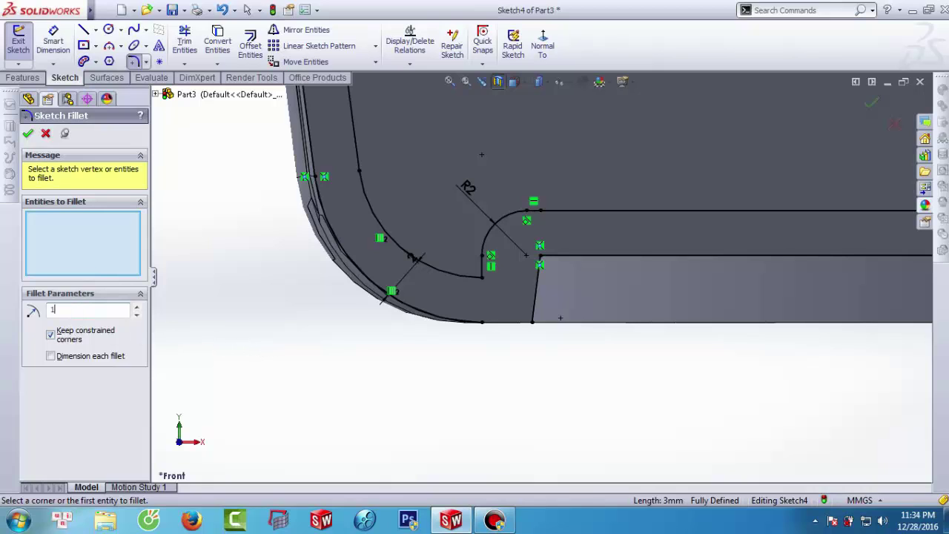
key(Return)
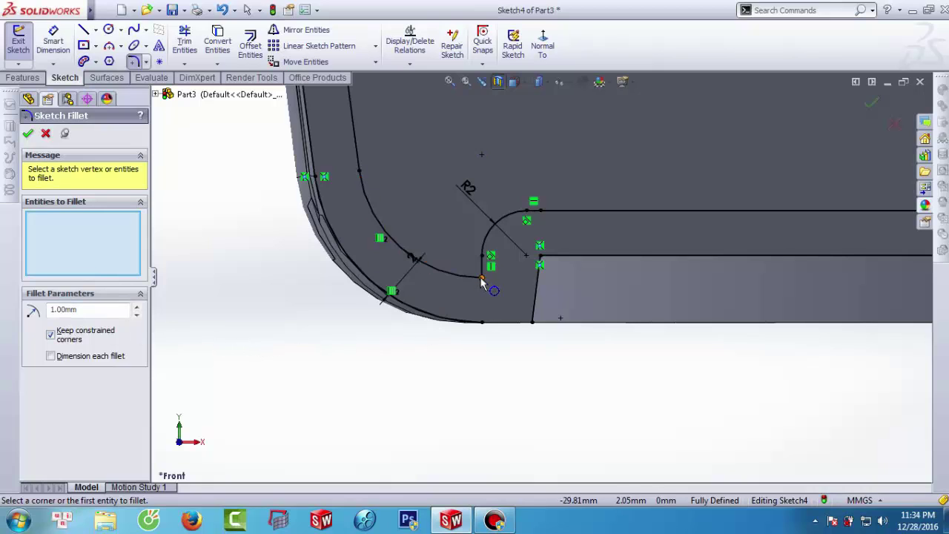
click(482, 278)
text(0.5)
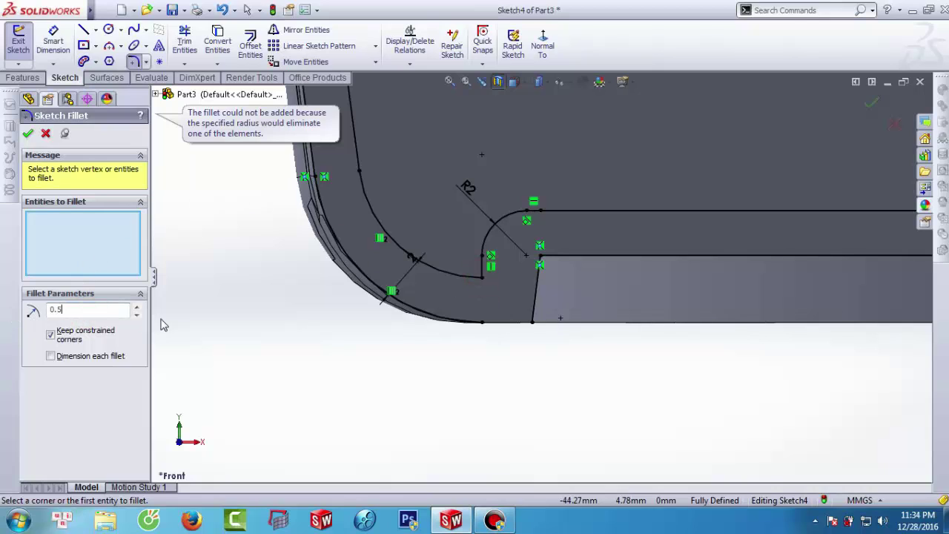
click(222, 323)
click(480, 280)
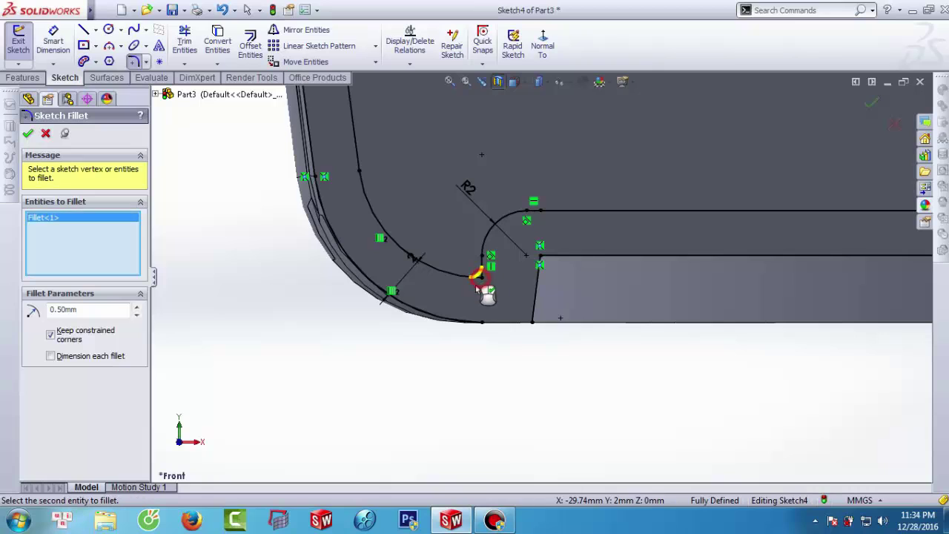
click(29, 139)
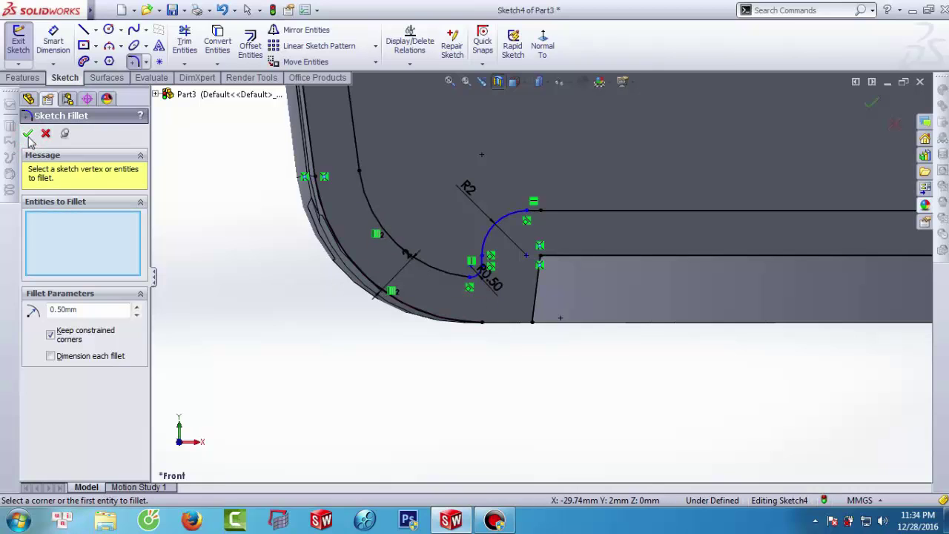
click(29, 137)
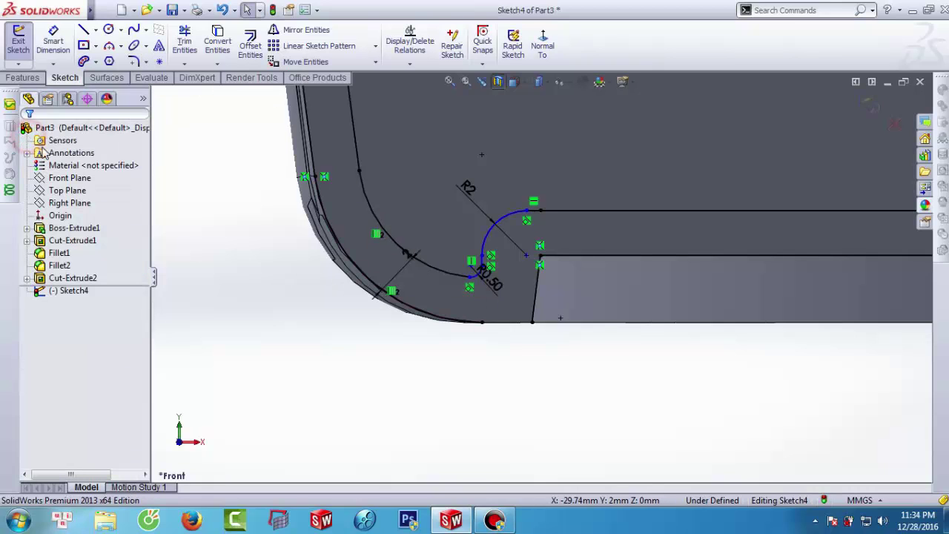
click(367, 273)
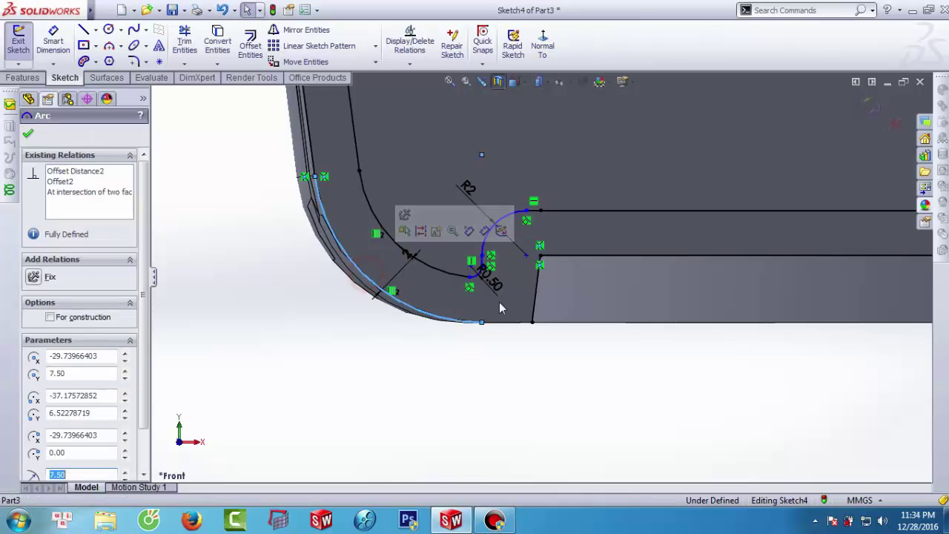
Step: Set the outer curved offset spline along the glass wall to For construction
click(538, 294)
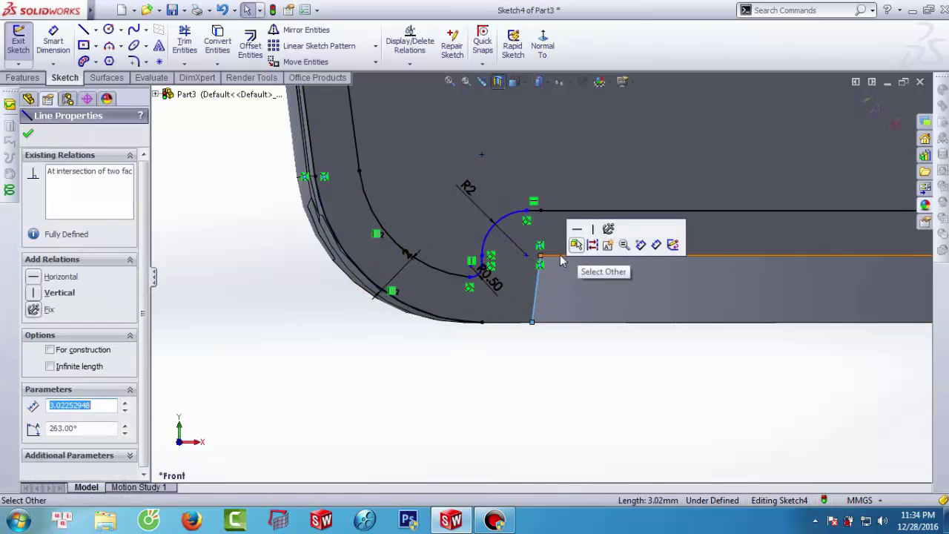
click(589, 245)
click(555, 254)
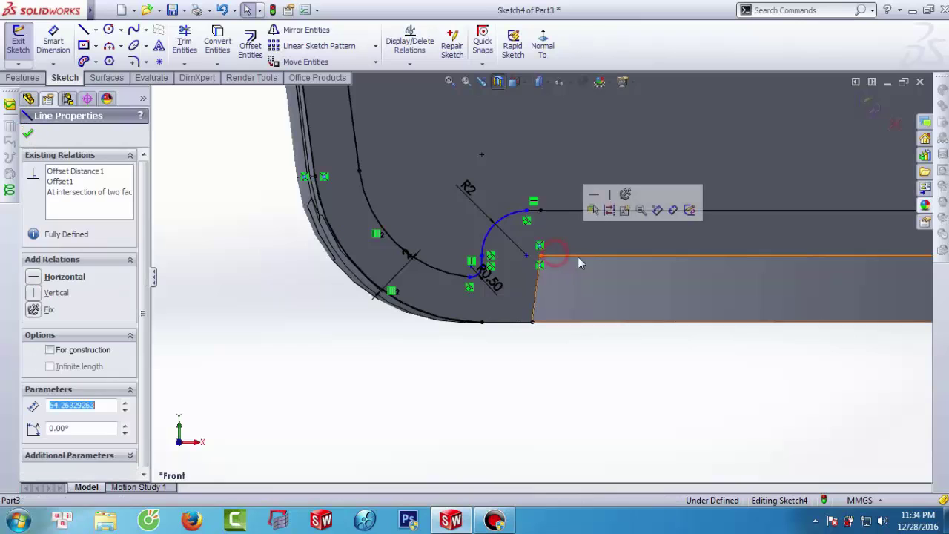
click(606, 226)
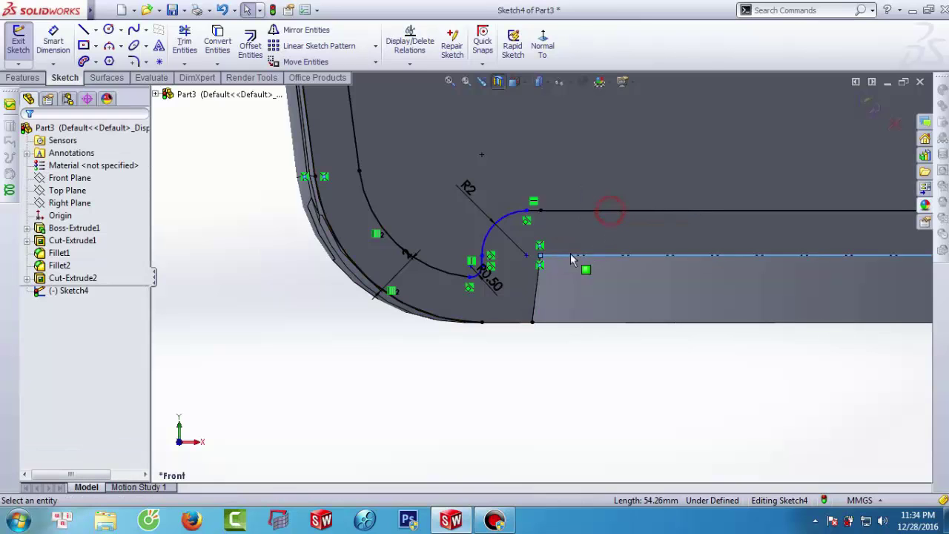
click(435, 319)
click(493, 275)
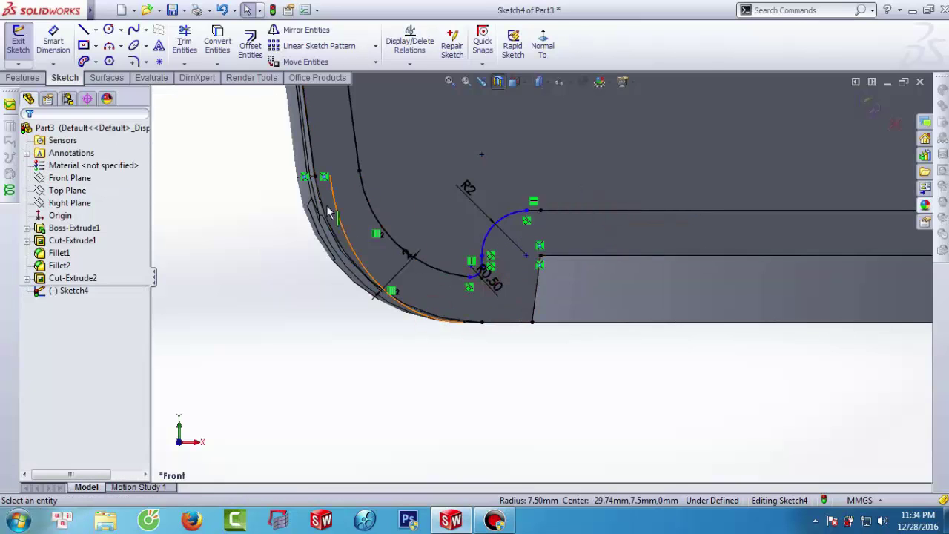
click(314, 154)
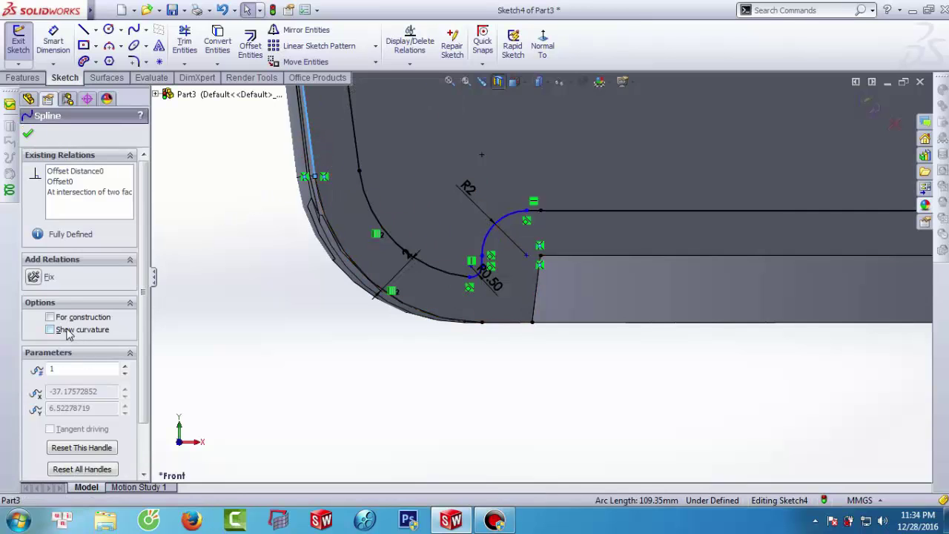
click(49, 317)
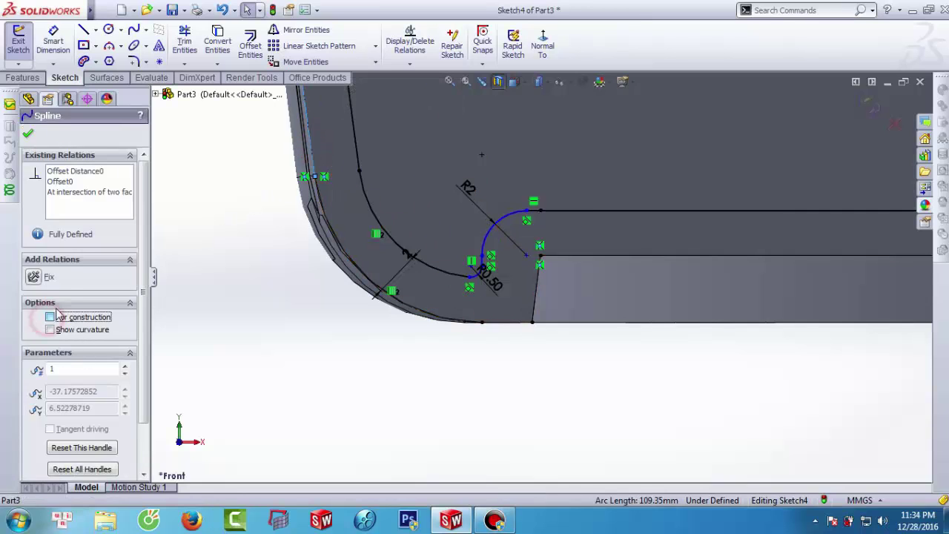
click(27, 136)
Step: Draw a line from the side wall corner upward to a point above the glass rim
scroll(322, 338, up, 2)
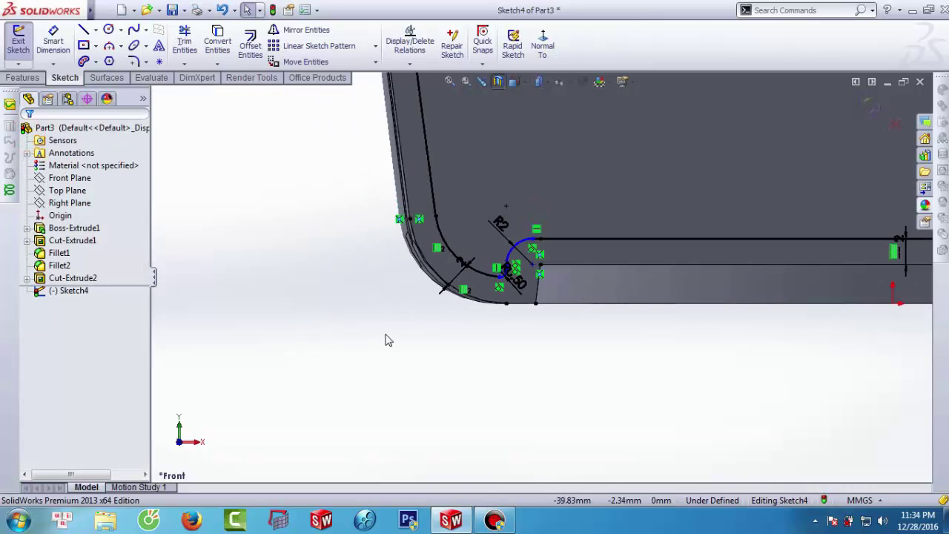
scroll(385, 339, up, 3)
scroll(523, 333, up, 3)
scroll(550, 328, up, 1)
scroll(555, 326, up, 1)
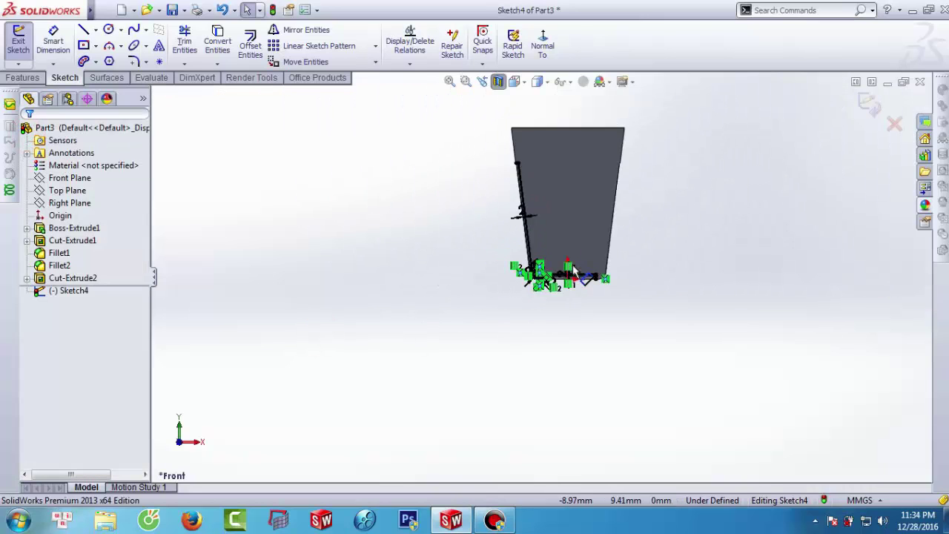
scroll(545, 267, up, 1)
scroll(545, 267, down, 5)
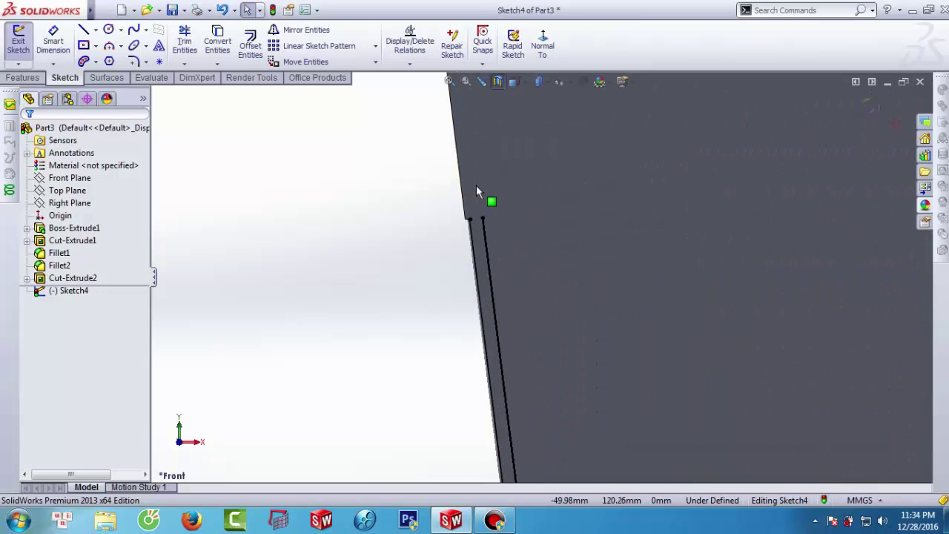
click(84, 29)
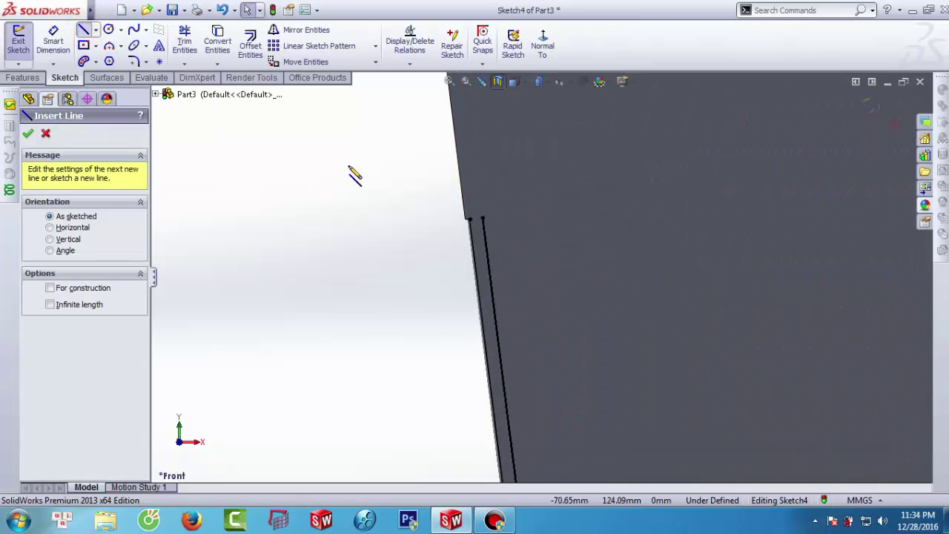
click(483, 219)
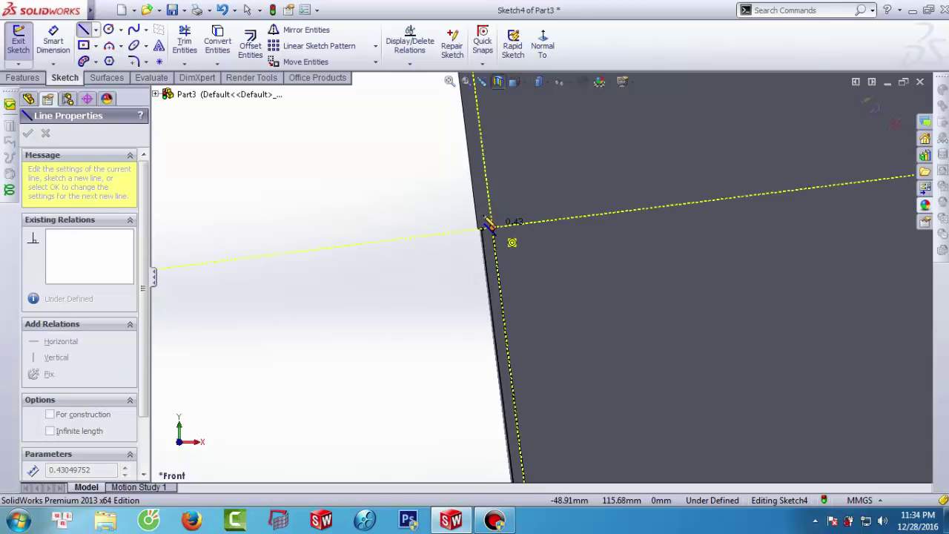
scroll(493, 226, up, 2)
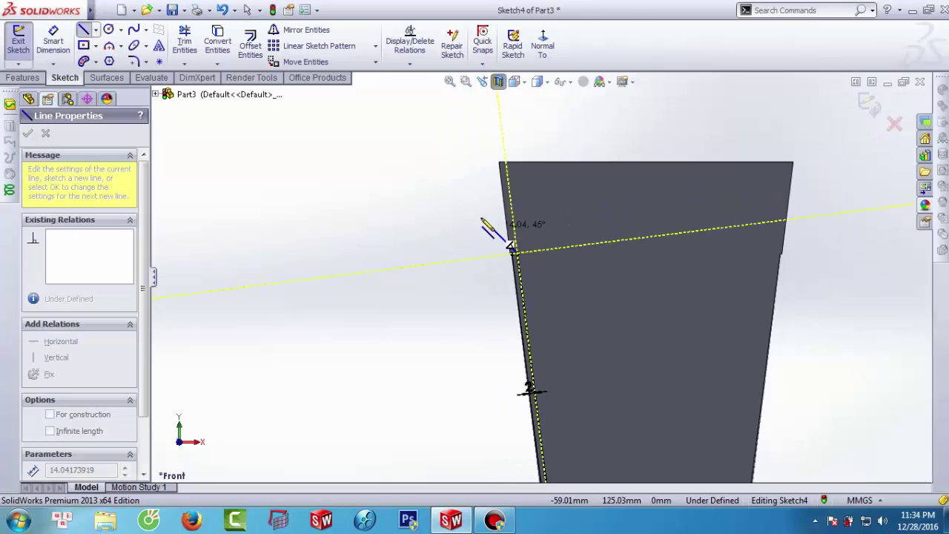
click(501, 126)
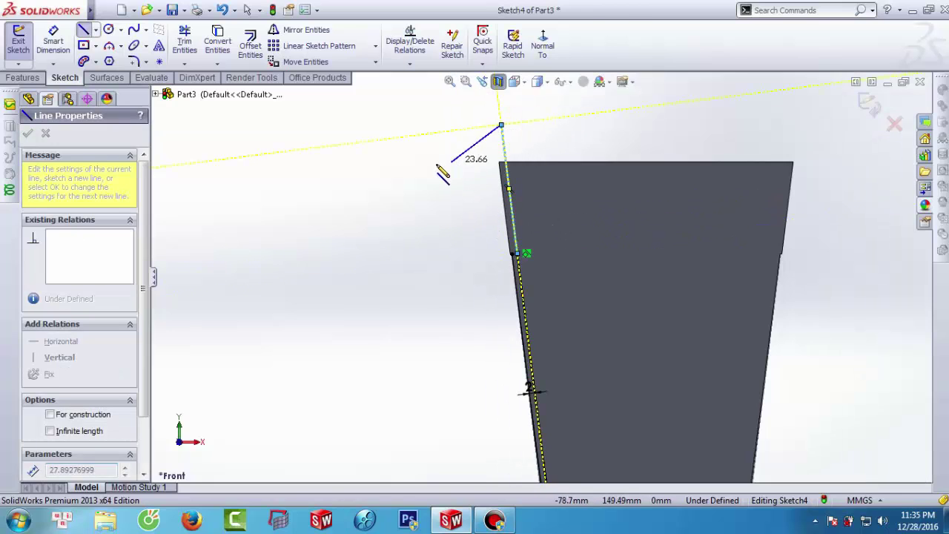
right_click(436, 132)
click(467, 139)
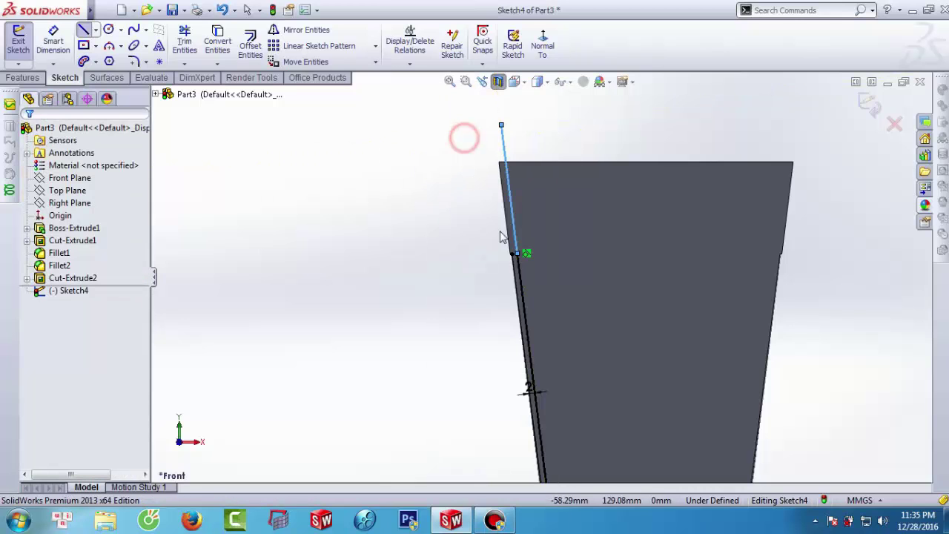
Step: Draw a vertical line from the glass's top edge down to the lower horizontal offset line
click(85, 32)
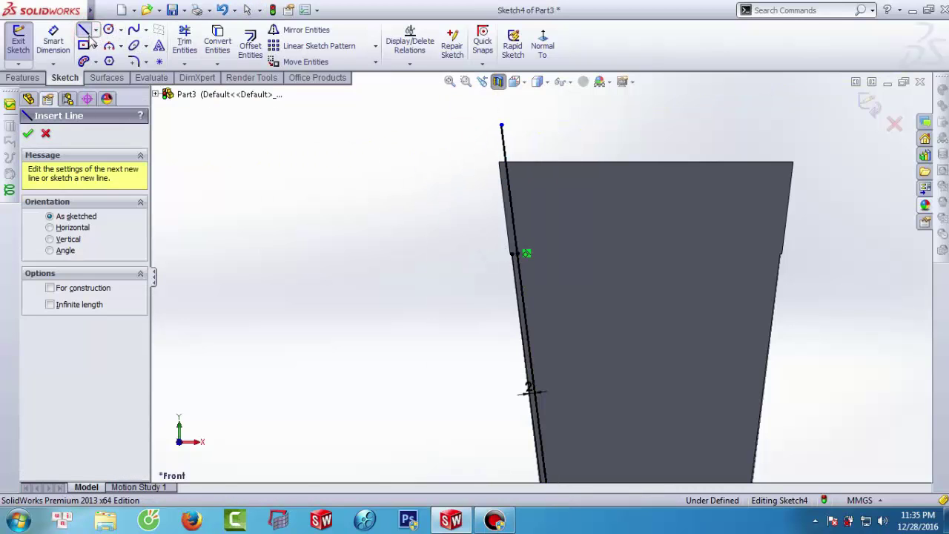
click(643, 161)
scroll(599, 381, up, 5)
scroll(568, 364, down, 3)
scroll(556, 368, down, 2)
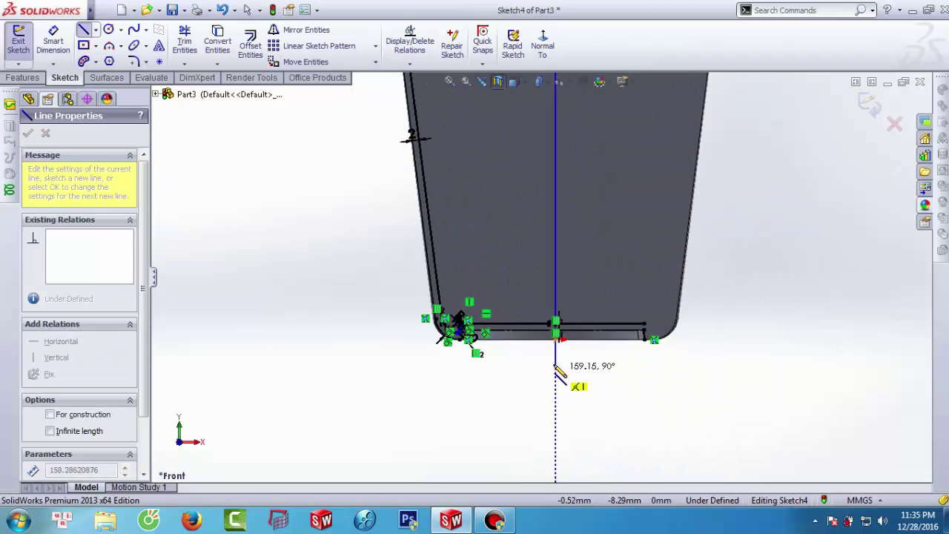
scroll(557, 369, down, 2)
scroll(561, 315, down, 2)
scroll(555, 264, down, 2)
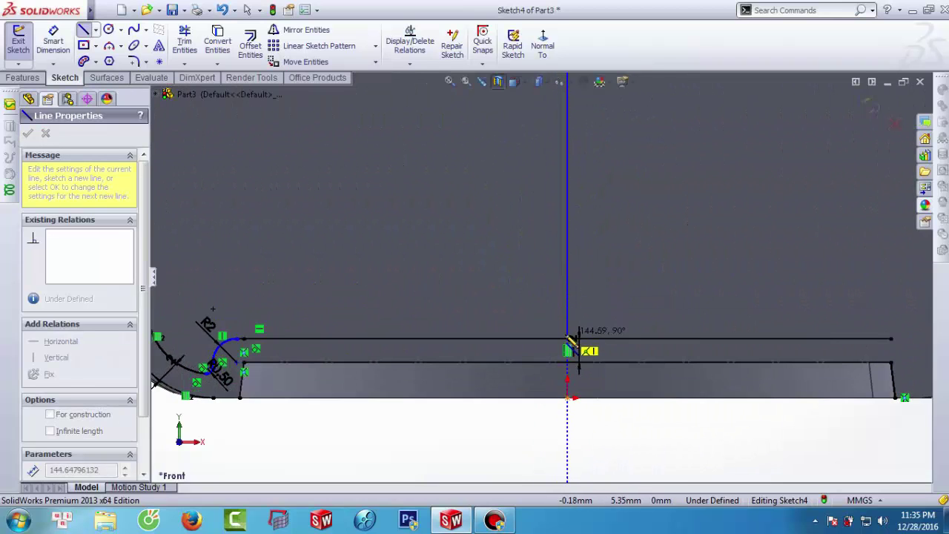
click(568, 339)
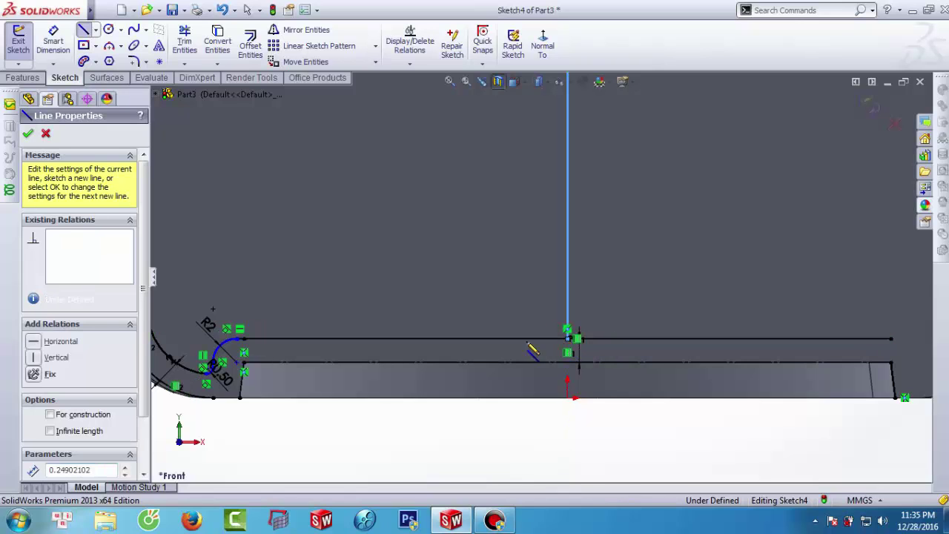
right_click(528, 241)
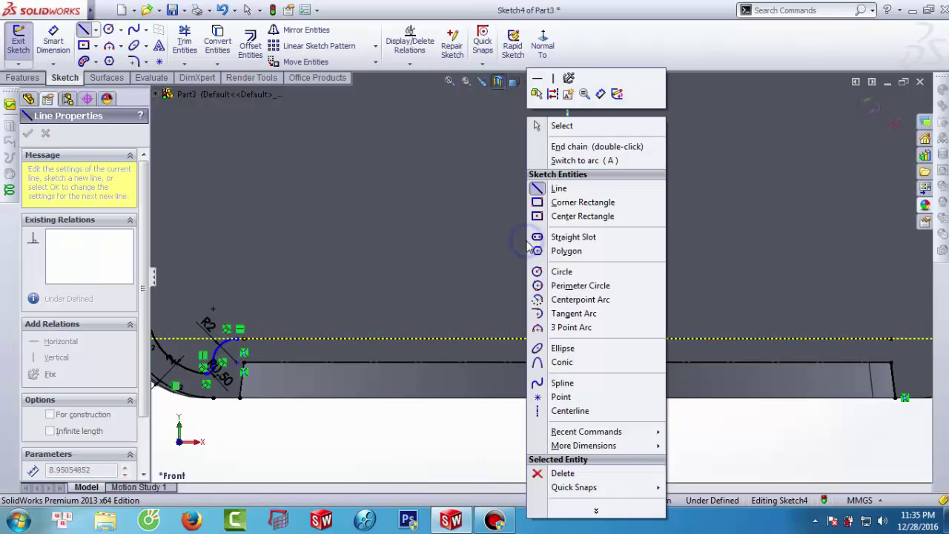
click(540, 140)
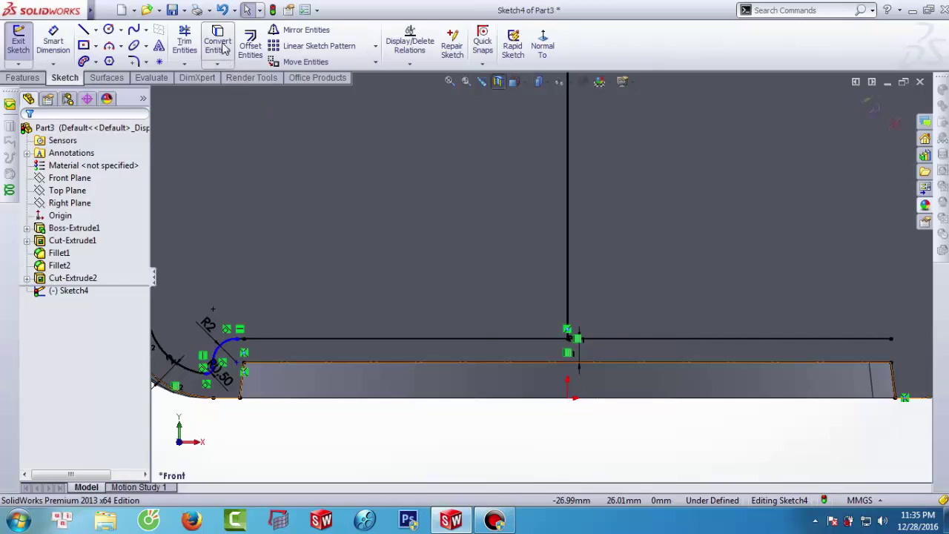
Step: Trim the horizontal line's segment right of the vertical line, accepting the relation loss
click(184, 41)
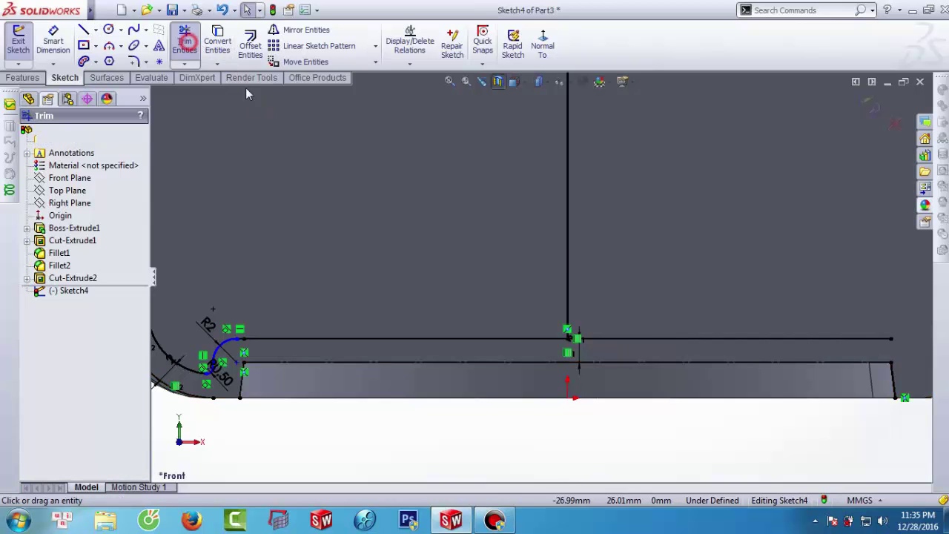
click(722, 341)
click(522, 269)
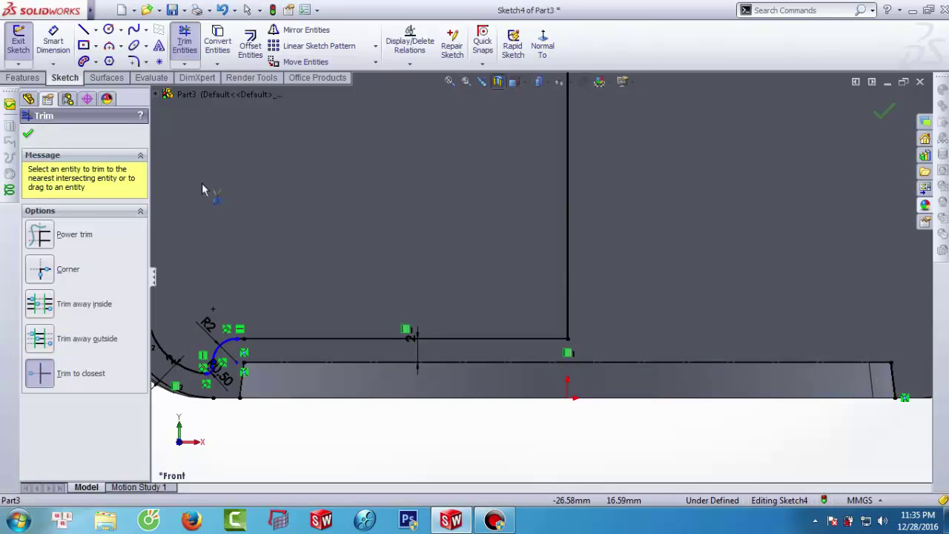
click(27, 136)
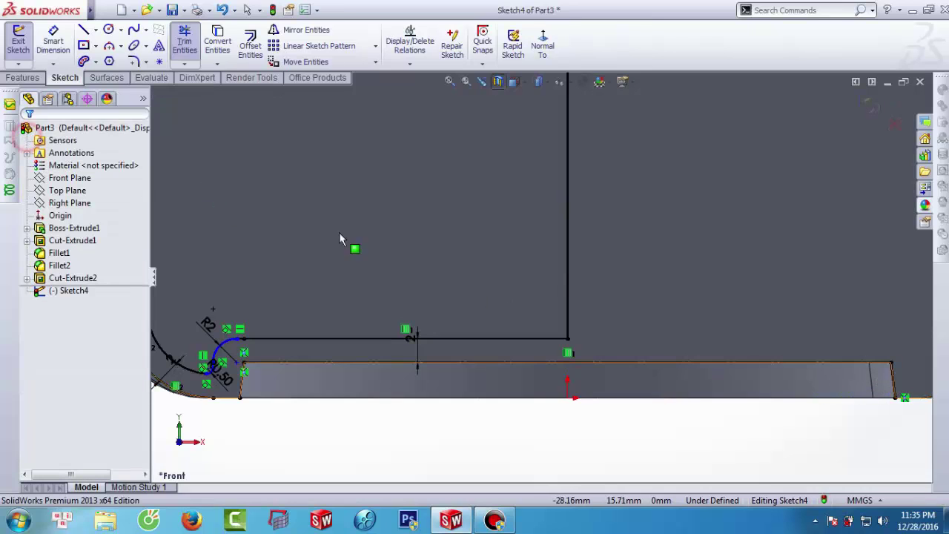
click(893, 382)
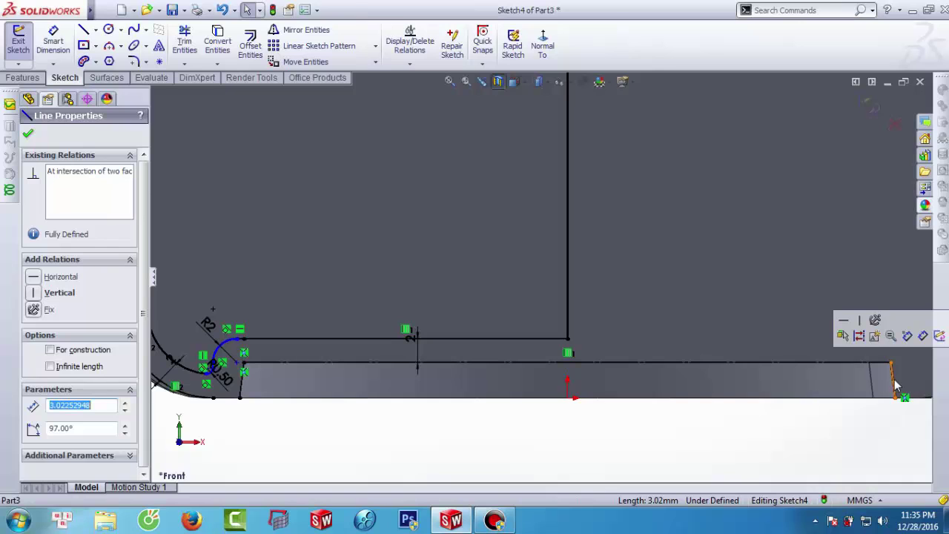
key(Escape)
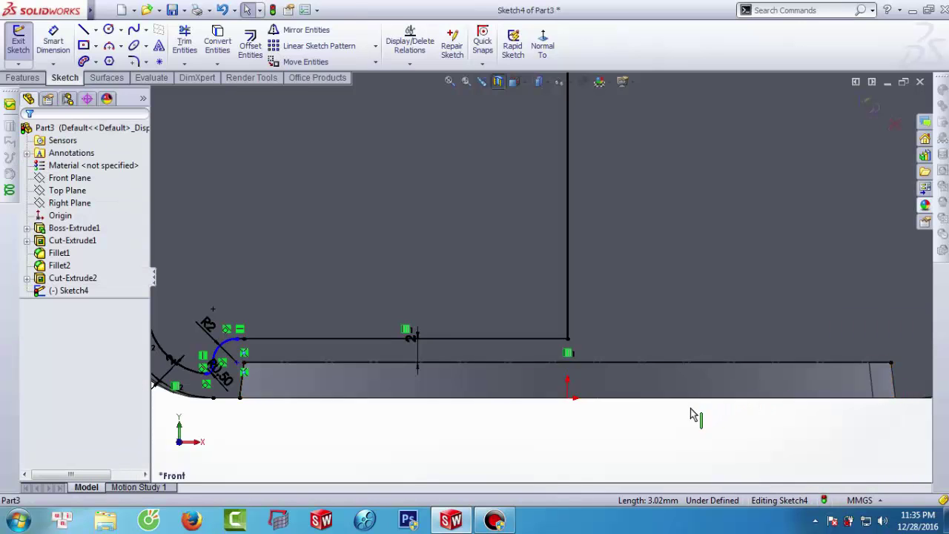
Step: Draw a rim line from the vertical line's top end to the rim's left corner
scroll(686, 421, up, 3)
scroll(664, 428, up, 3)
scroll(619, 427, up, 2)
scroll(593, 422, up, 2)
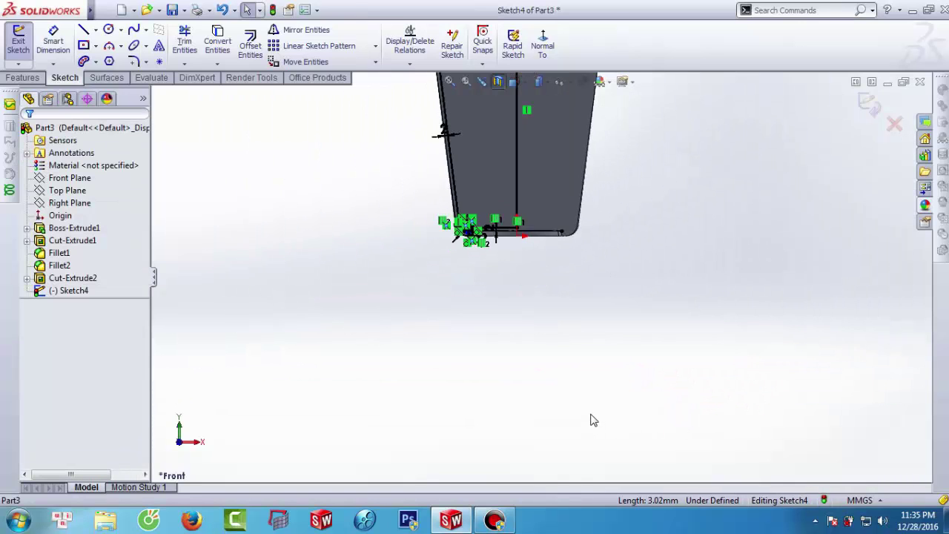
scroll(548, 316, up, 2)
scroll(522, 144, down, 3)
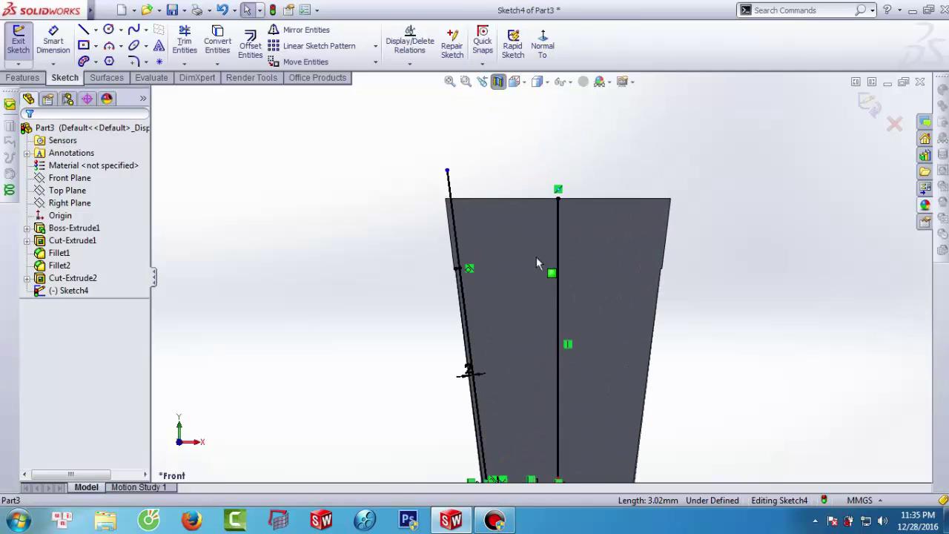
scroll(495, 205, down, 3)
click(82, 31)
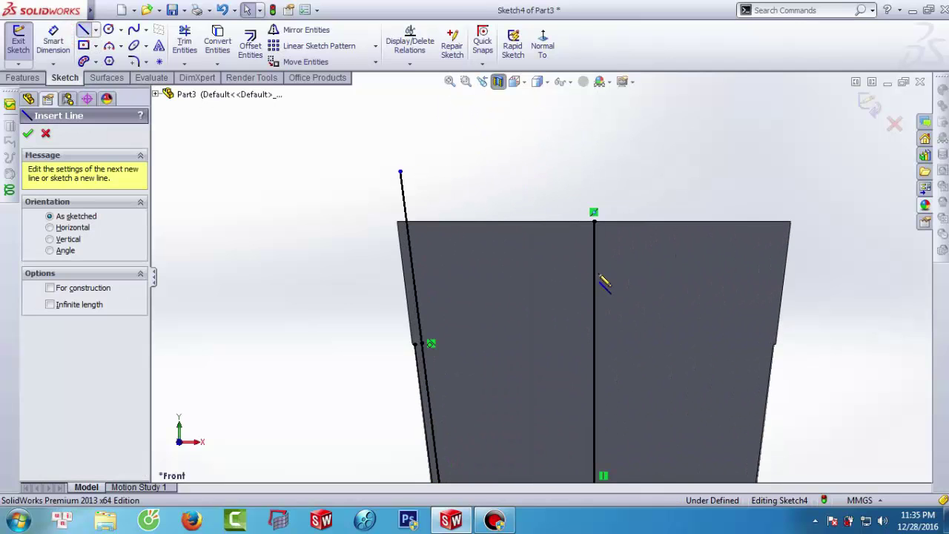
click(593, 220)
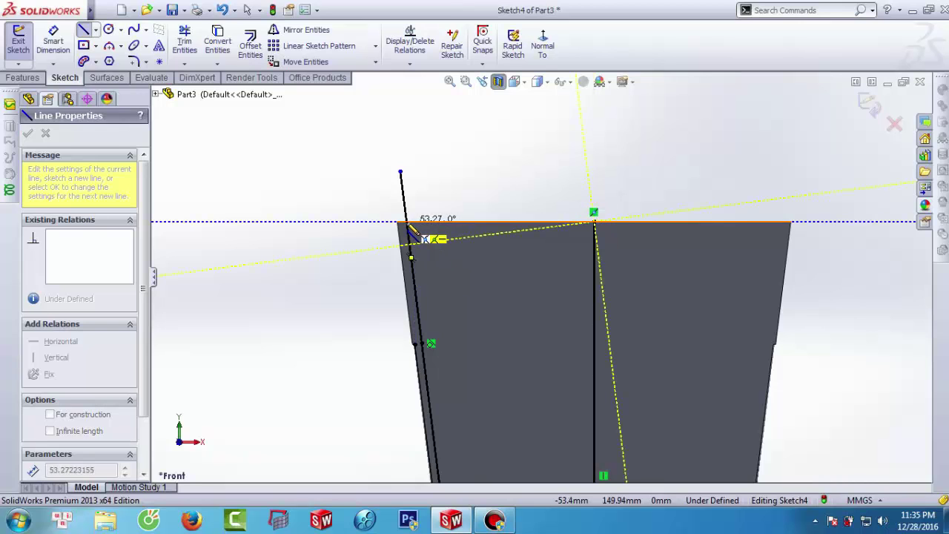
click(407, 224)
right_click(339, 247)
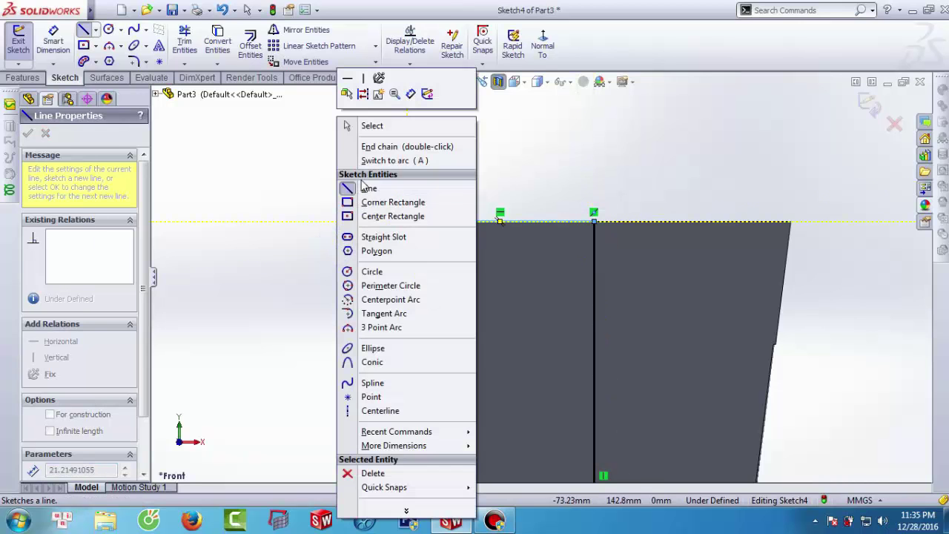
click(367, 127)
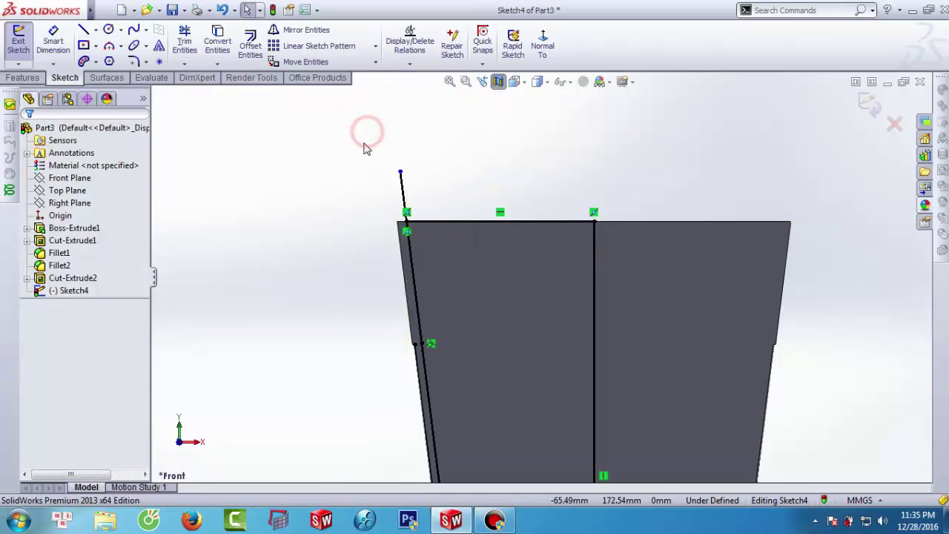
Step: Trim the short slanted line above the corner and exit the sketch
click(194, 45)
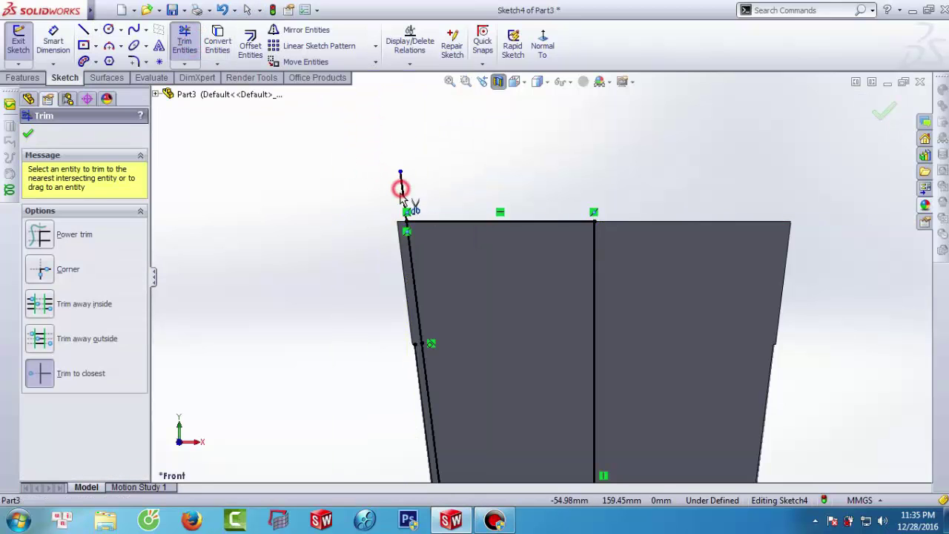
click(398, 186)
click(28, 134)
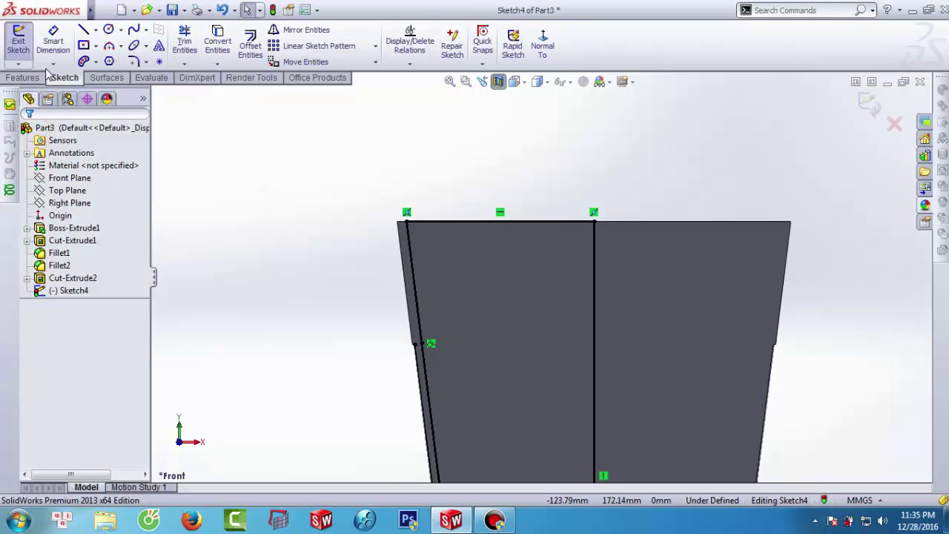
click(21, 49)
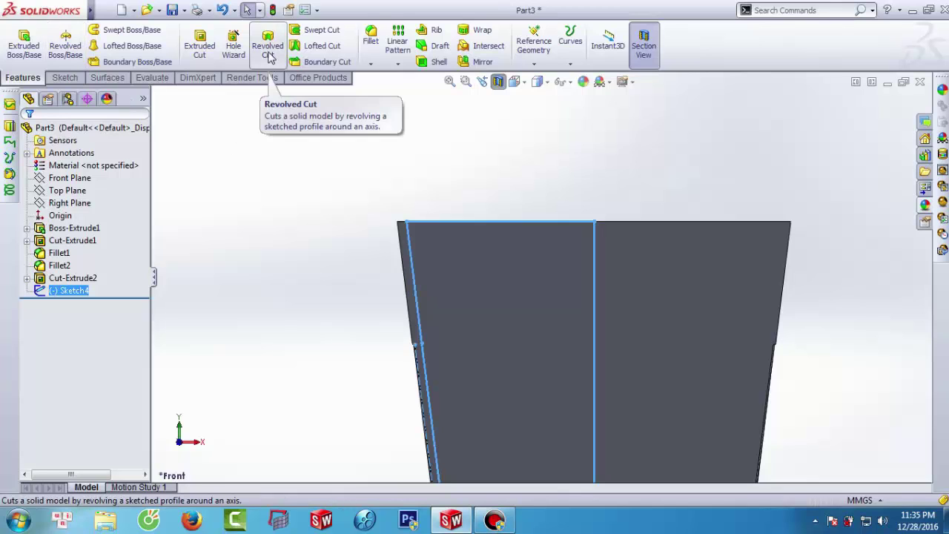
Step: Start a revolved cut on the sketch contour, then cancel it before choosing an axis
click(268, 55)
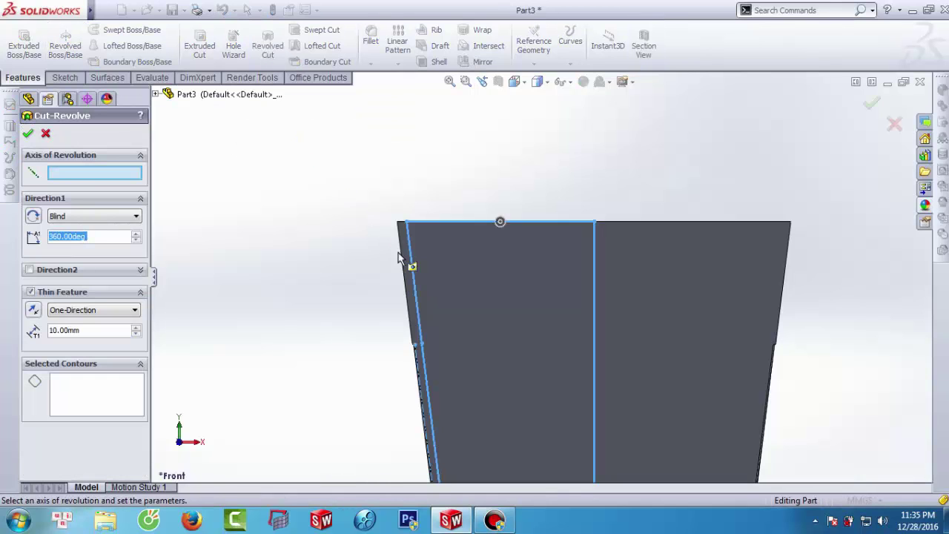
scroll(330, 293, up, 3)
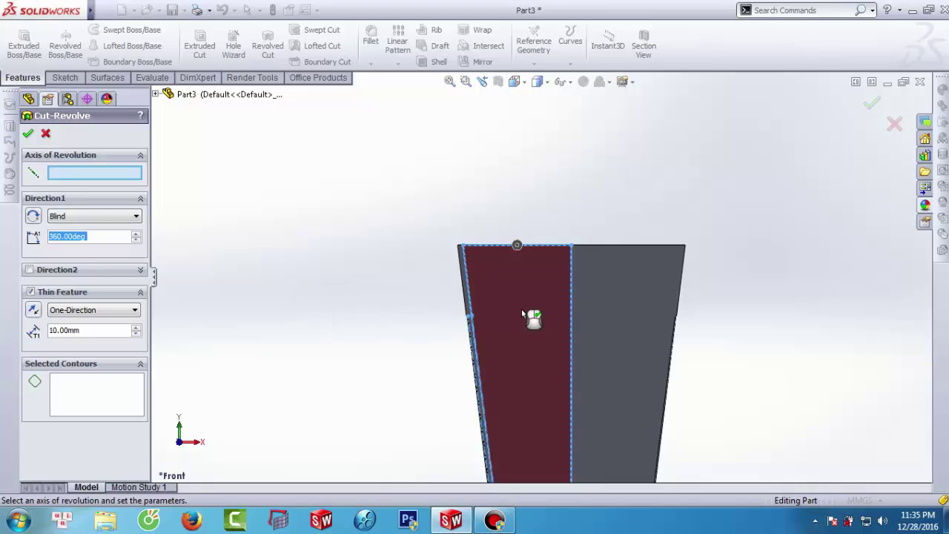
click(573, 277)
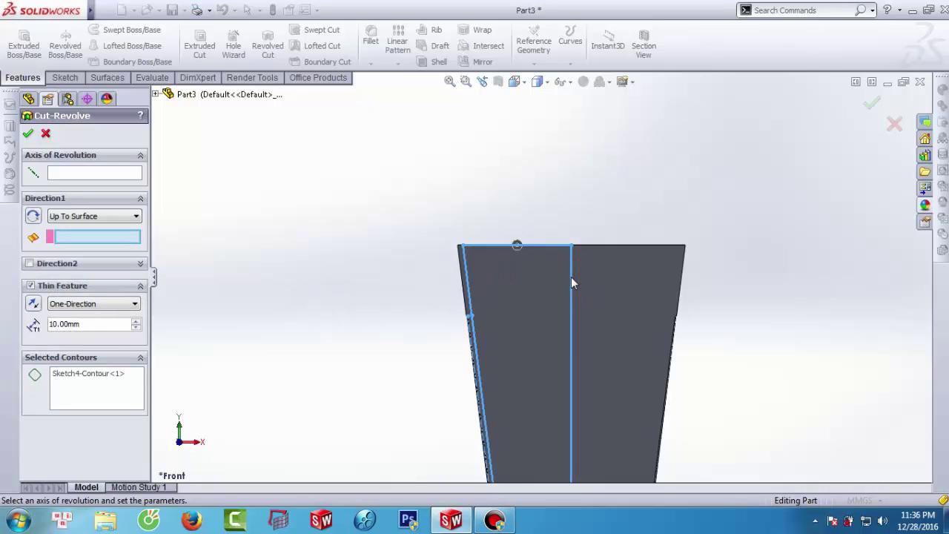
click(103, 173)
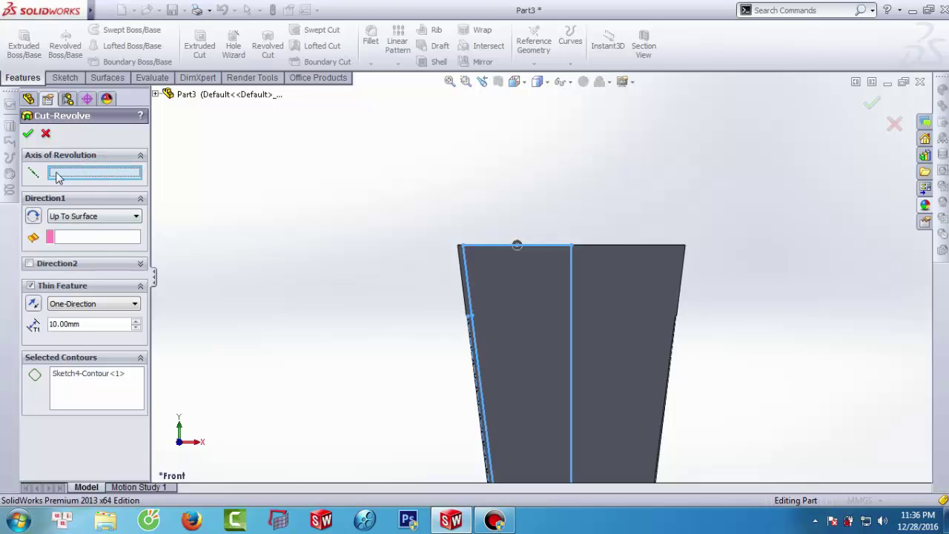
click(44, 136)
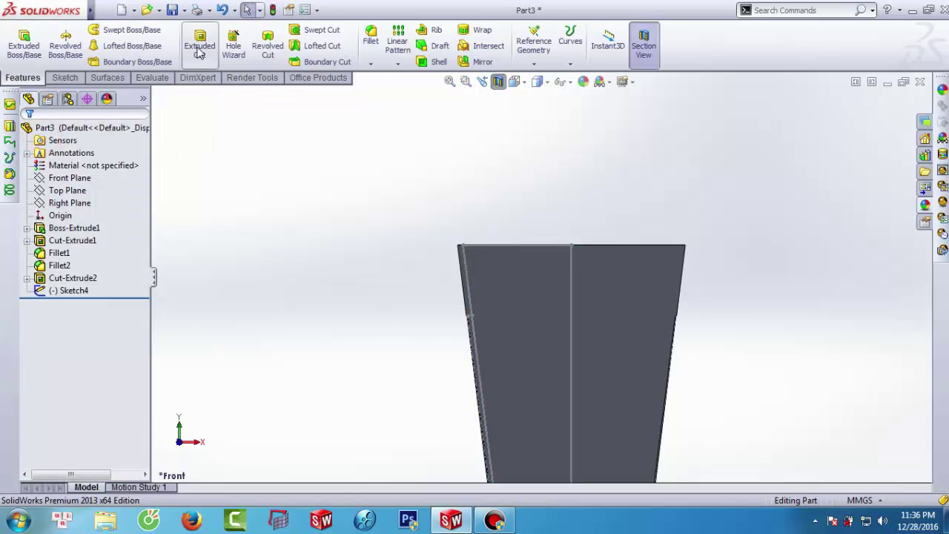
Step: Retry a 360° thin revolved cut of Sketch4 about Line11, cancelling after the centerline error
click(272, 46)
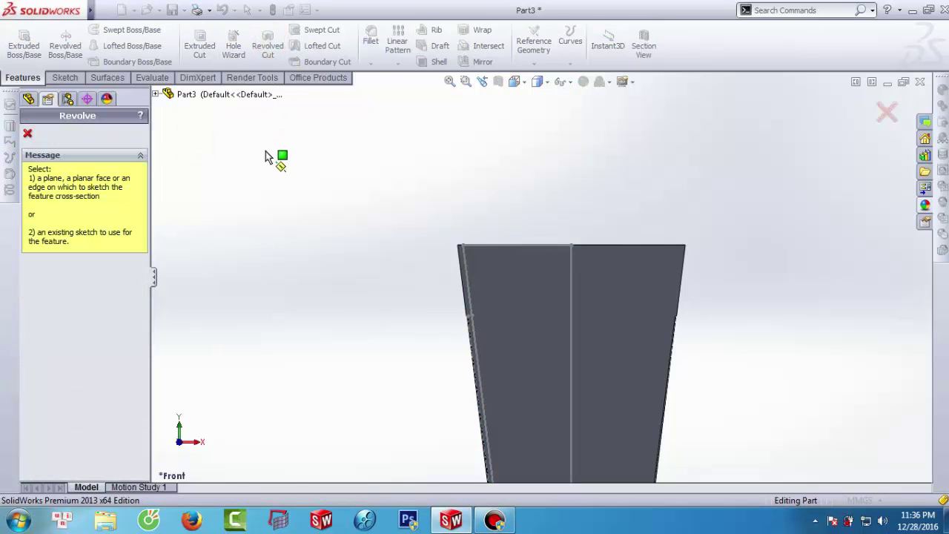
click(156, 95)
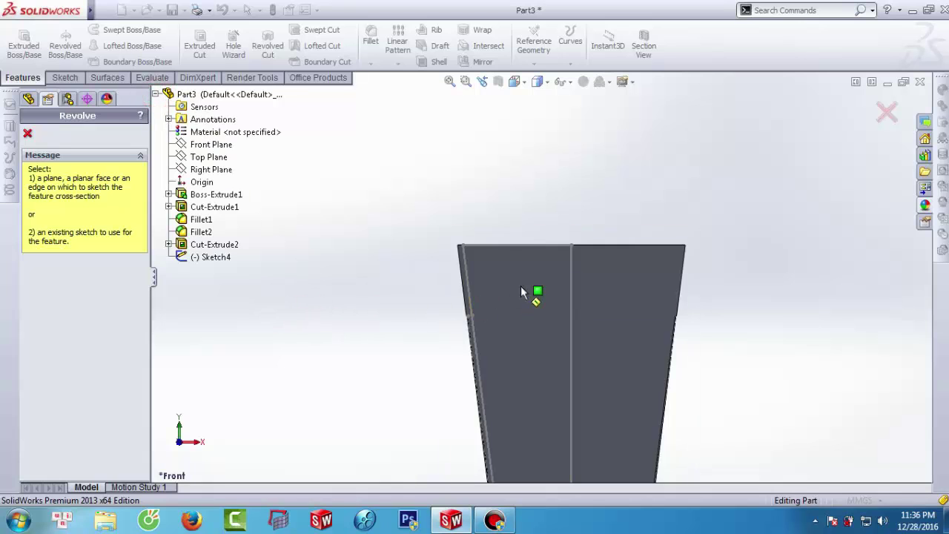
click(571, 287)
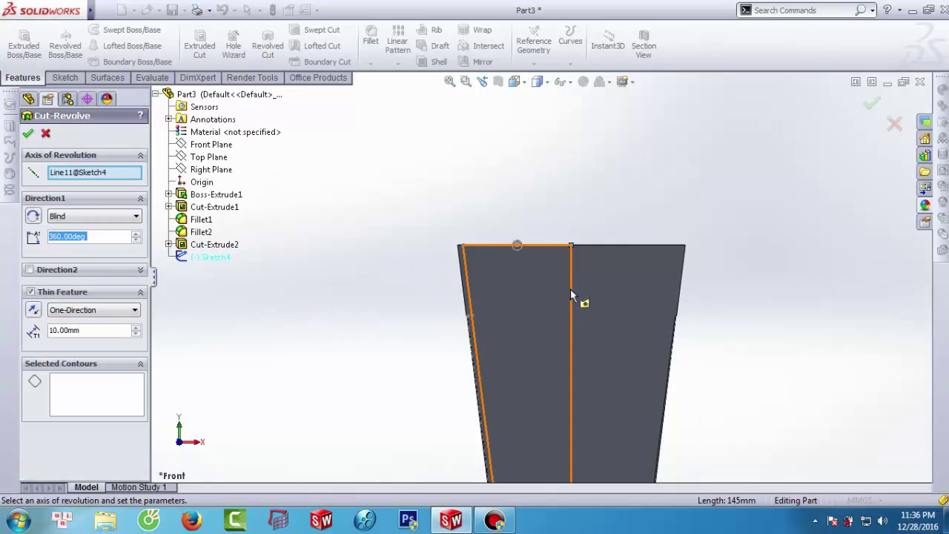
click(509, 328)
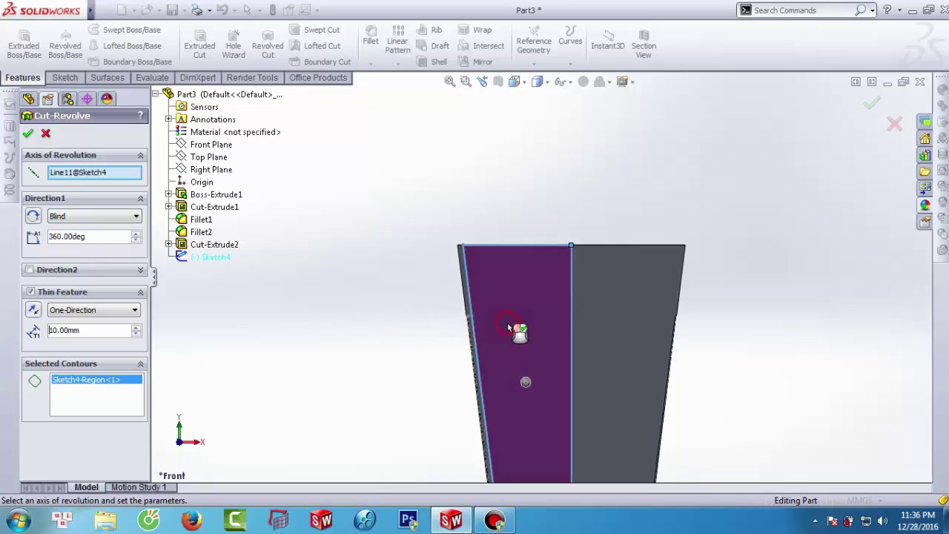
click(29, 134)
click(29, 134)
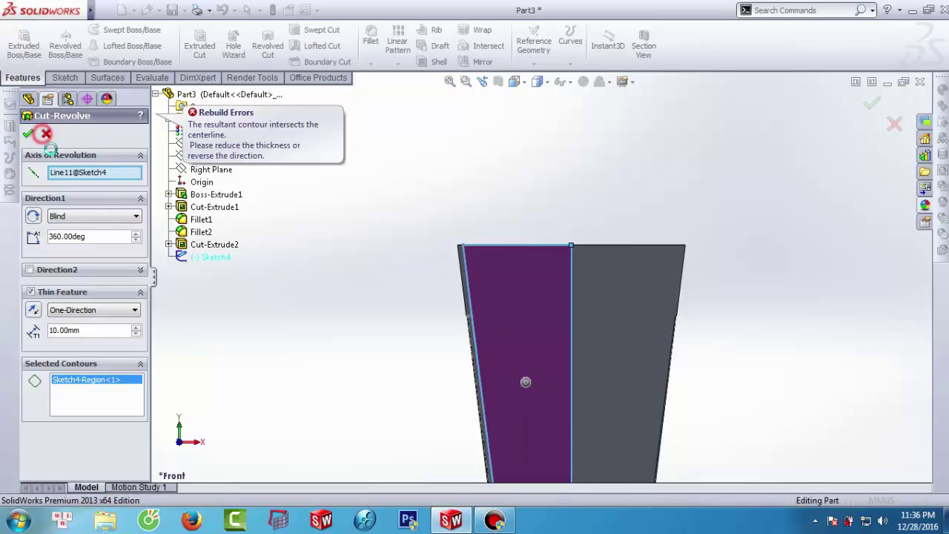
click(45, 133)
right_click(90, 297)
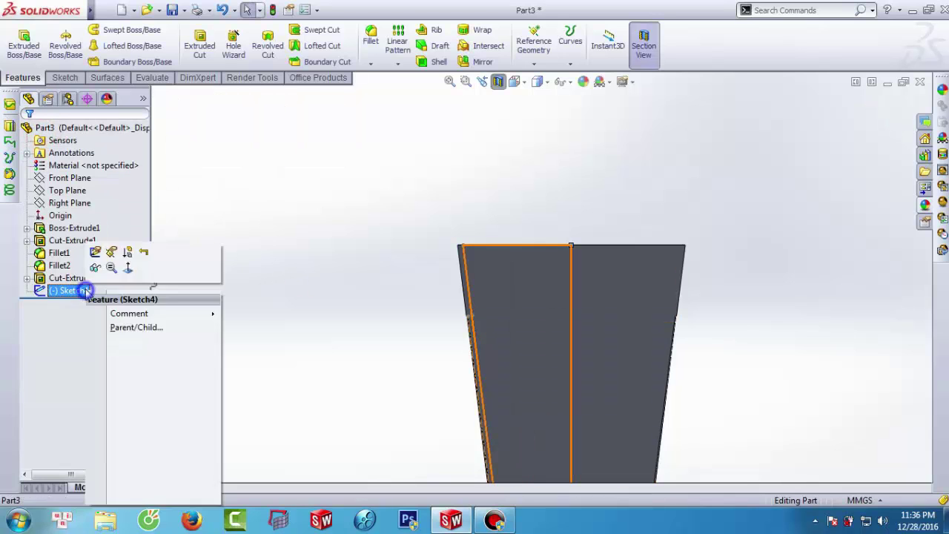
Step: Reopen Sketch4 for editing and zoom in on the glass's bottom-left rounded corner
click(96, 252)
scroll(445, 360, down, 3)
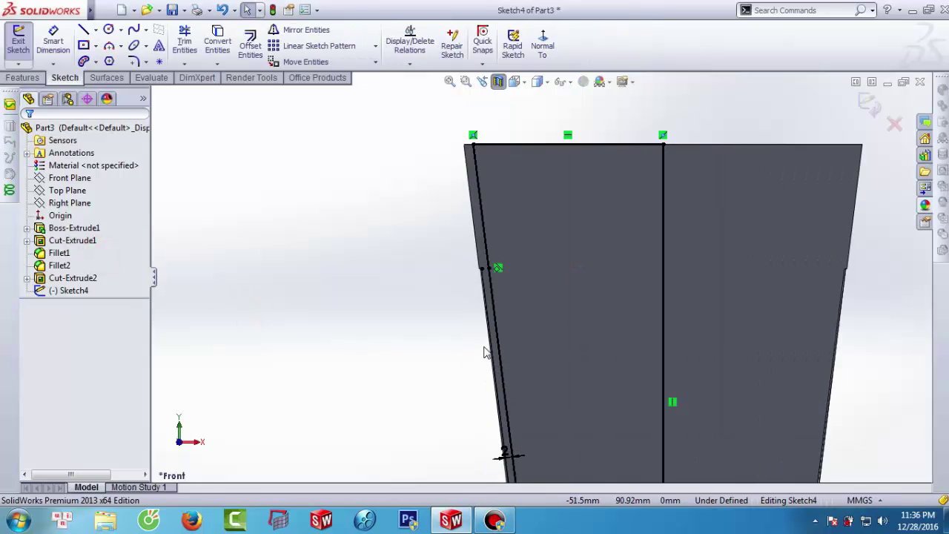
scroll(490, 311, down, 3)
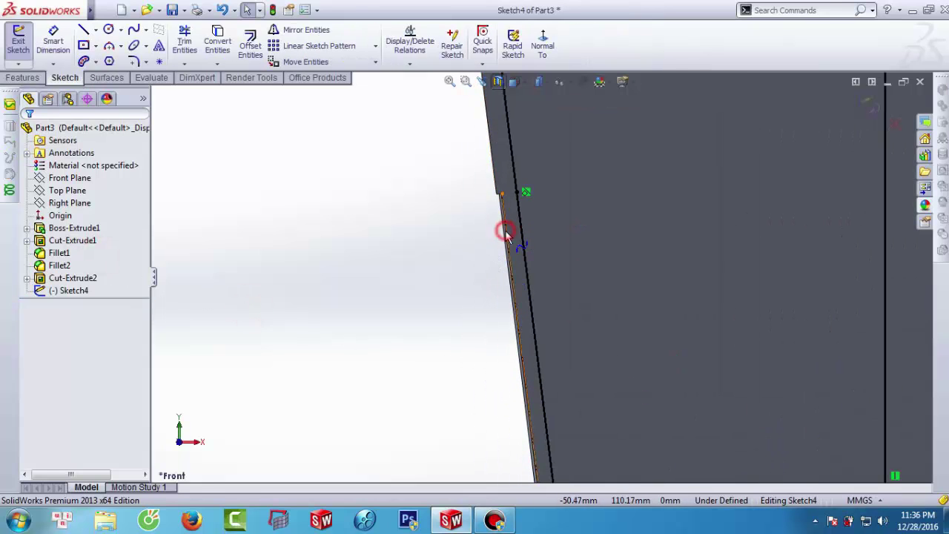
click(505, 231)
key(Escape)
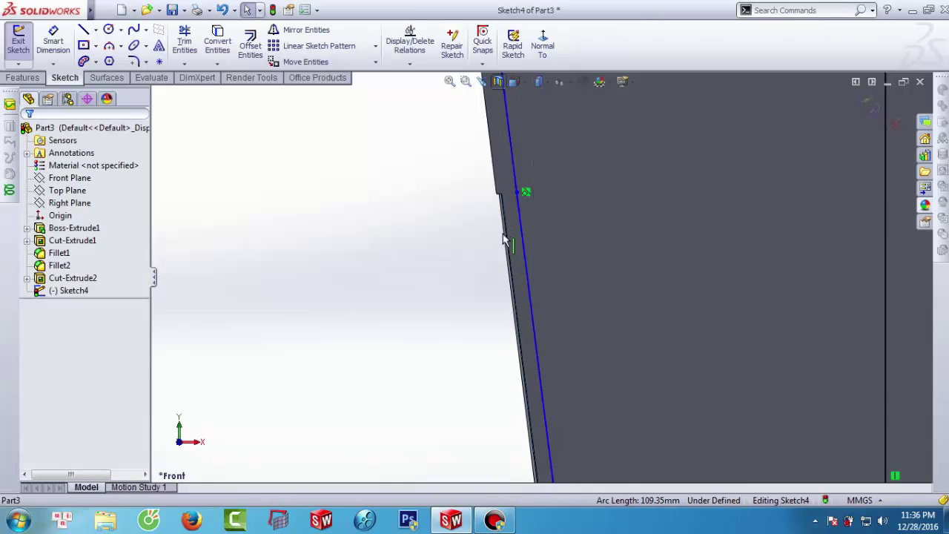
scroll(445, 281, up, 3)
scroll(475, 311, up, 2)
scroll(579, 441, down, 2)
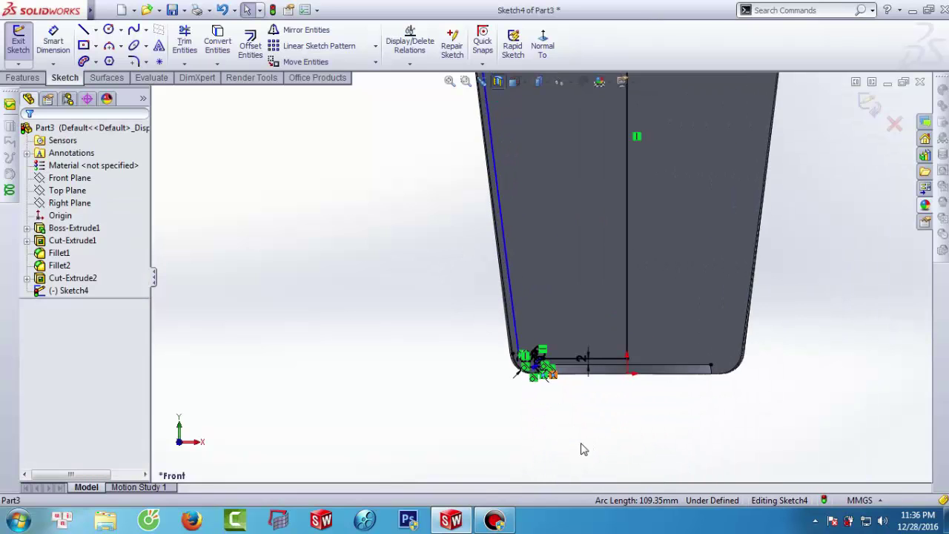
scroll(572, 371, down, 2)
scroll(511, 345, down, 2)
scroll(504, 341, down, 3)
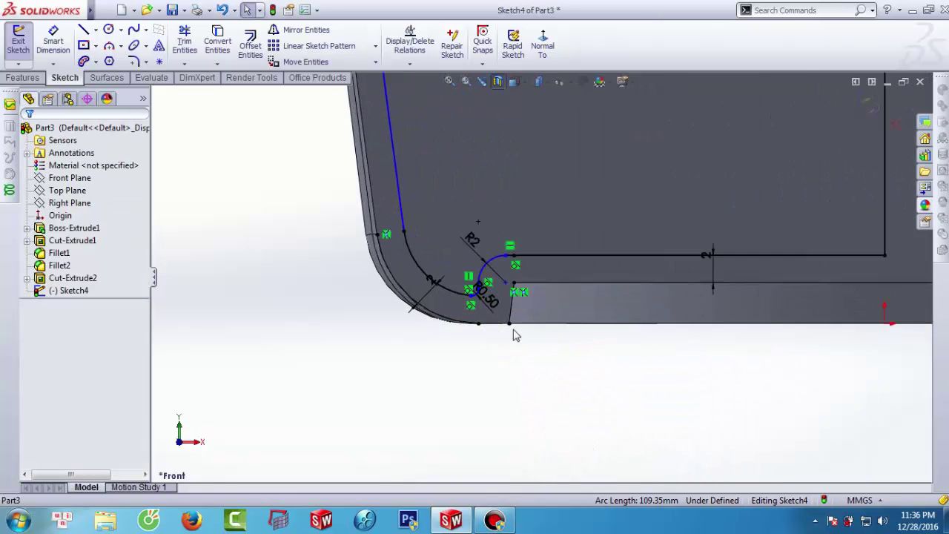
Step: Delete construction Line6, Arc2 and the short vertical Line4, then exit the sketch
right_click(566, 276)
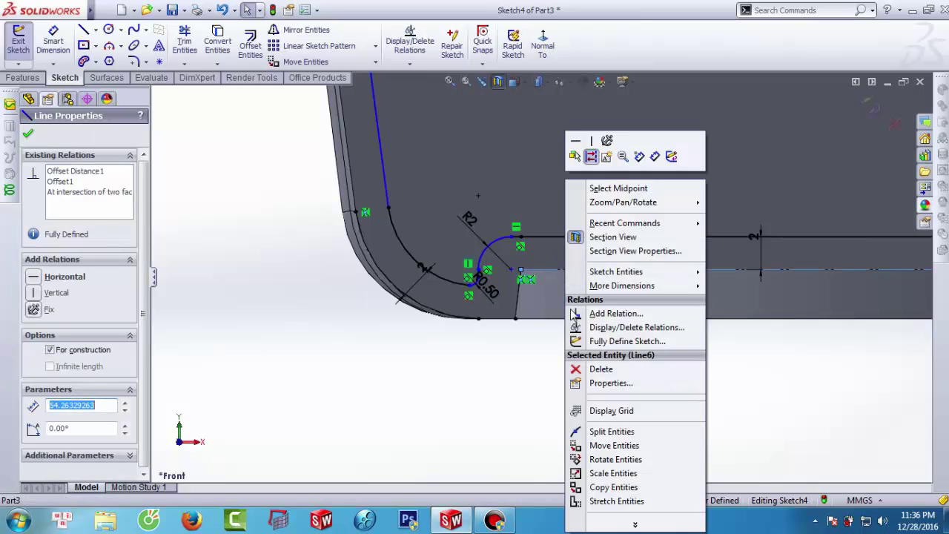
click(600, 368)
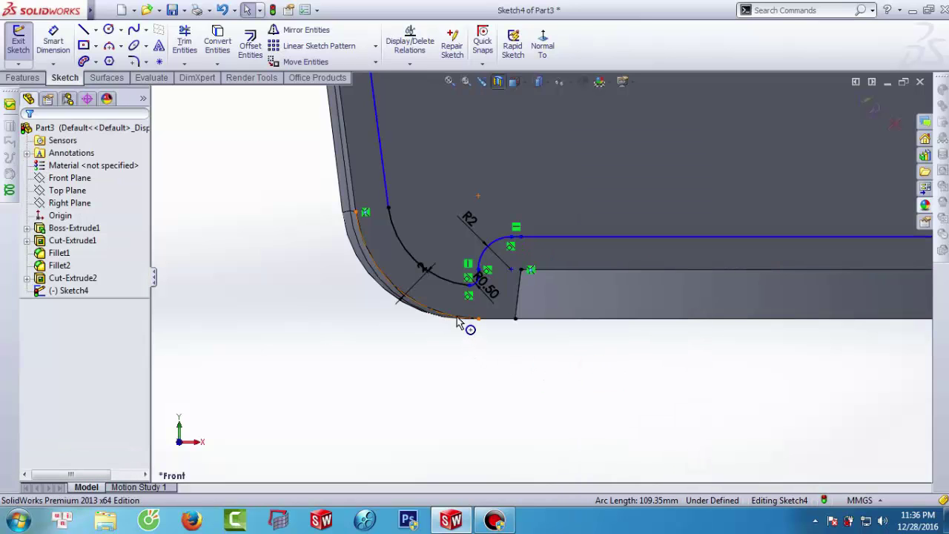
right_click(457, 321)
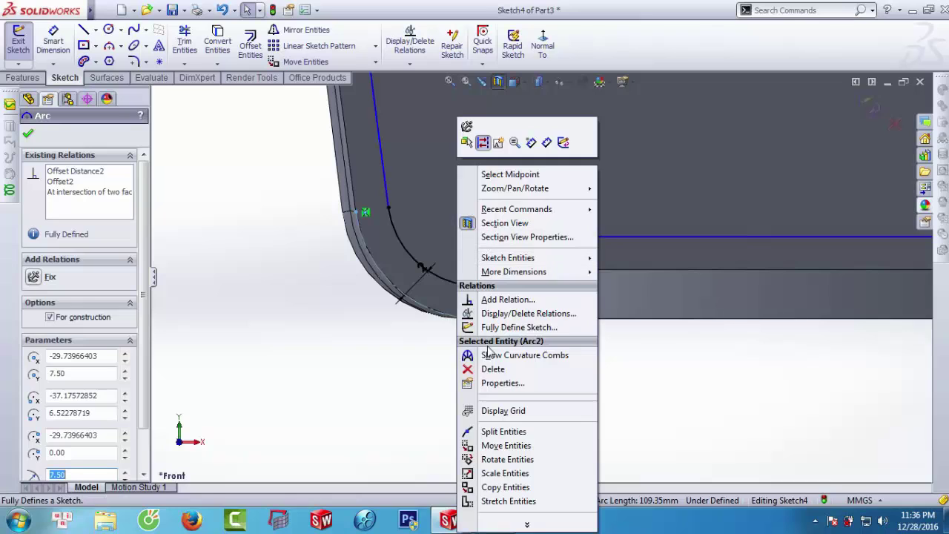
click(491, 369)
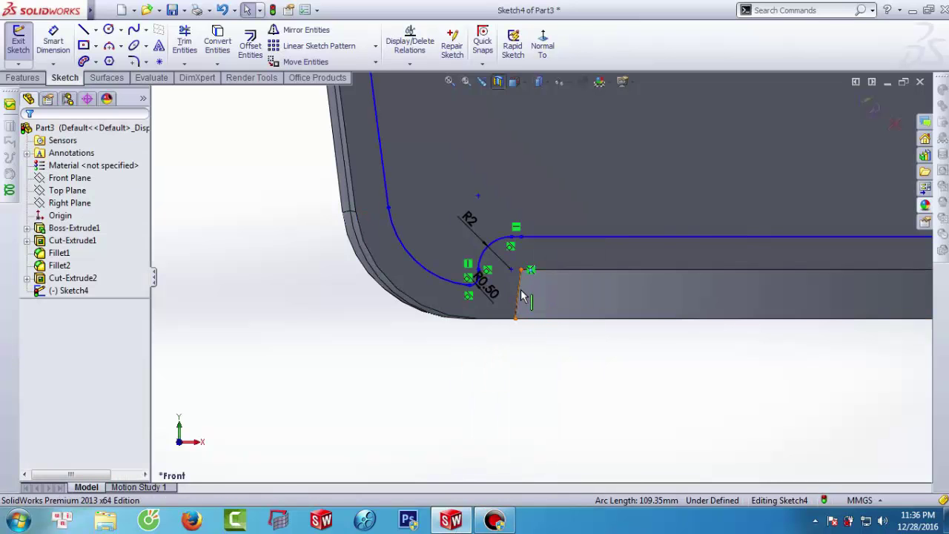
right_click(522, 296)
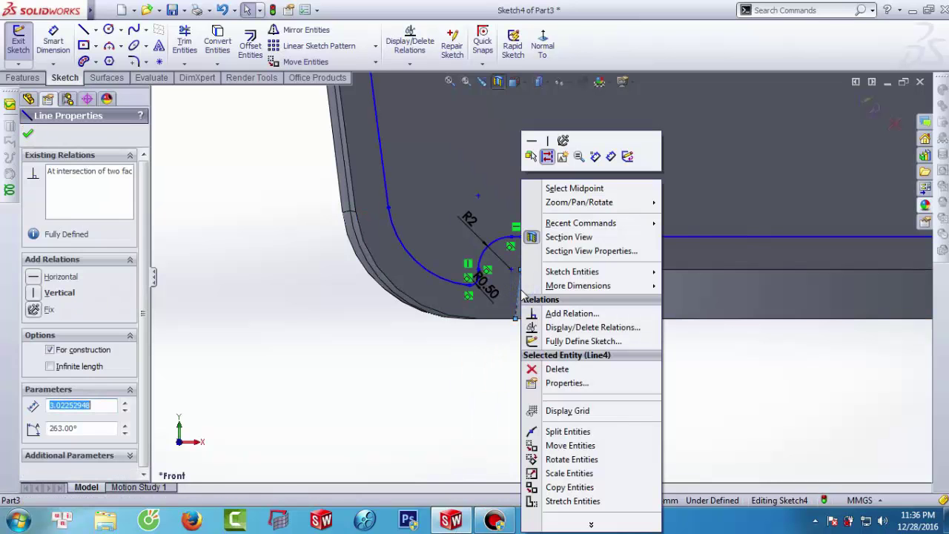
click(547, 366)
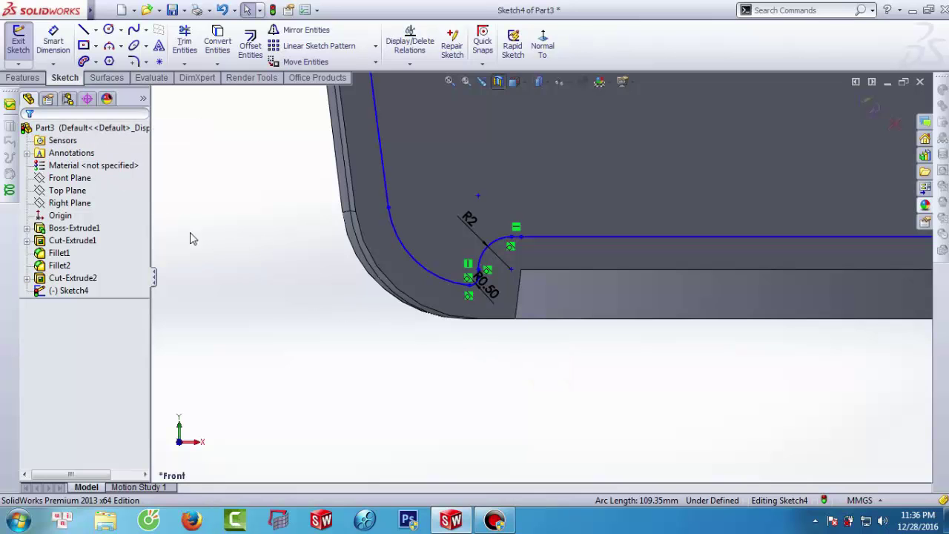
click(14, 49)
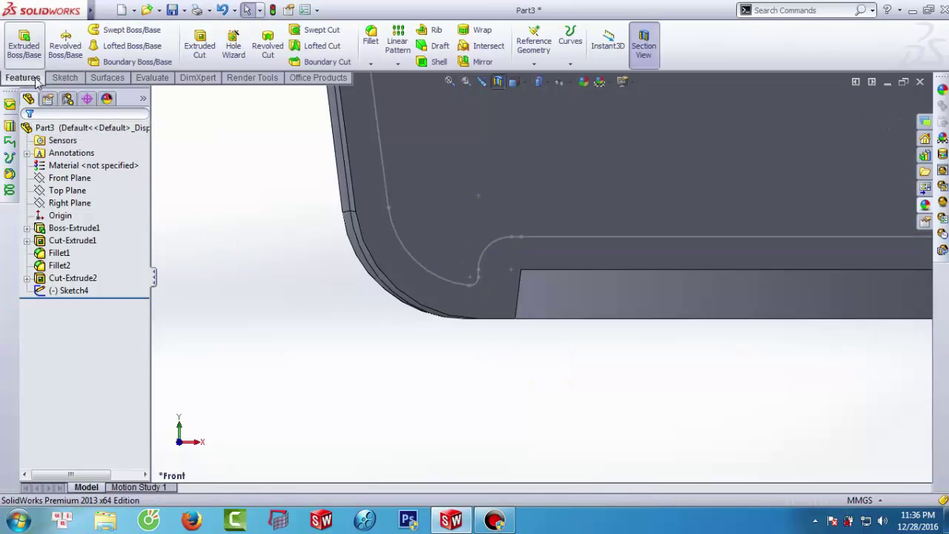
Step: Revolve-cut Sketch4 a full 360° about the vertical line Line11
key(f)
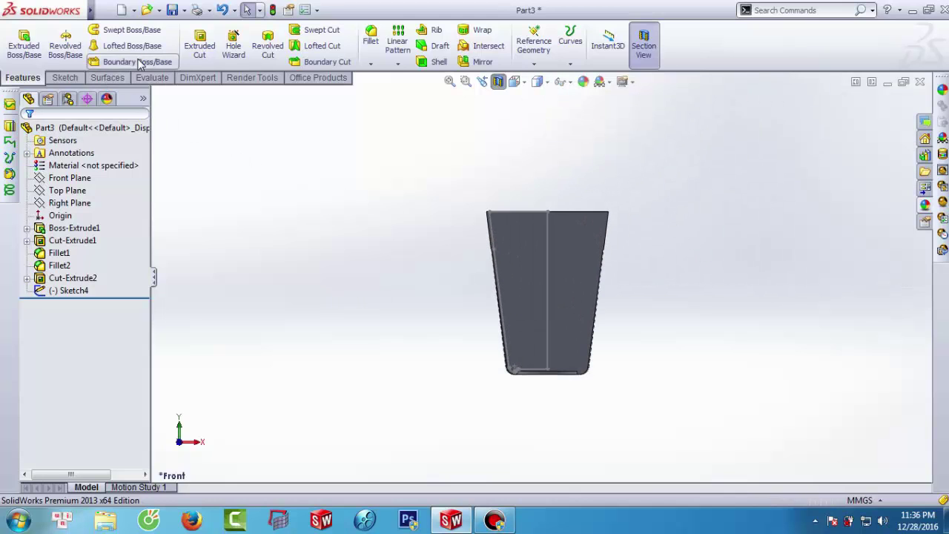
click(279, 50)
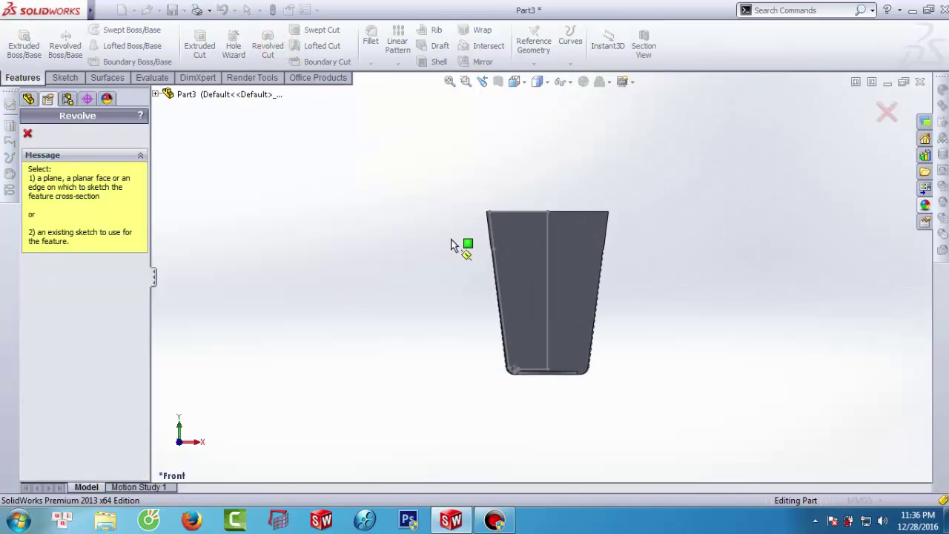
click(548, 252)
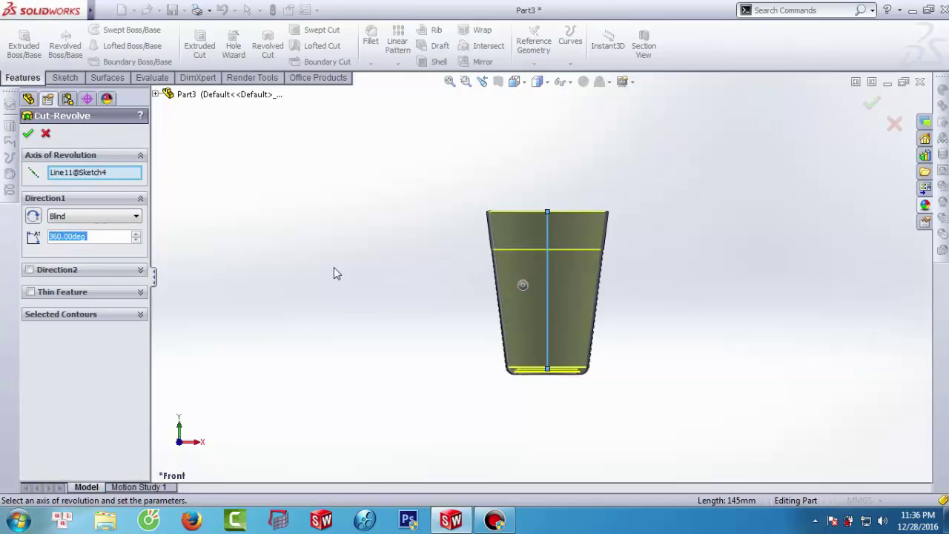
click(28, 136)
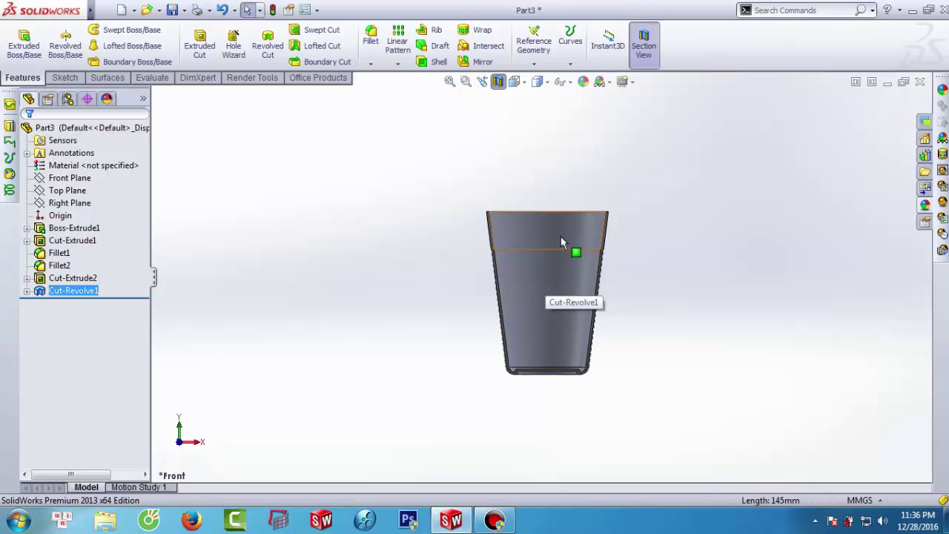
Step: Turn off the section view and orbit to see the hollow glass's open top
click(497, 81)
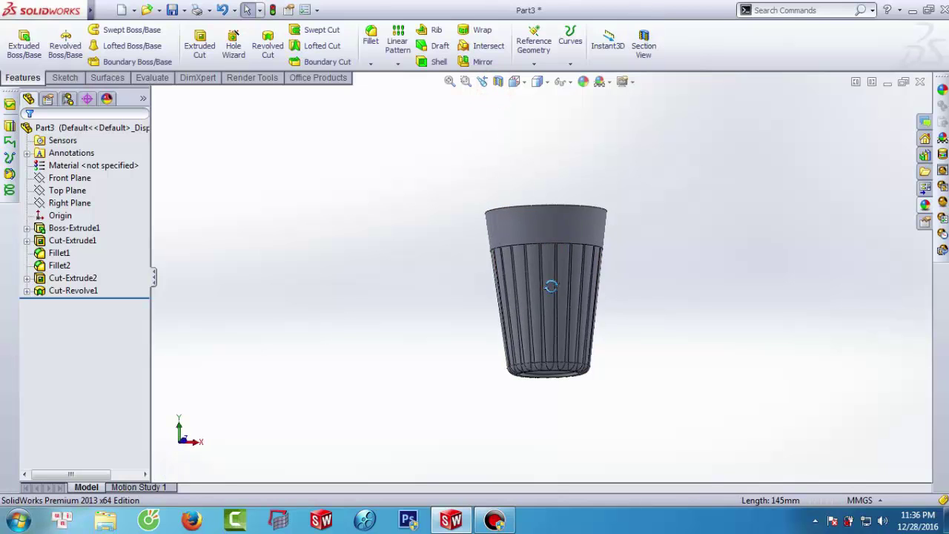
middle_drag(538, 254, 697, 272)
scroll(528, 266, down, 3)
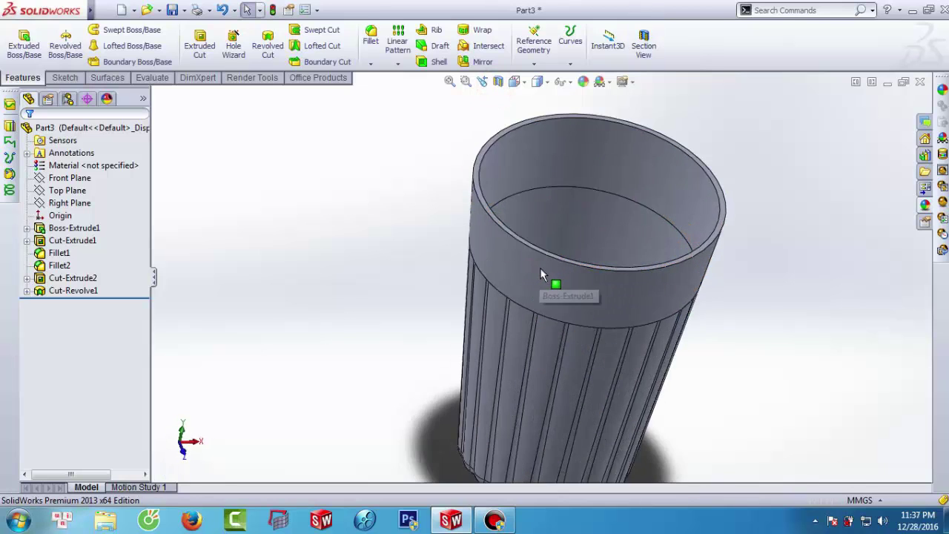
scroll(504, 278, down, 3)
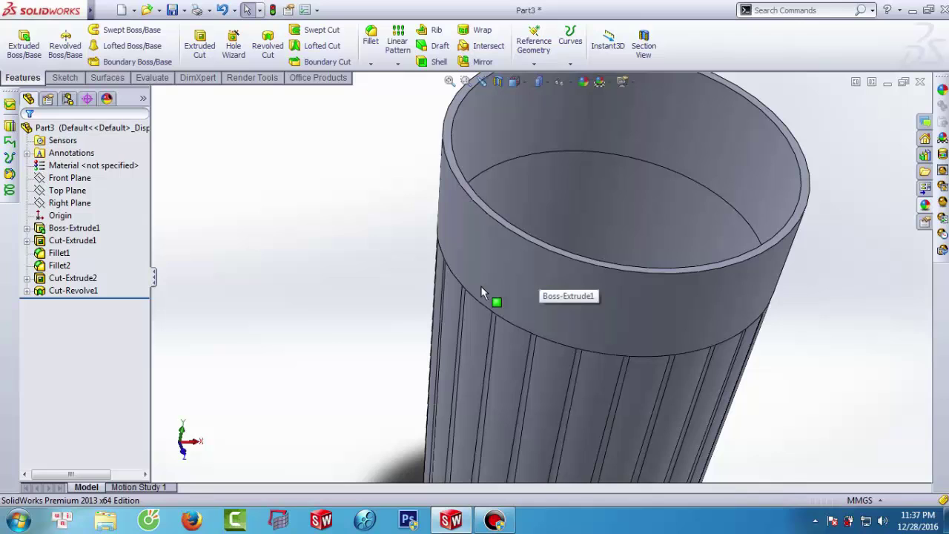
Step: Apply a full round fillet to the rim using the outer band, top face and inner wall
click(370, 38)
click(87, 233)
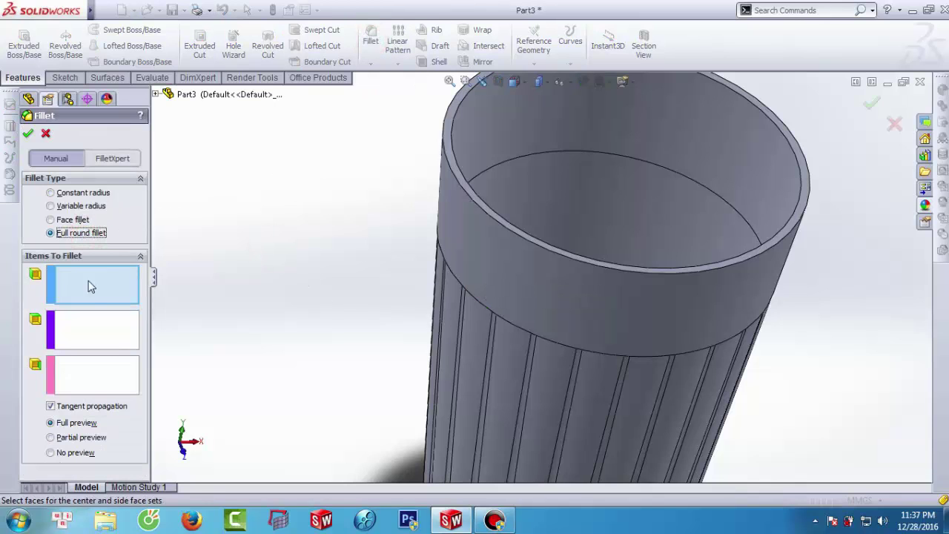
click(86, 286)
click(475, 229)
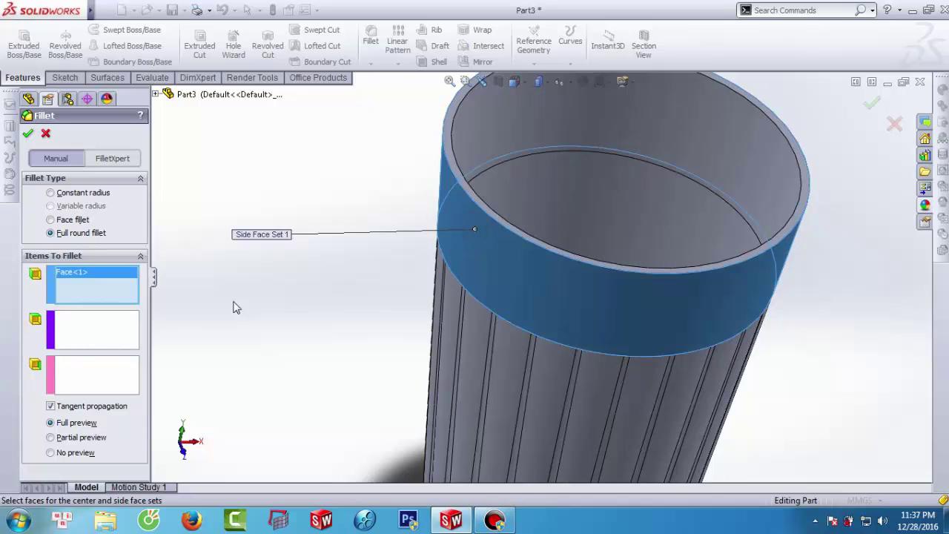
click(110, 329)
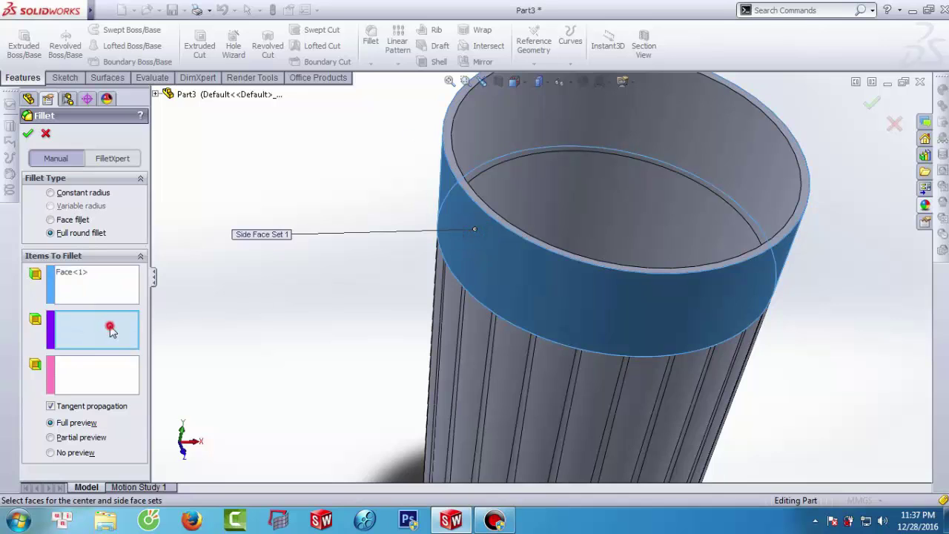
click(453, 105)
click(117, 359)
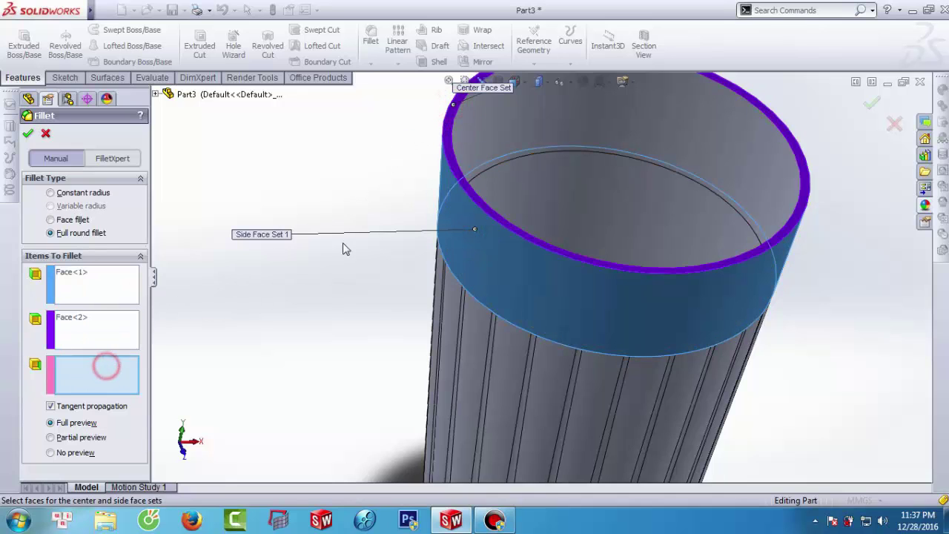
click(477, 138)
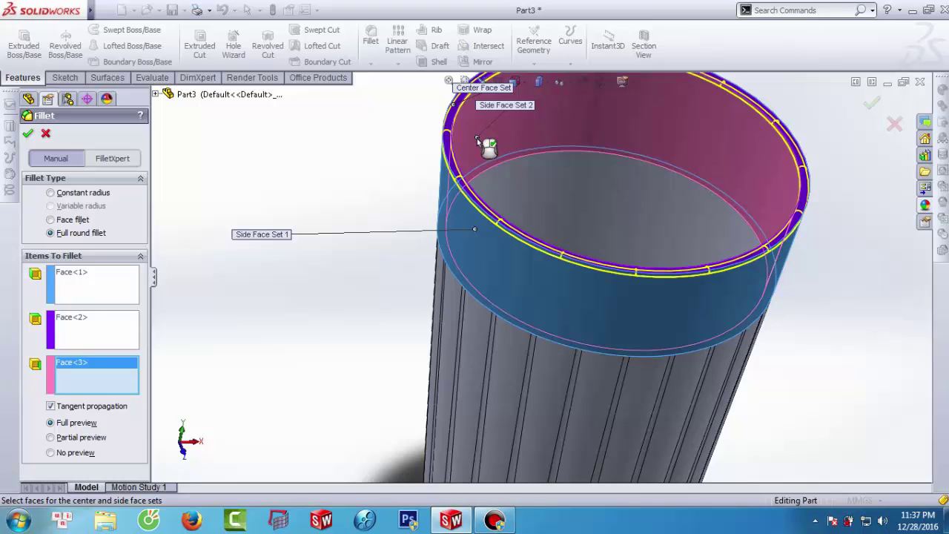
click(30, 135)
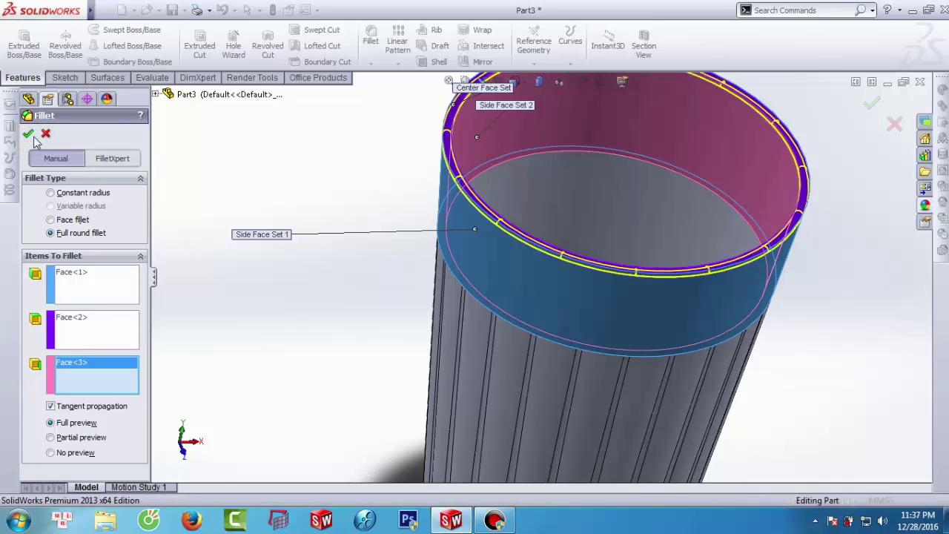
middle_click(367, 206)
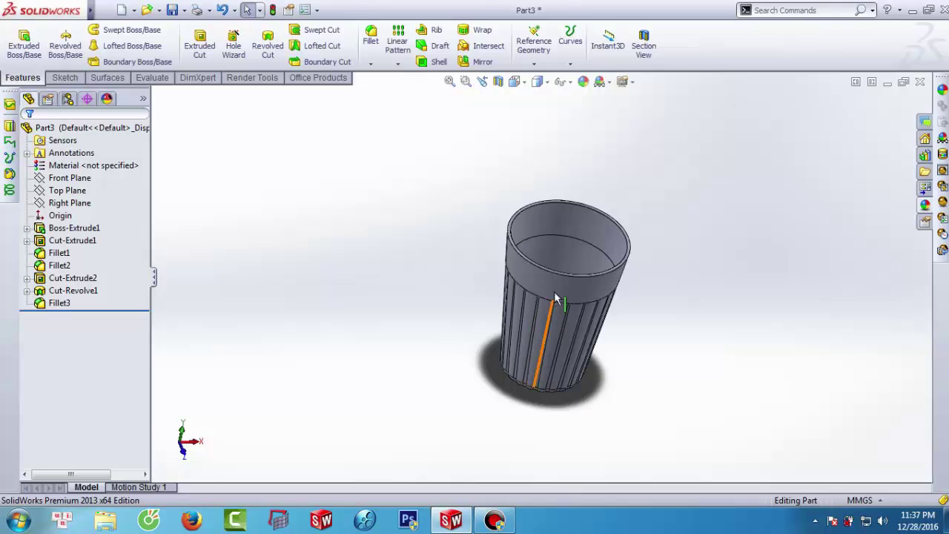
Step: Apply the clear glass swatch from Appearances > Glass > Gloss to the whole part
middle_drag(553, 296, 613, 296)
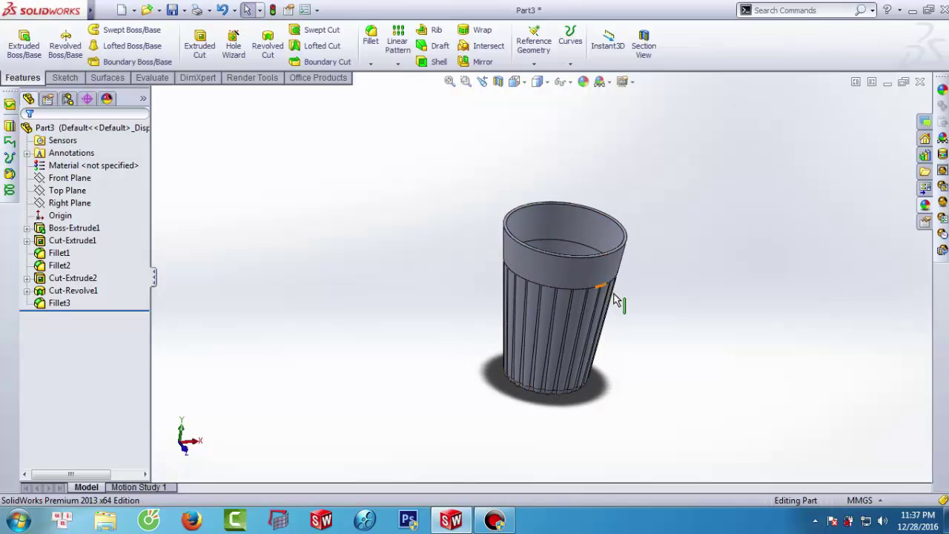
click(943, 97)
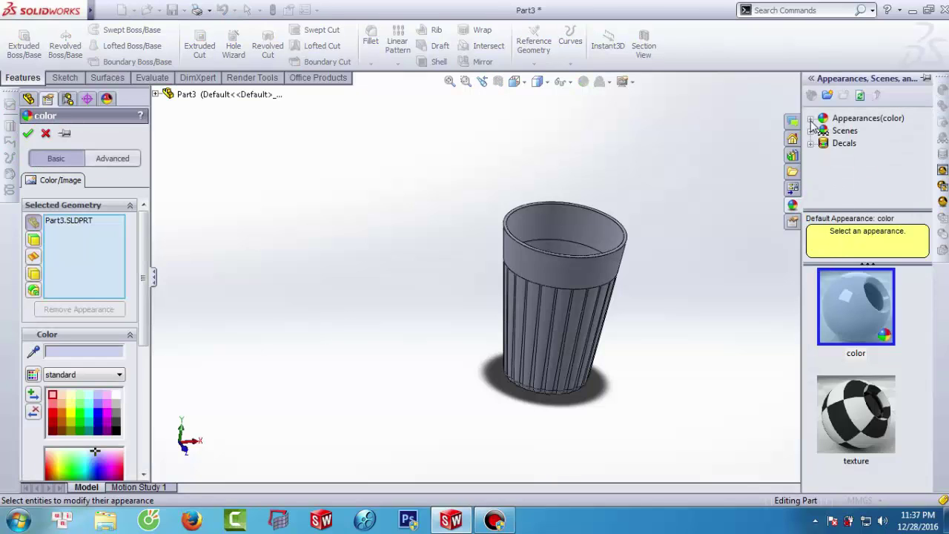
click(811, 120)
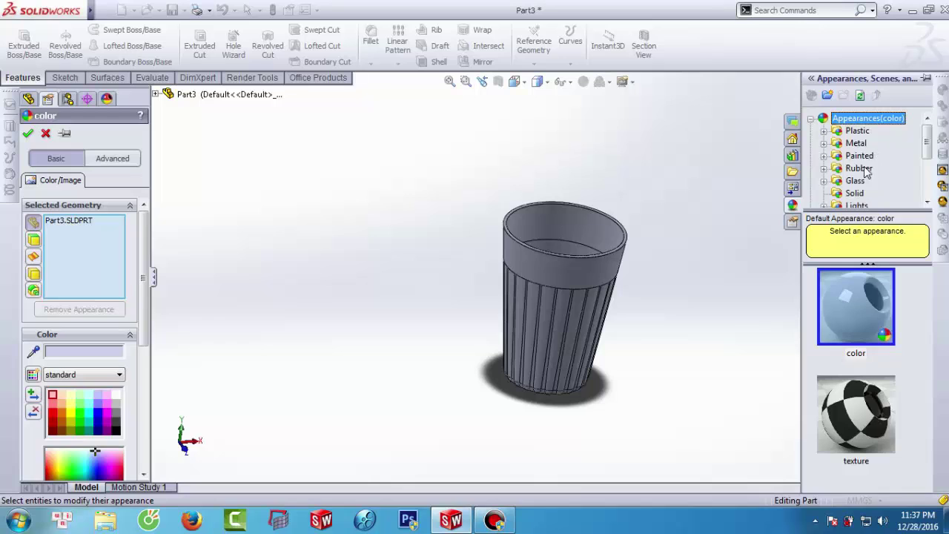
click(824, 181)
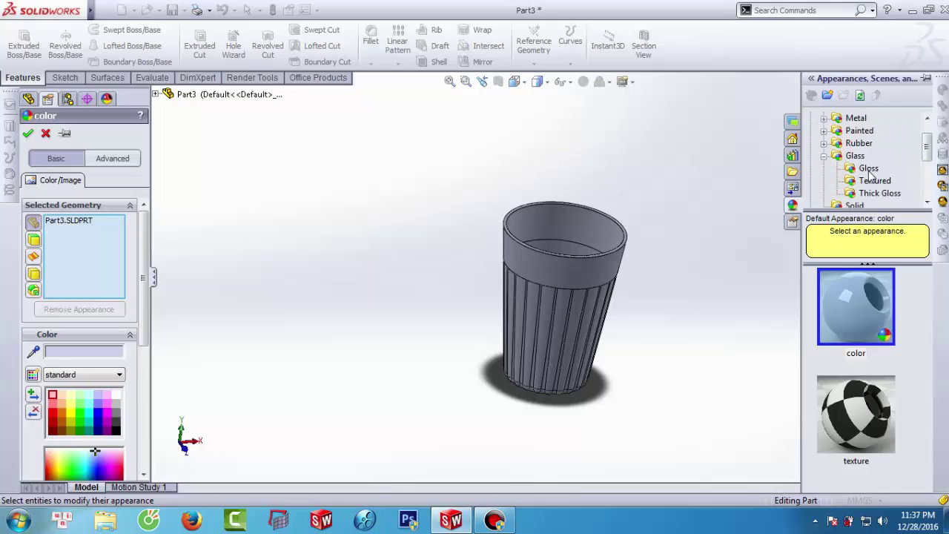
click(870, 170)
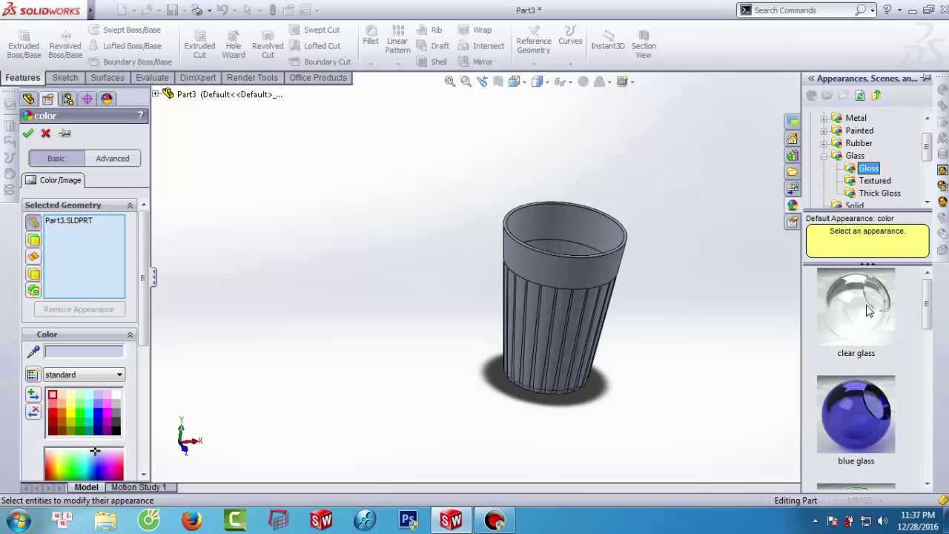
mouse_move(925, 308)
mouse_down()
mouse_move(931, 415)
mouse_move(935, 309)
mouse_up()
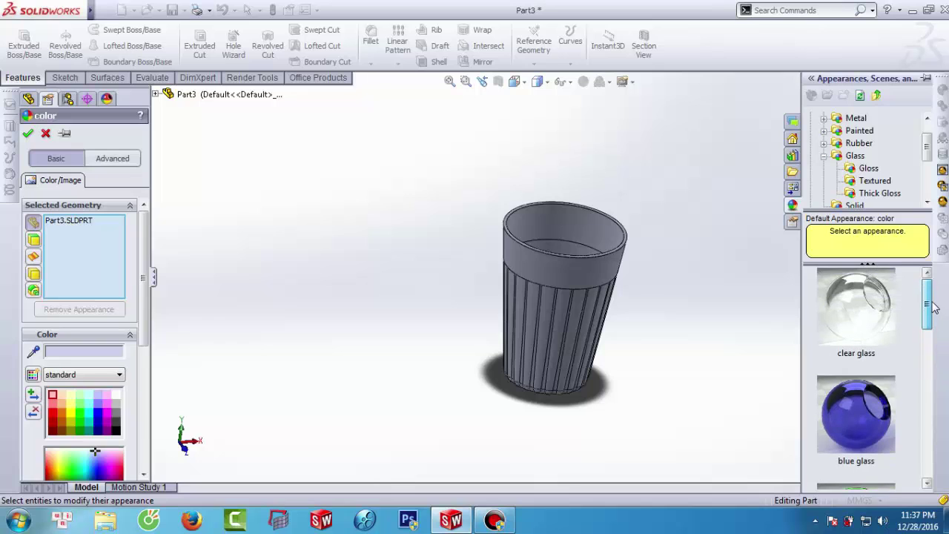
mouse_move(865, 314)
mouse_down()
mouse_move(582, 328)
mouse_move(579, 282)
mouse_up()
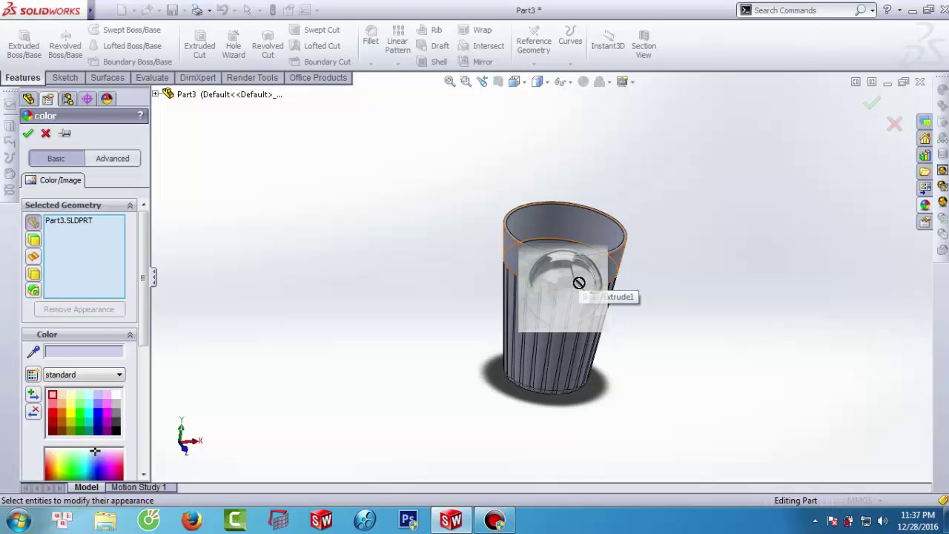
drag(579, 283, 579, 283)
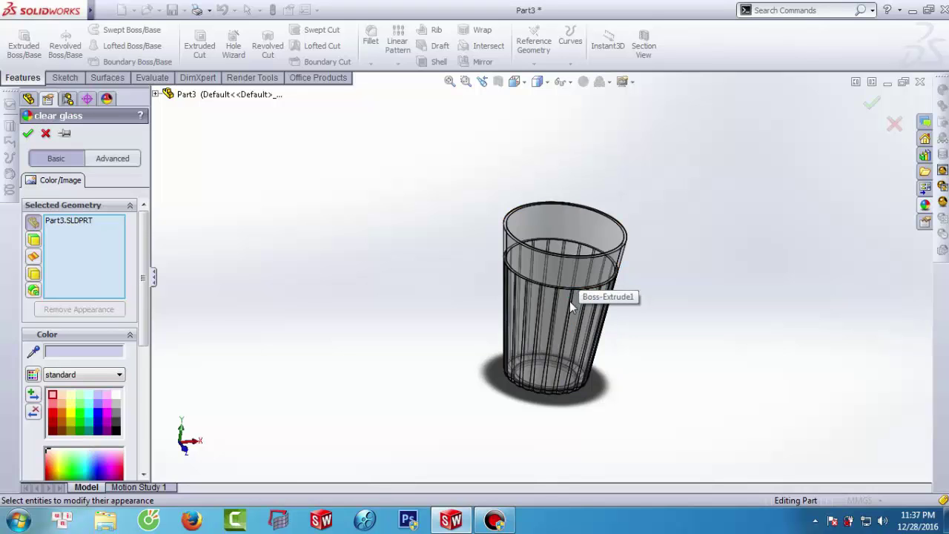
click(29, 134)
mouse_move(525, 304)
middle_down()
mouse_move(593, 250)
mouse_move(474, 244)
mouse_move(452, 269)
mouse_move(517, 303)
middle_up()
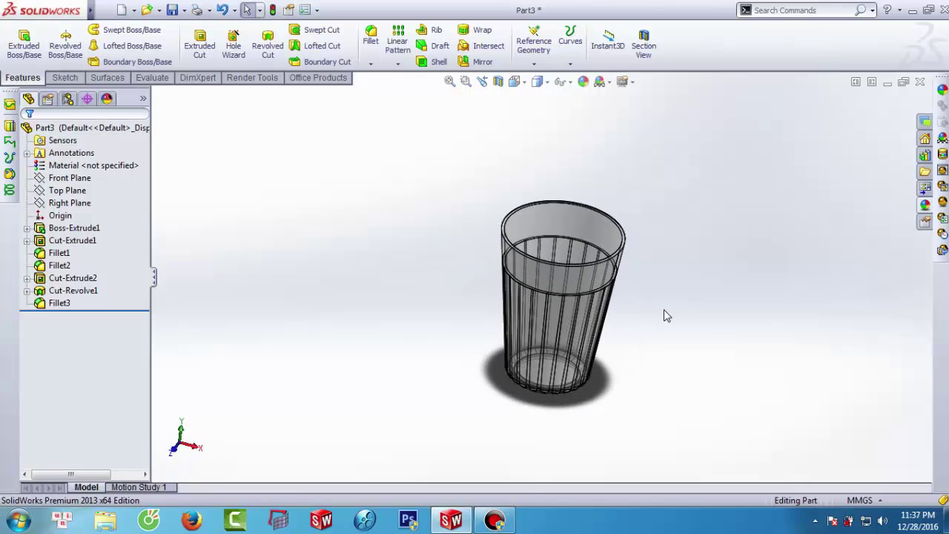
scroll(664, 310, down, 2)
scroll(648, 324, down, 1)
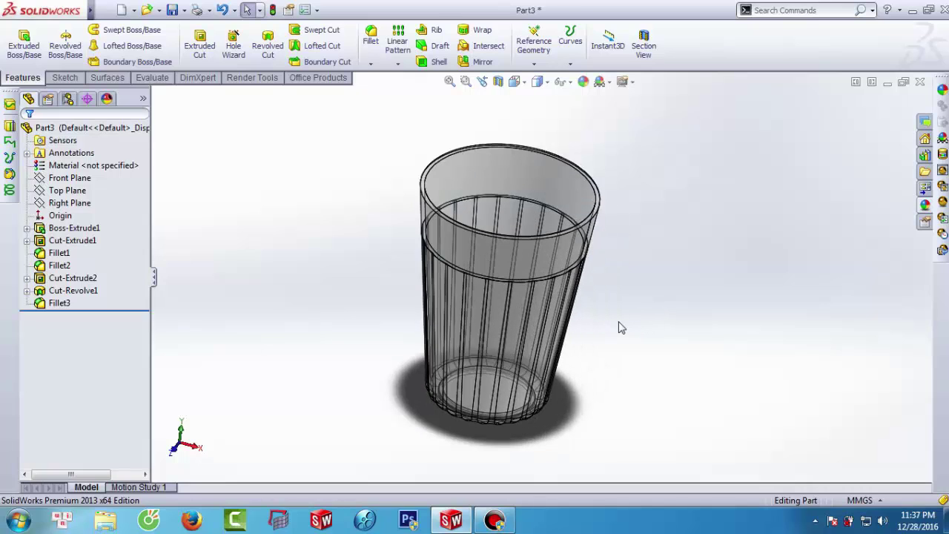
mouse_move(519, 319)
middle_down()
mouse_move(488, 271)
mouse_move(482, 318)
mouse_move(490, 325)
mouse_move(494, 292)
mouse_move(497, 301)
middle_up()
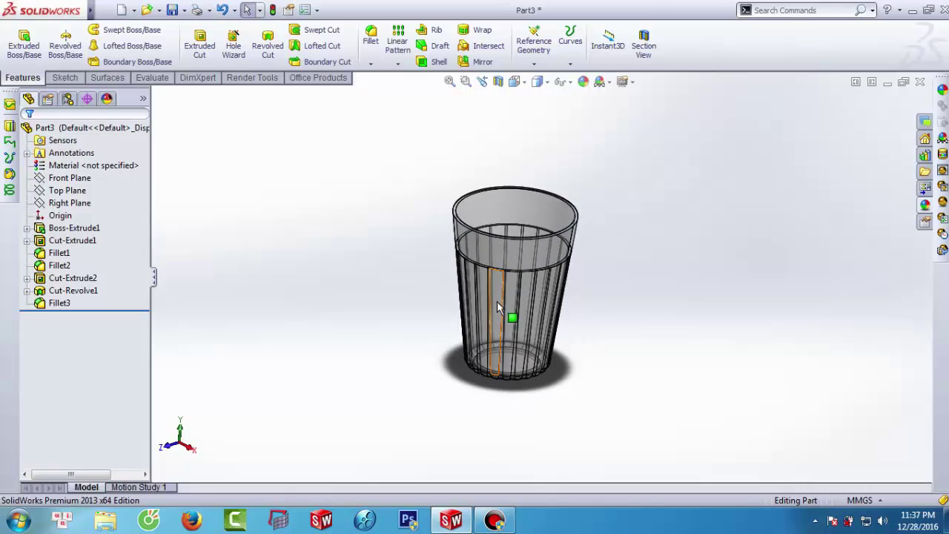
scroll(501, 320, down, 2)
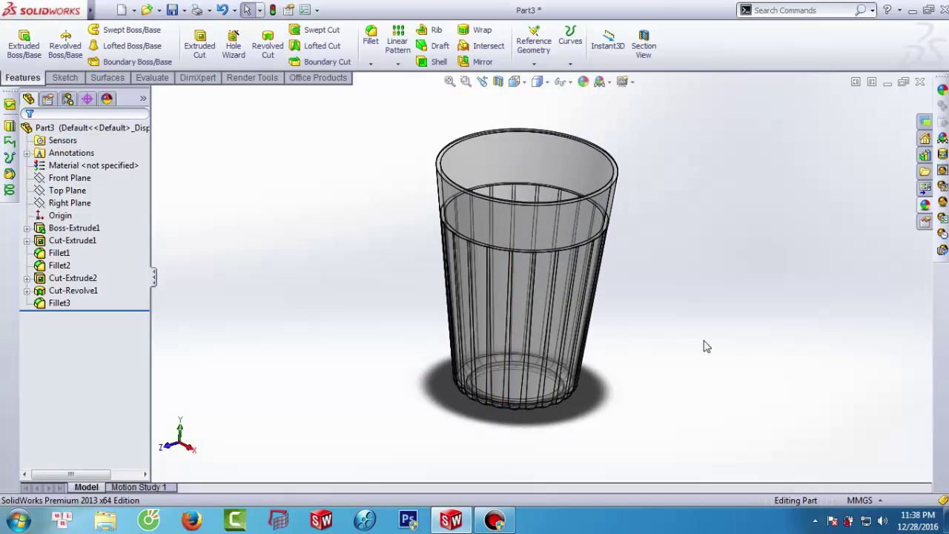
ctrl+middle_drag(738, 338, 724, 335)
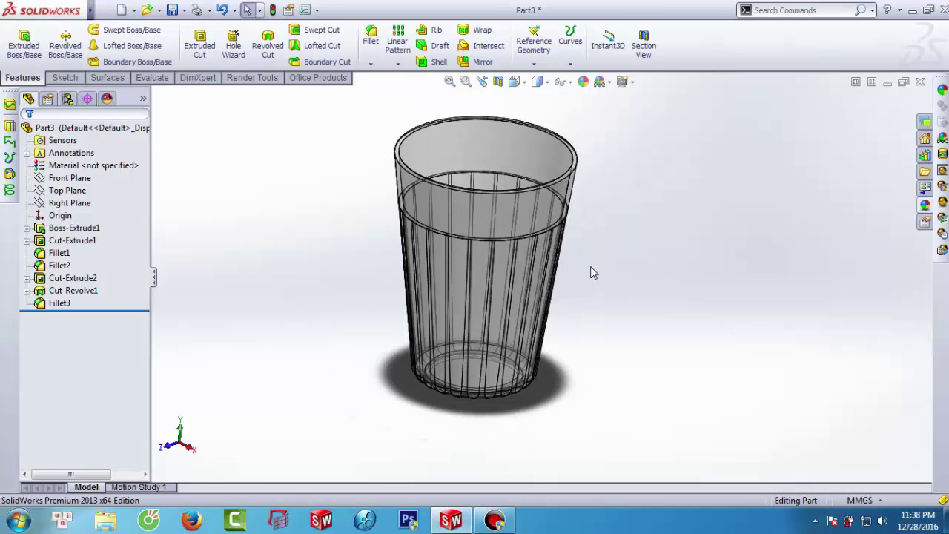
scroll(571, 275, up, 3)
mouse_move(546, 275)
middle_down()
mouse_move(536, 324)
mouse_move(557, 233)
mouse_move(546, 206)
mouse_move(512, 227)
mouse_move(555, 240)
mouse_move(519, 255)
middle_up()
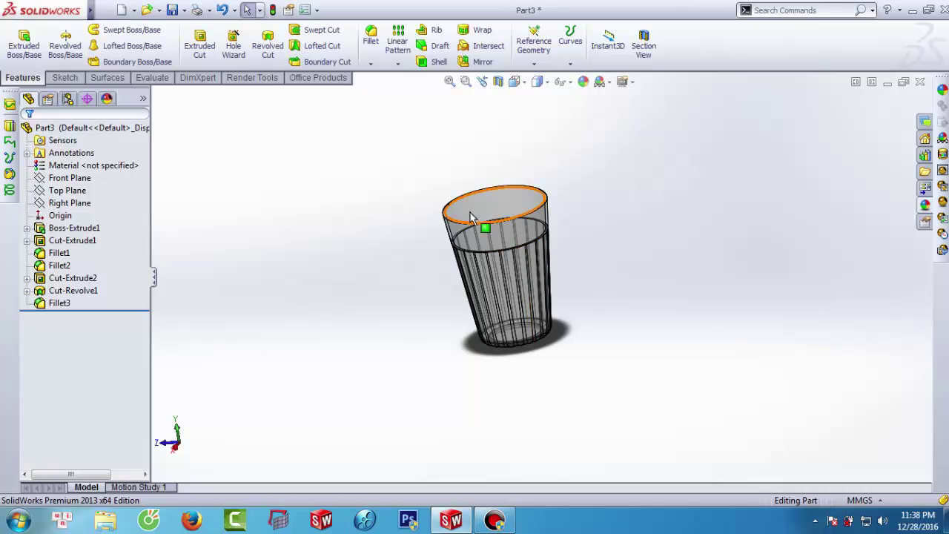
mouse_move(472, 217)
middle_down()
mouse_move(547, 220)
mouse_move(511, 247)
middle_up()
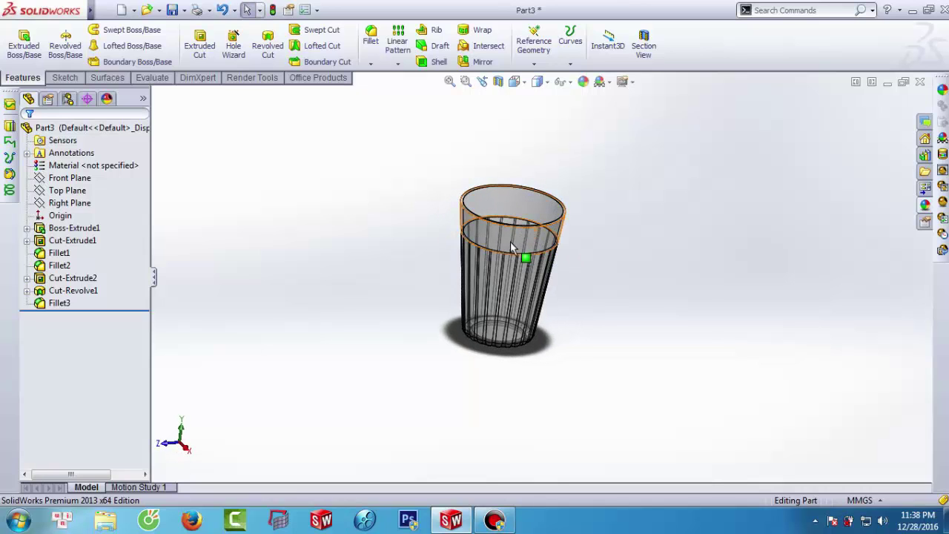
scroll(501, 239, down, 3)
scroll(518, 239, down, 1)
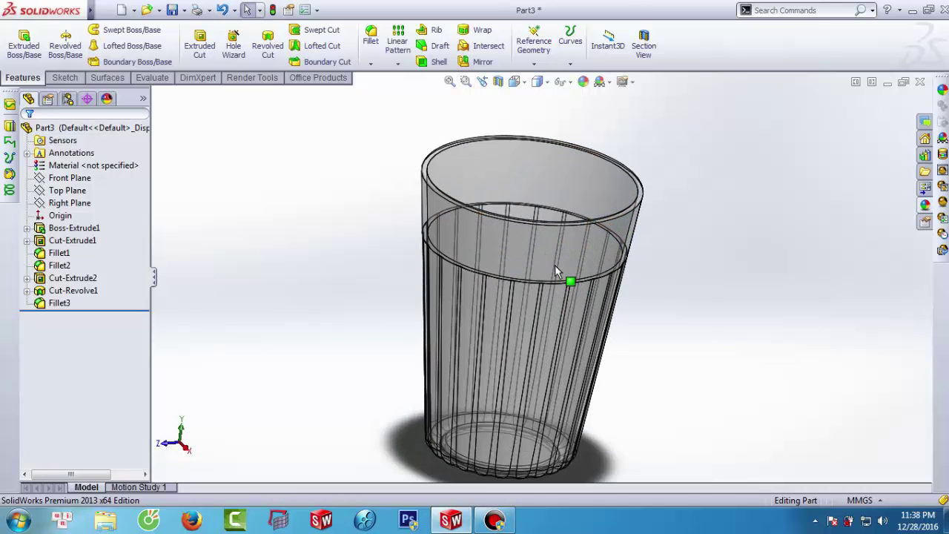
mouse_move(564, 271)
middle_down()
mouse_move(554, 247)
mouse_move(536, 244)
mouse_move(533, 296)
middle_up()
scroll(594, 289, up, 1)
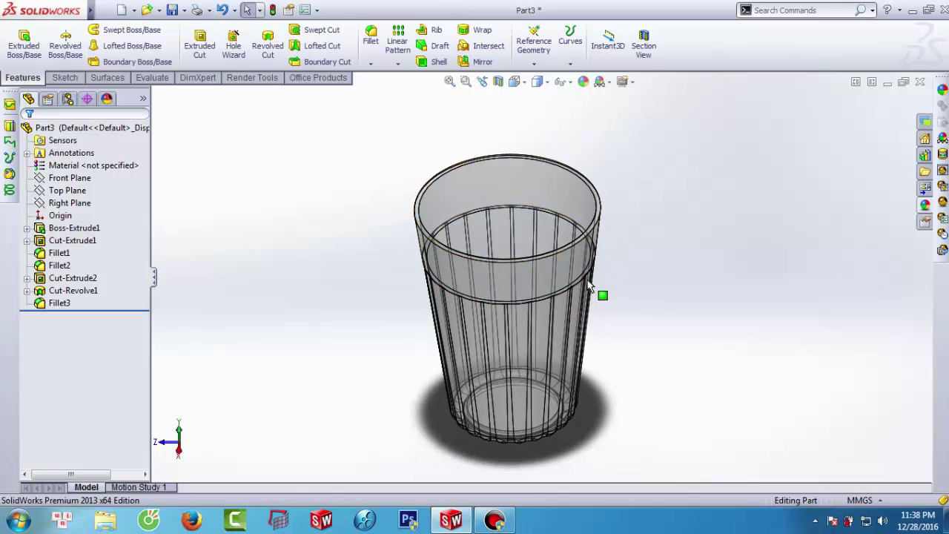